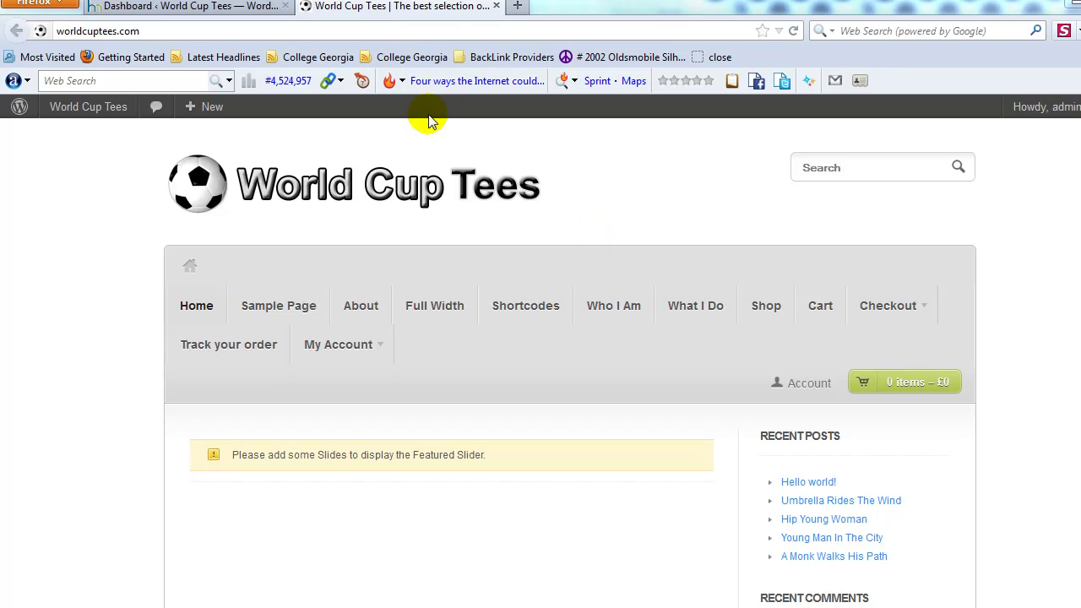
Switch to the site's admin dashboard and review the existing product categories
left_click(239, 7)
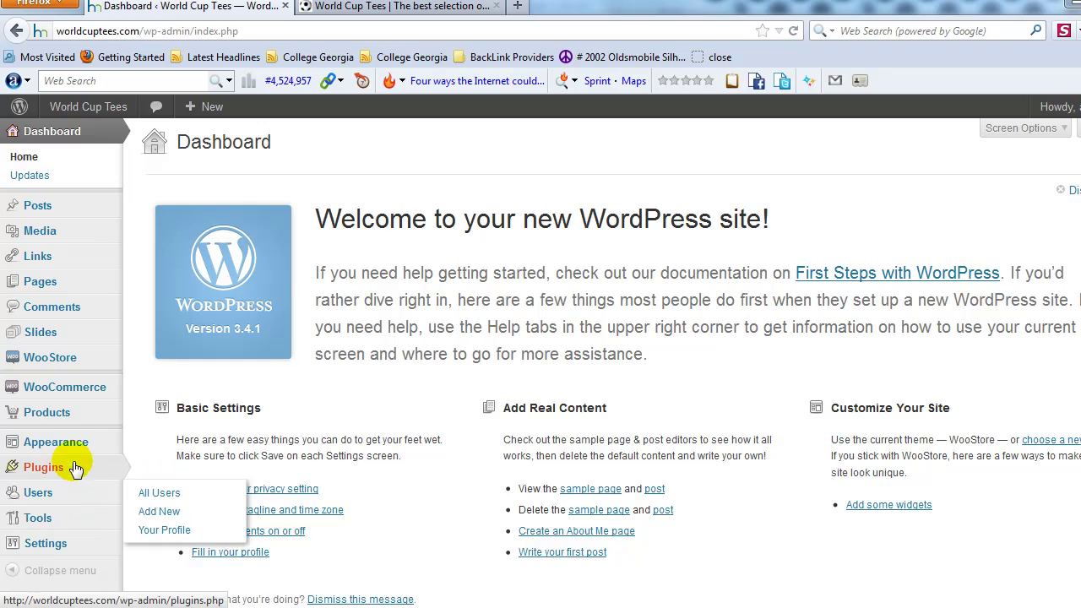
mouse_move(88, 414)
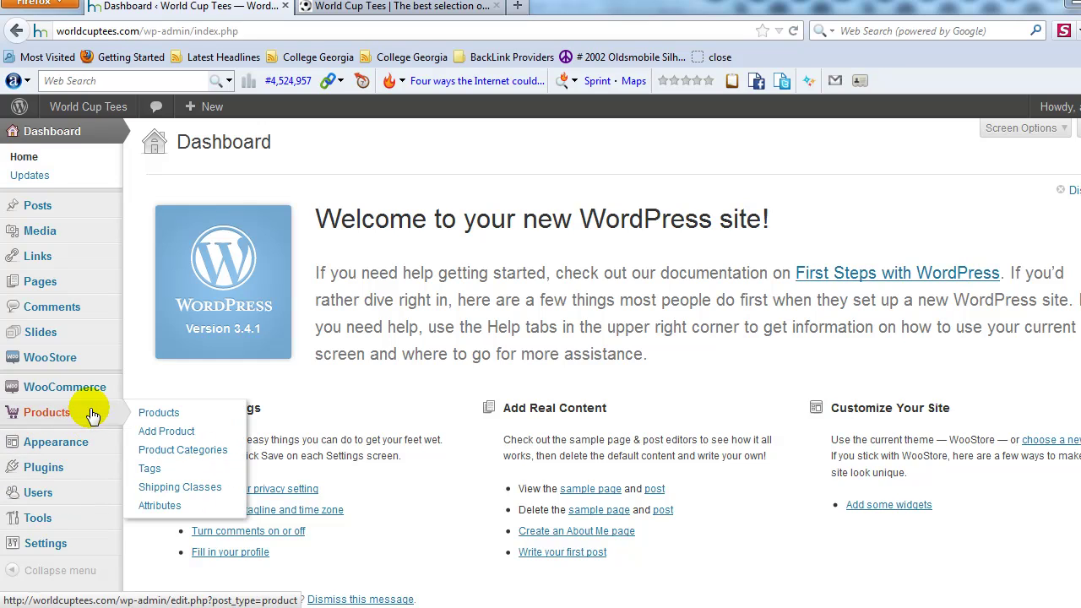
left_click(154, 454)
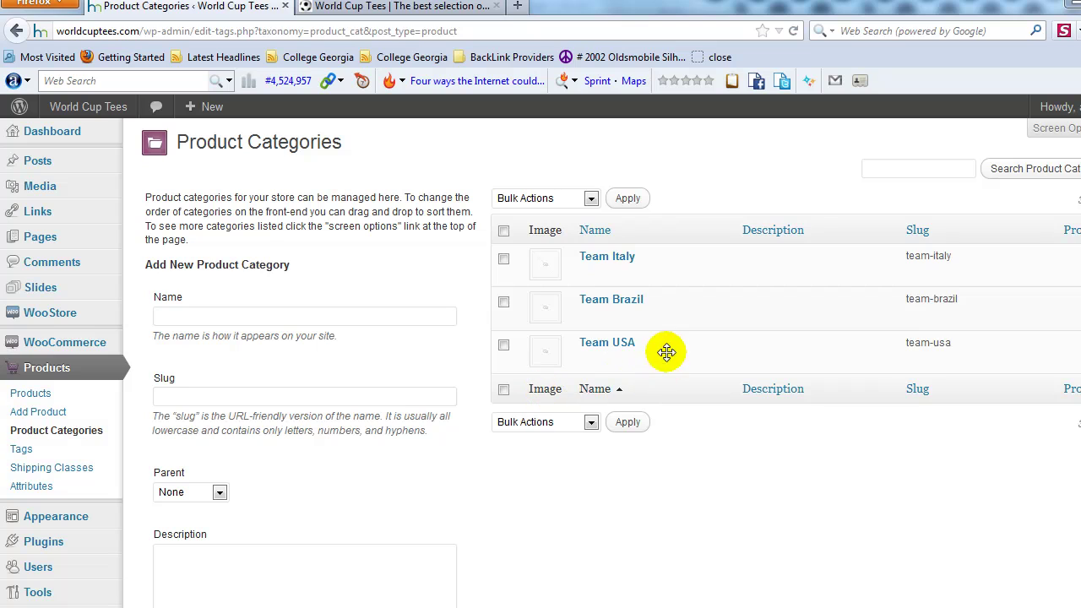
mouse_move(667, 362)
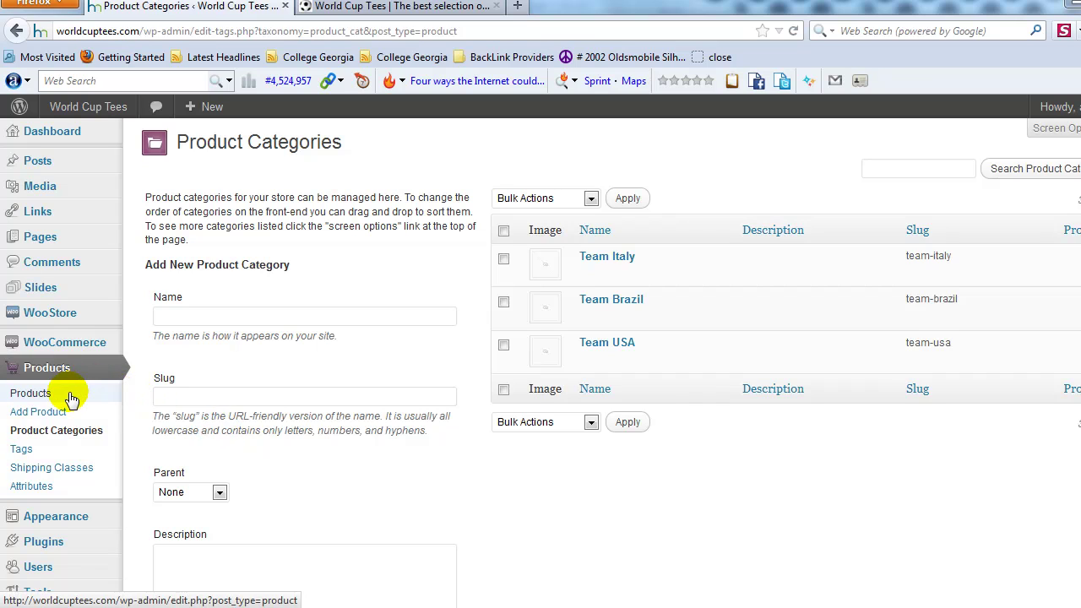
Start a new product, check the USA T-shirt artwork, and name the product "USA Soccer"
left_click(47, 412)
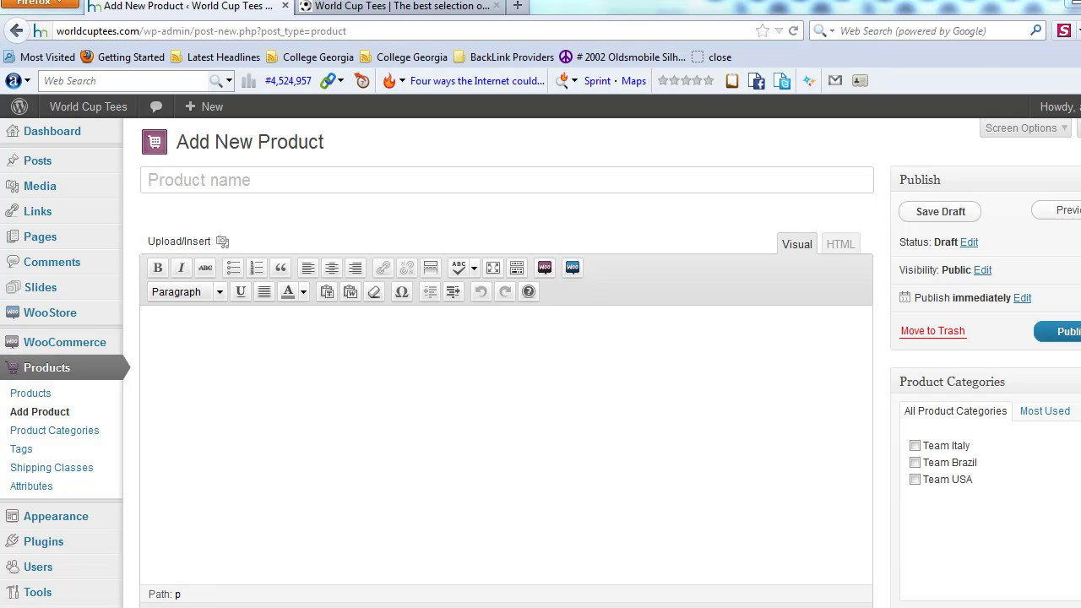
key("alt+Tab")
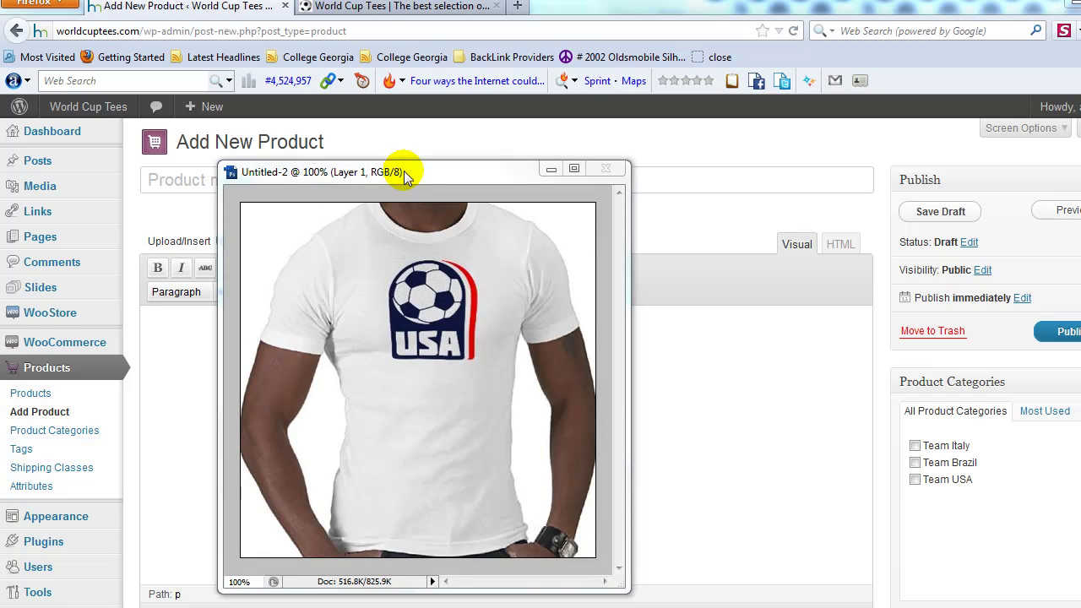
left_click(864, 188)
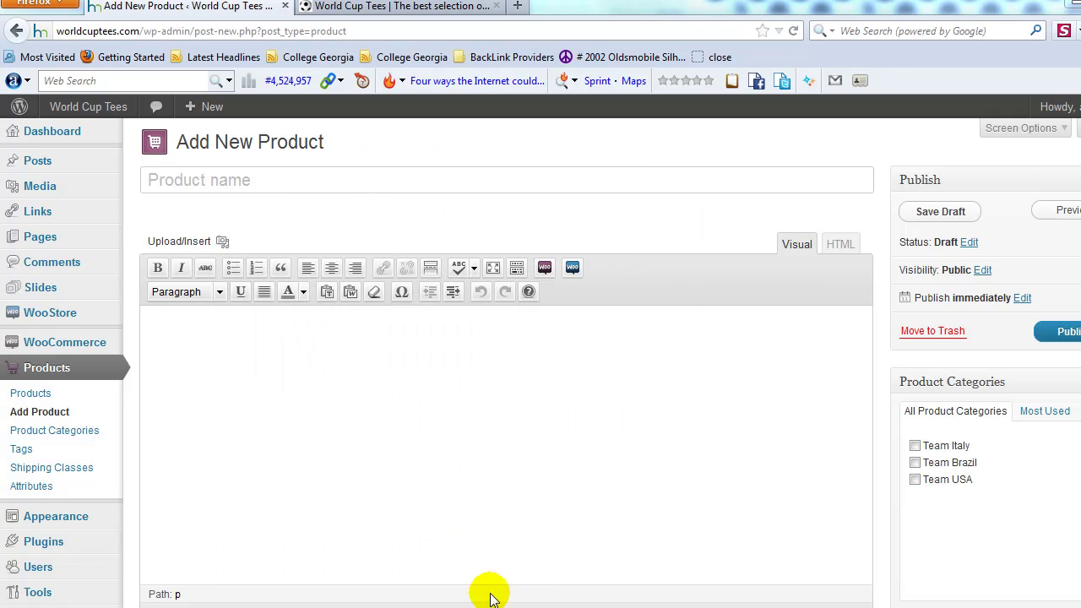
left_click(369, 174)
type("USA ")
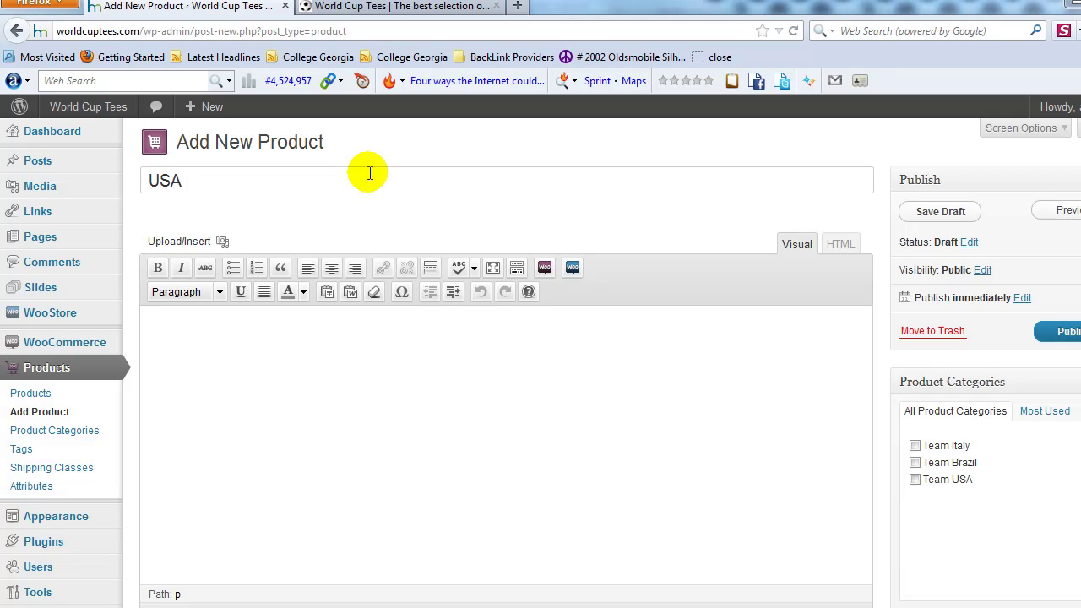
type("Soccer")
left_click(211, 180)
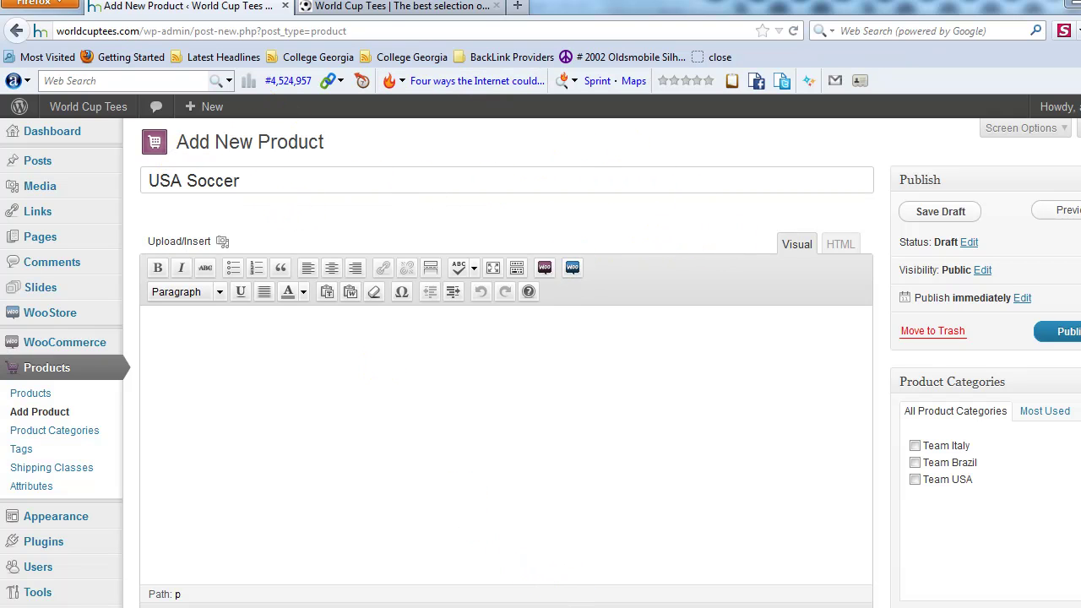
Copy both description paragraphs from the Notepad file into the product description and assign the product to the Team USA category
mouse_move(494, 607)
left_click(548, 586)
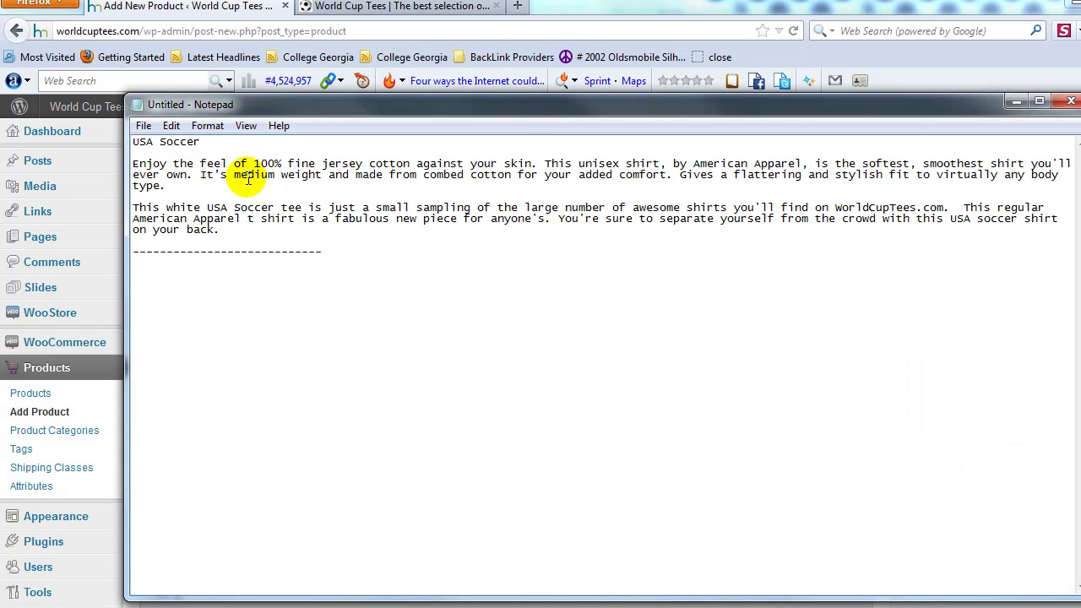
left_click_drag(221, 230, 135, 167)
right_click(140, 169)
left_click(161, 151)
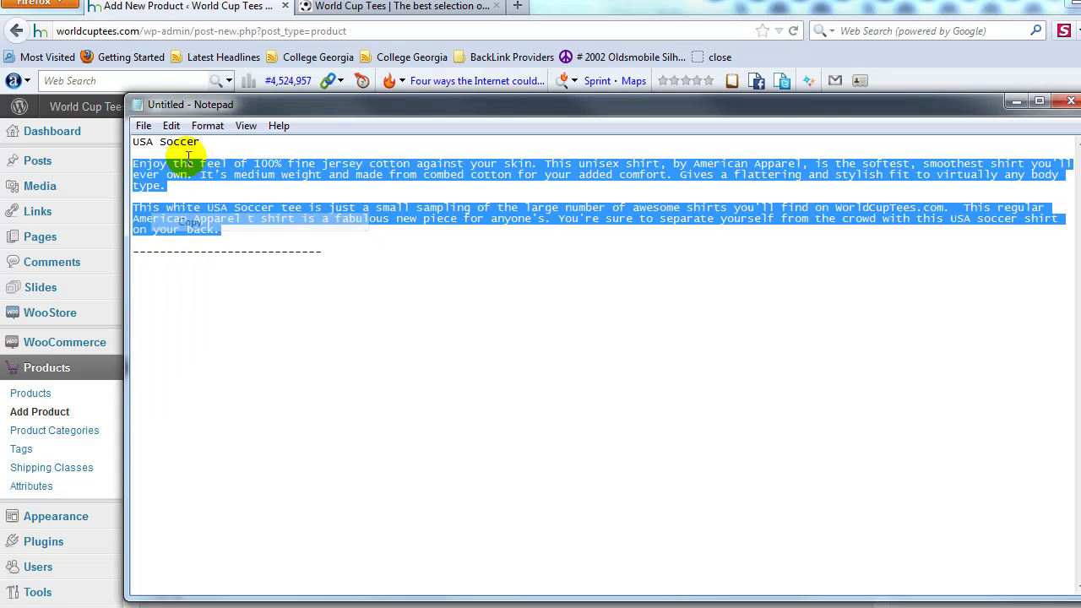
left_click(234, 10)
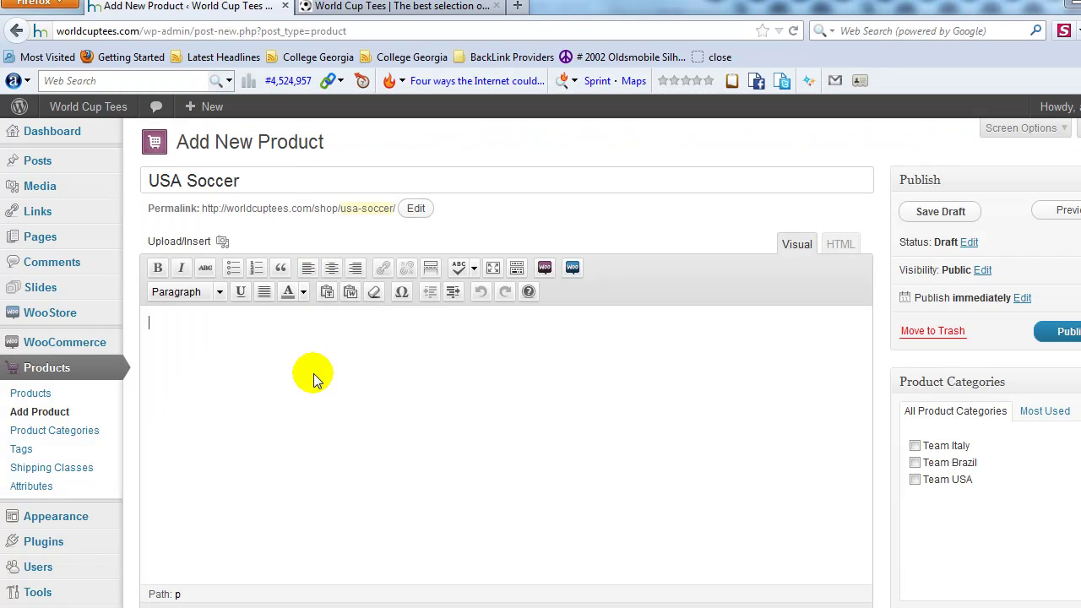
key("ctrl+v")
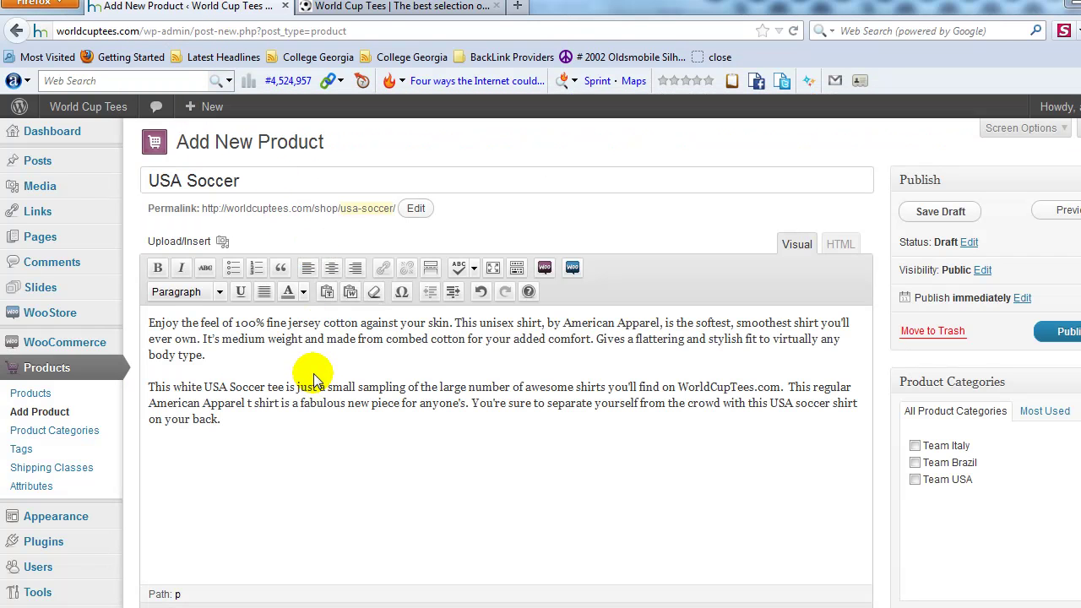
left_click(312, 372)
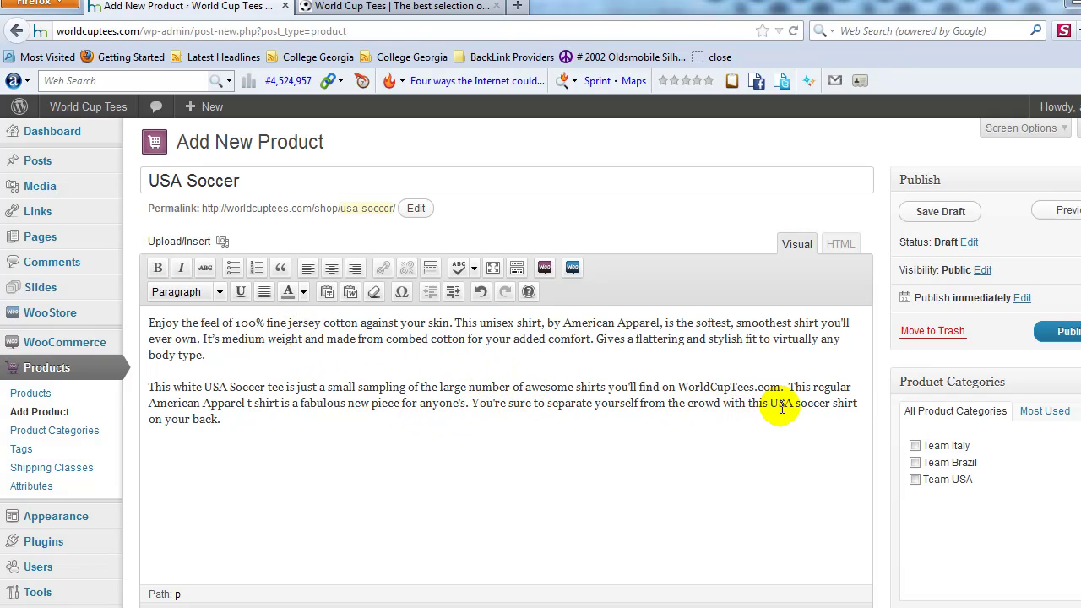
left_click(916, 480)
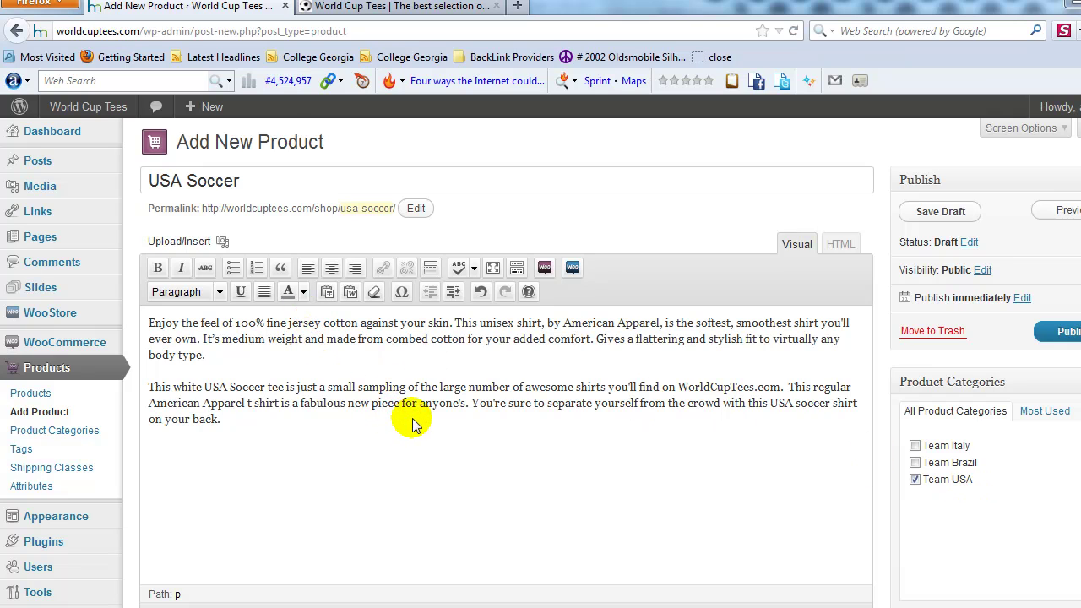
Look through the available product types, trying Variable product, Simple product and Grouped product in turn
scroll(414, 421, "down", 5)
scroll(496, 410, "up", 1)
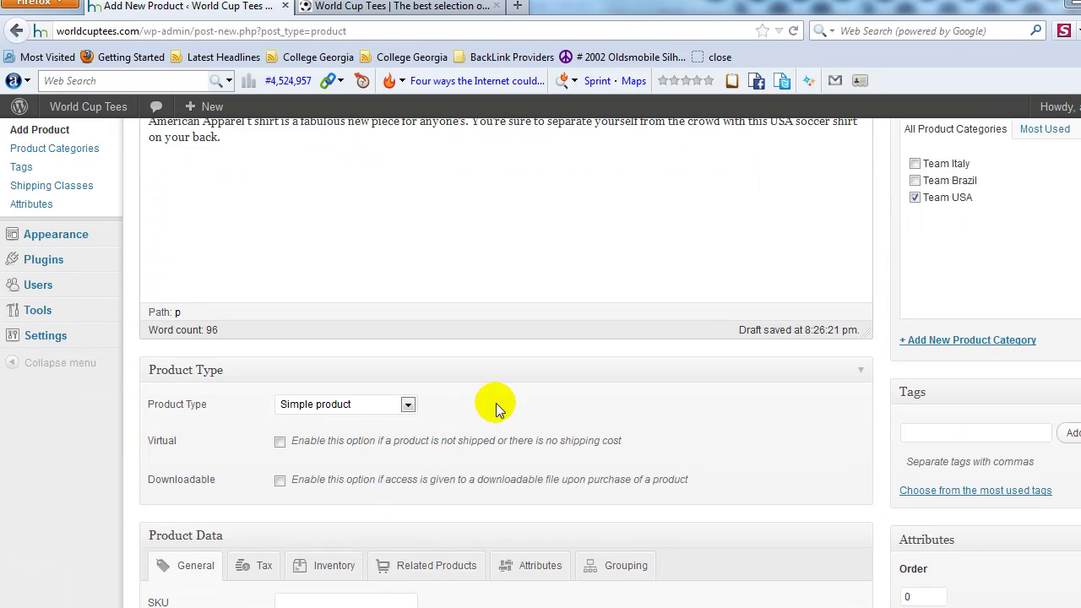
scroll(496, 410, "up", 1)
scroll(531, 420, "down", 2)
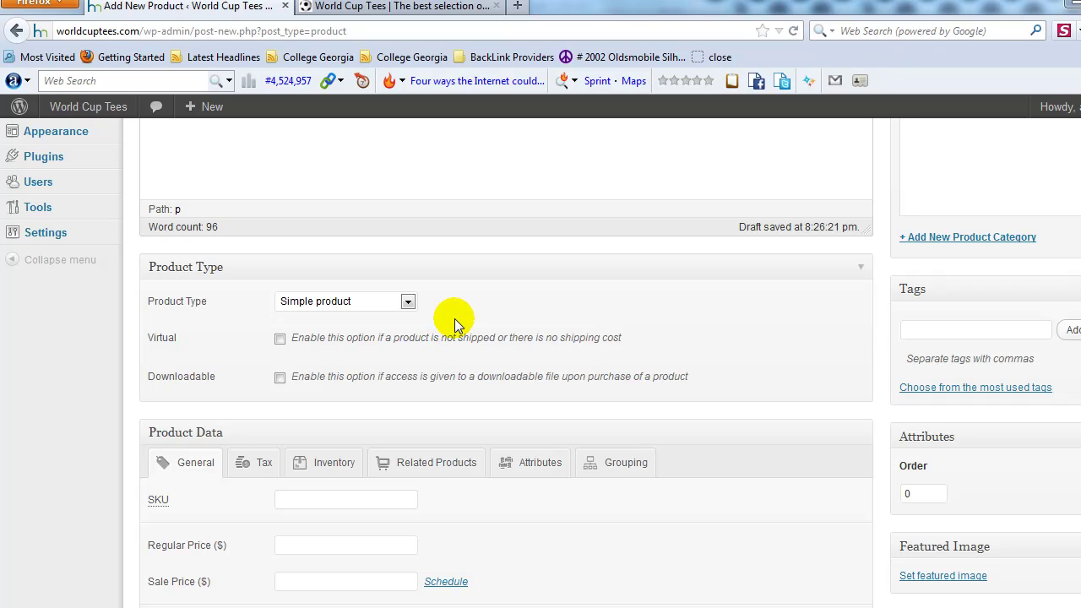
left_click(408, 302)
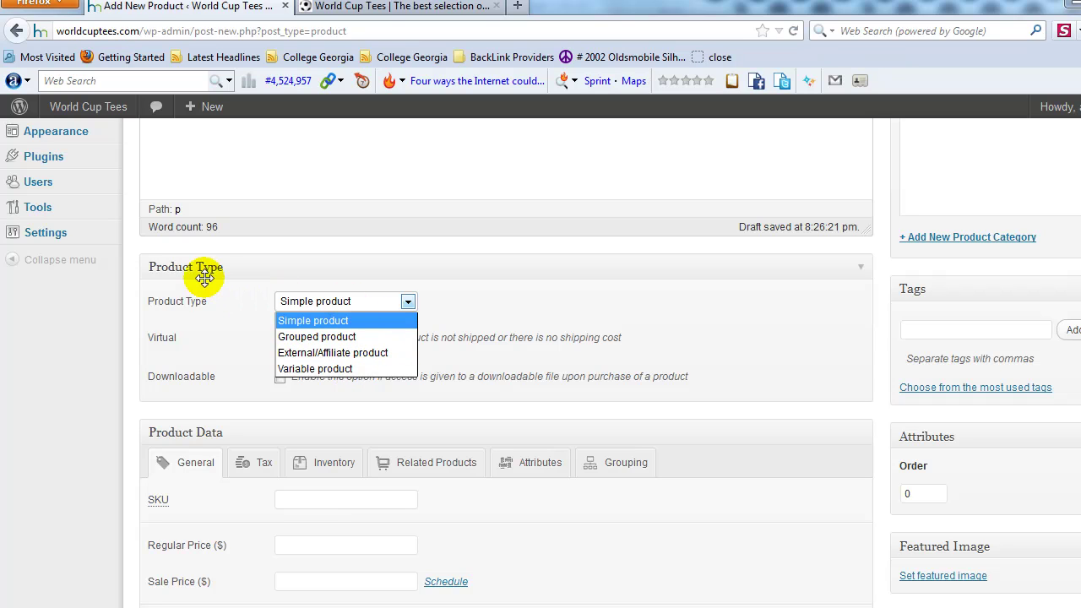
left_click(408, 301)
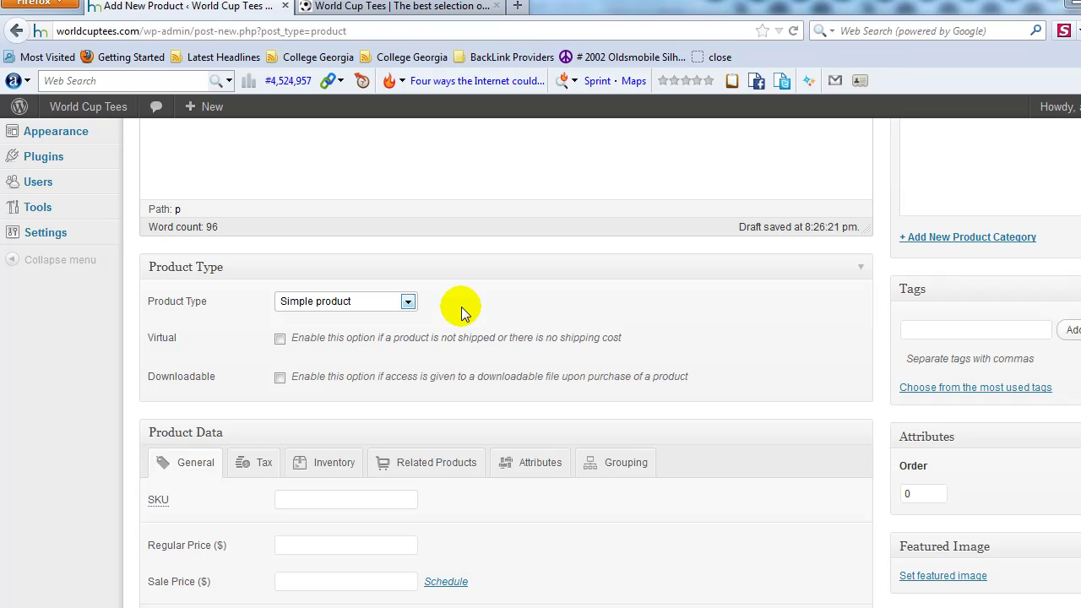
left_click(359, 301)
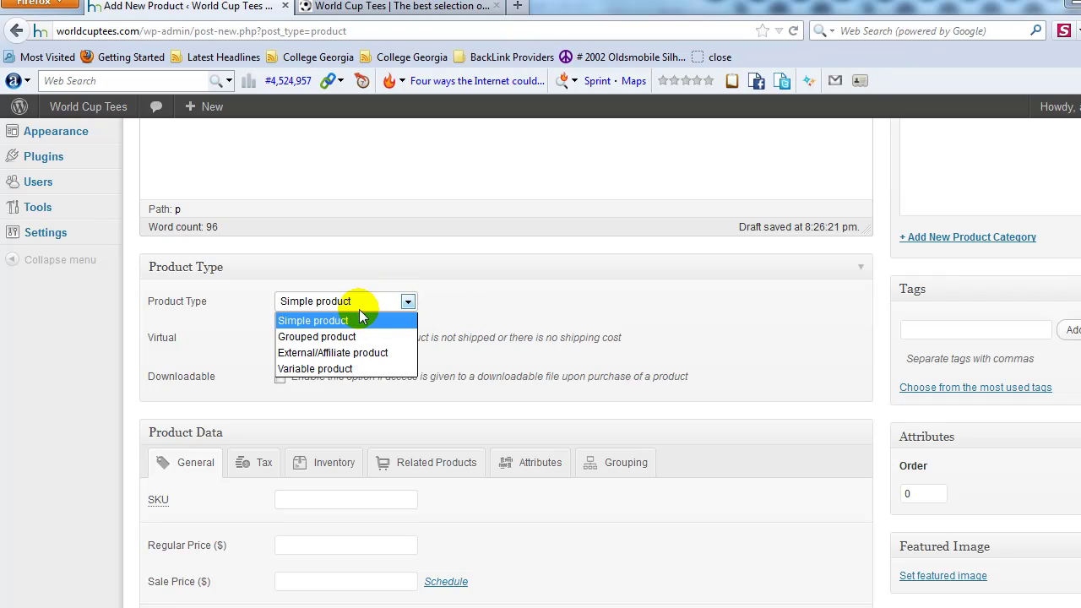
left_click(363, 370)
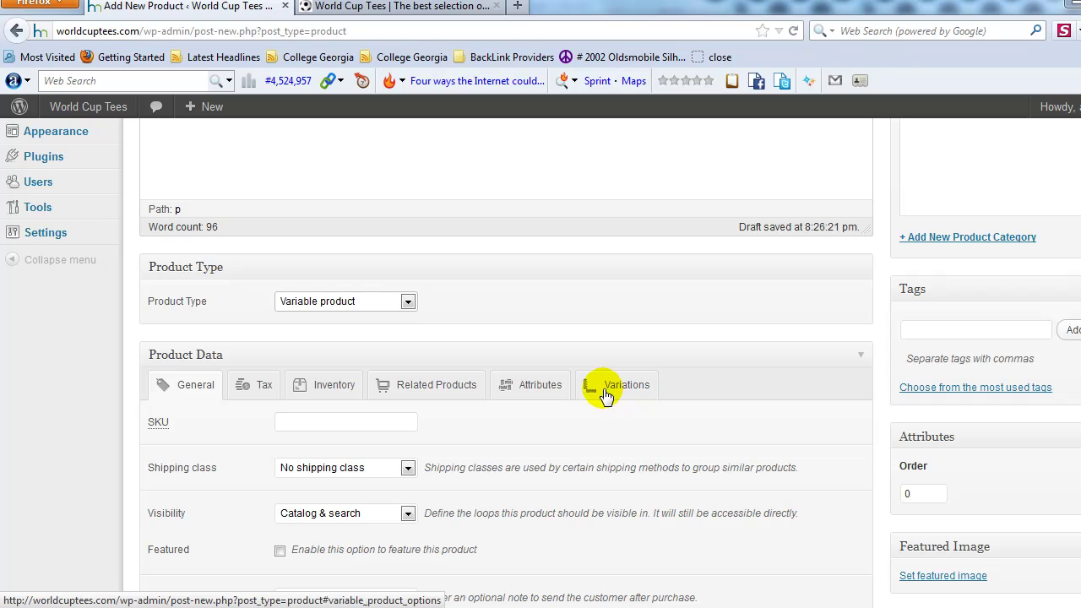
left_click(407, 304)
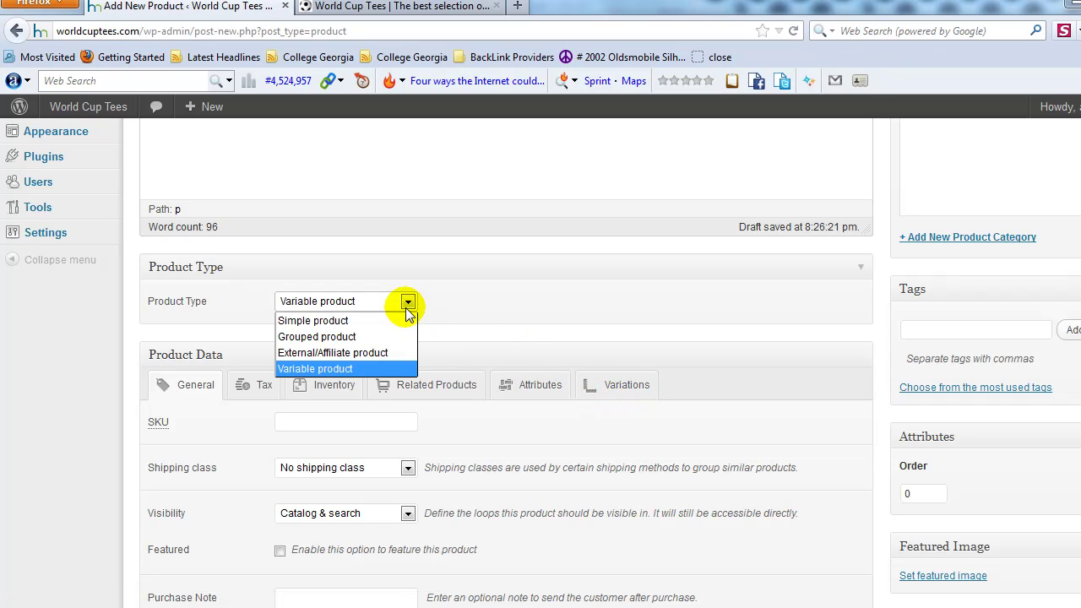
left_click(392, 318)
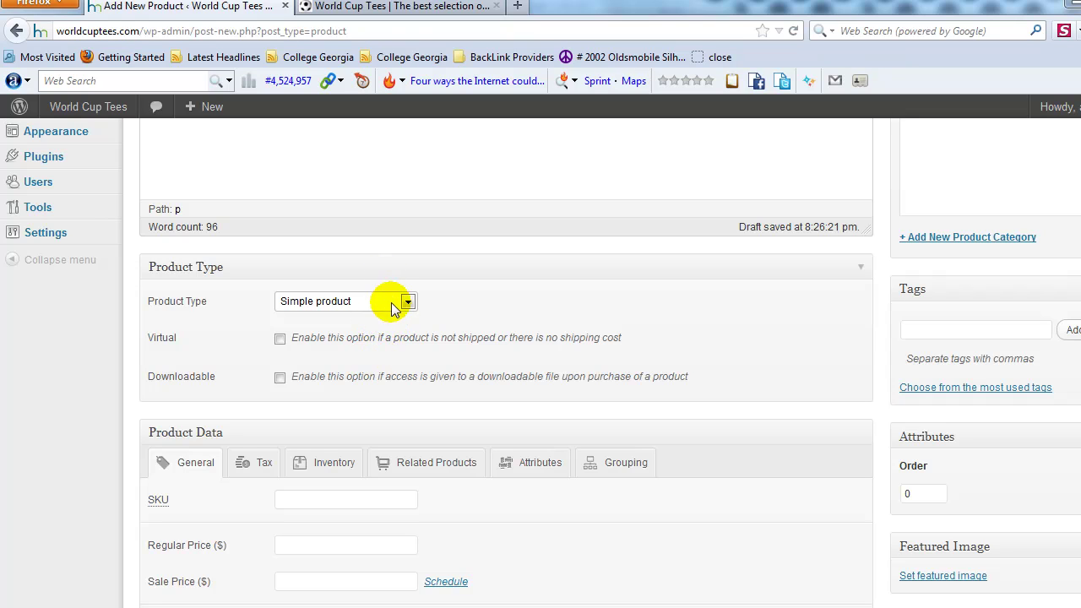
left_click(391, 309)
left_click(396, 331)
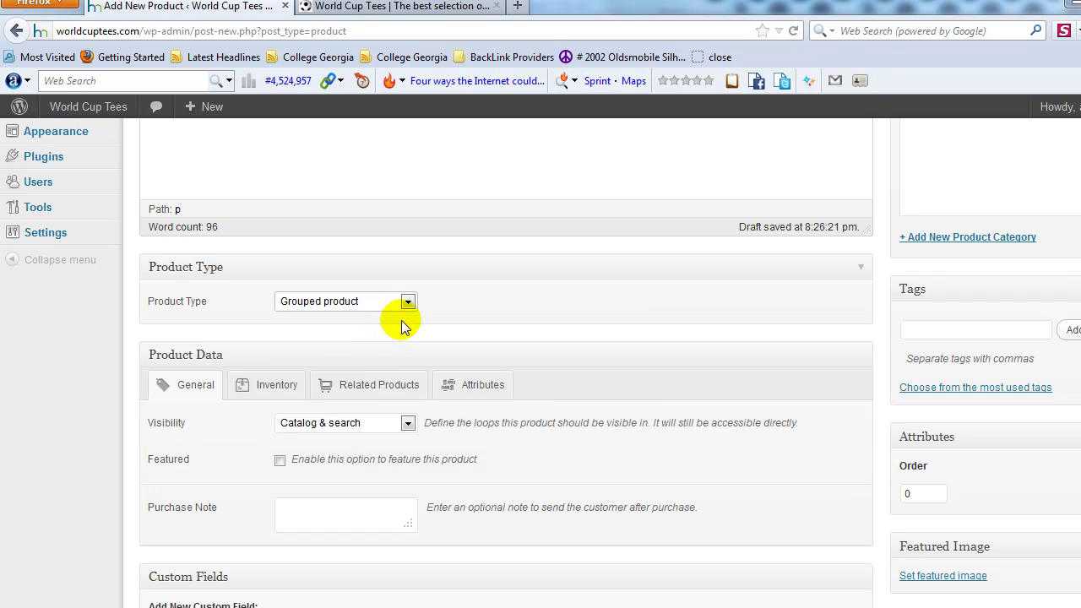
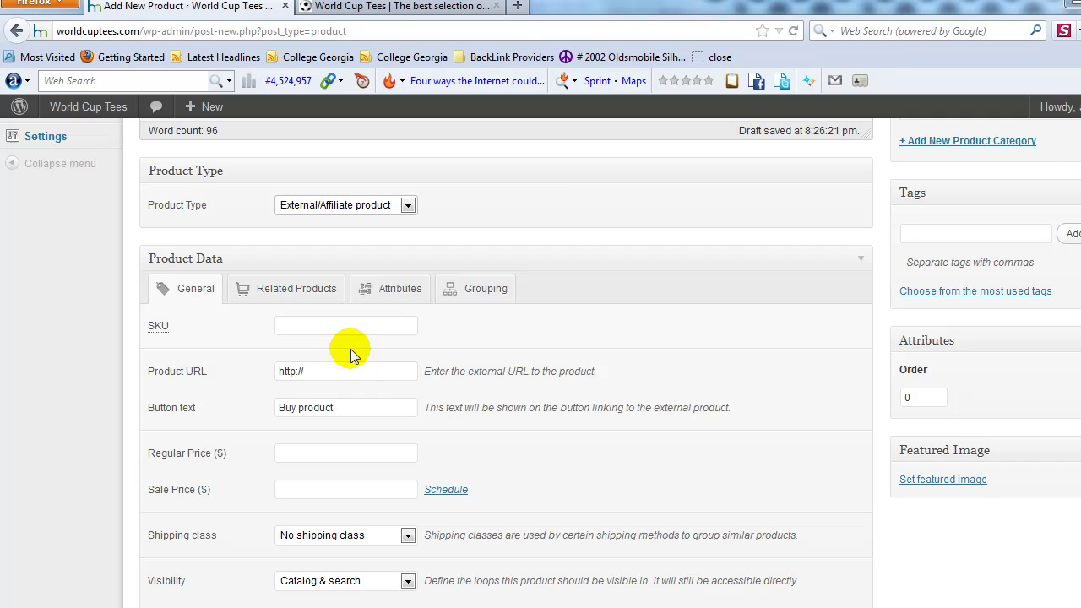
Examine the Product URL field of the External/Affiliate product and the product description above it
left_click(343, 369)
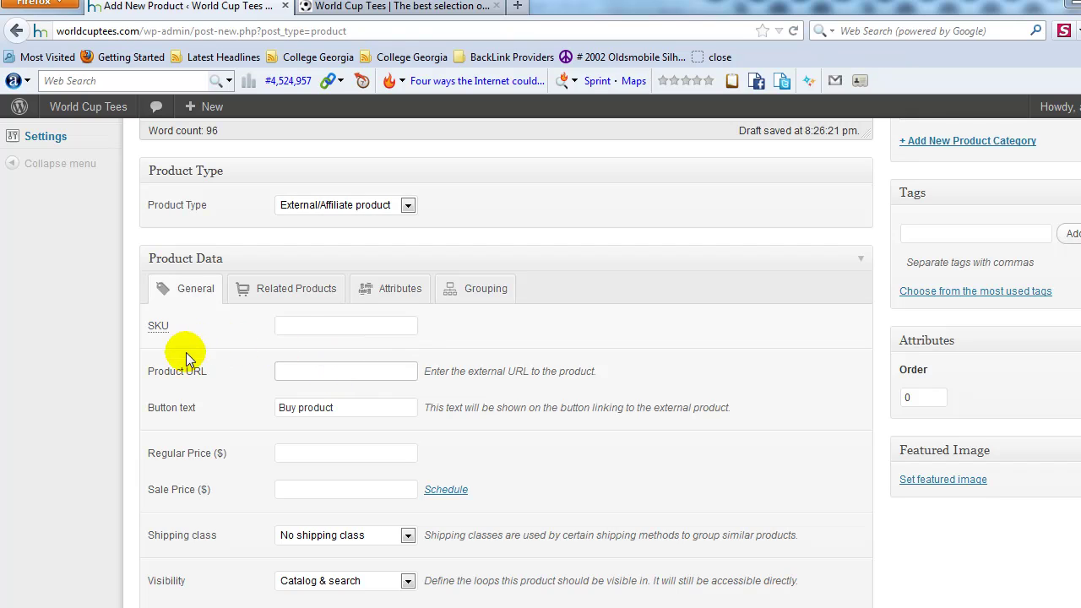
left_click_drag(153, 371, 202, 373)
left_click(326, 370)
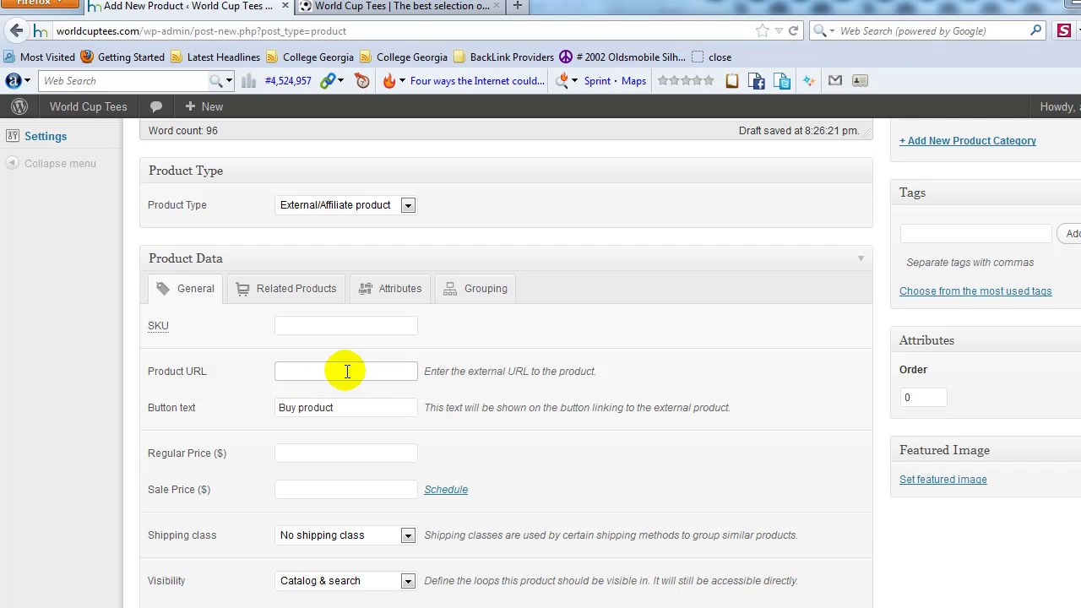
scroll(429, 363, "up", 6)
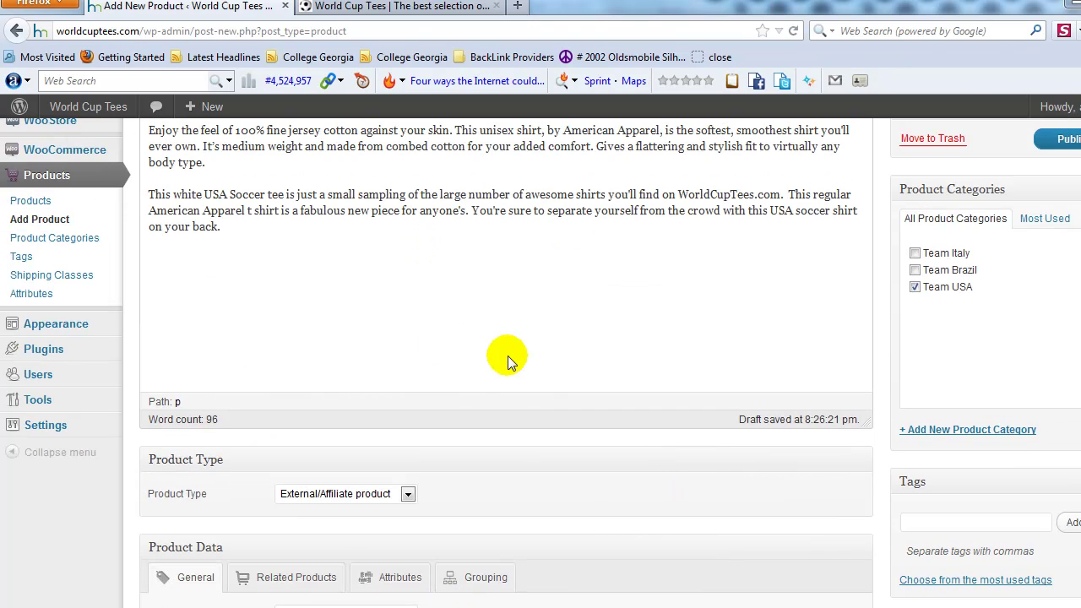
scroll(508, 361, "up", 3)
scroll(468, 389, "down", 1)
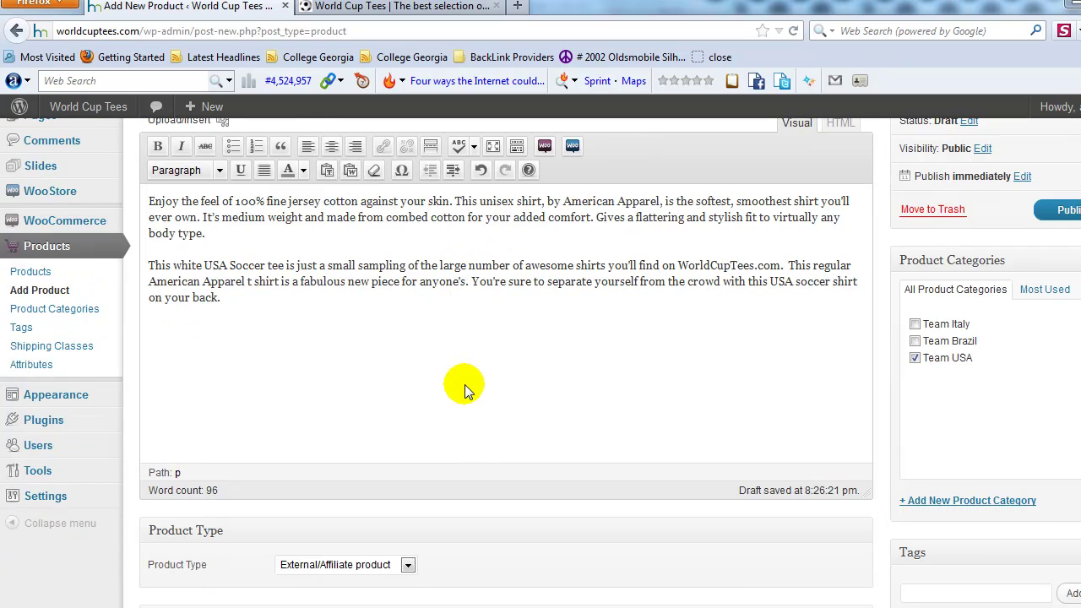
Set the product type to Variable product
scroll(467, 389, "down", 7)
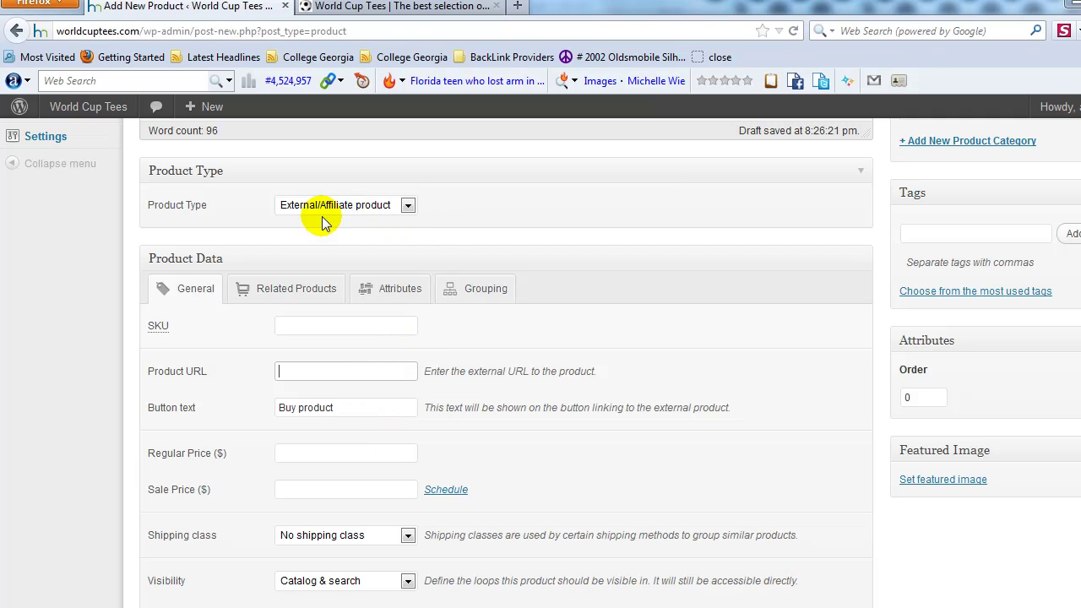
left_click(388, 207)
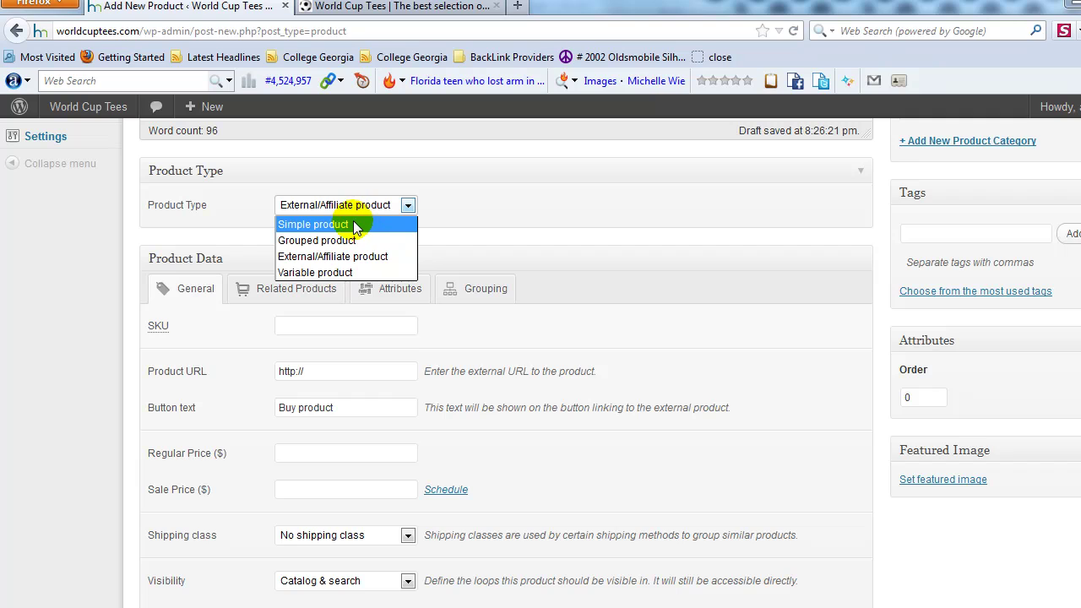
left_click(340, 272)
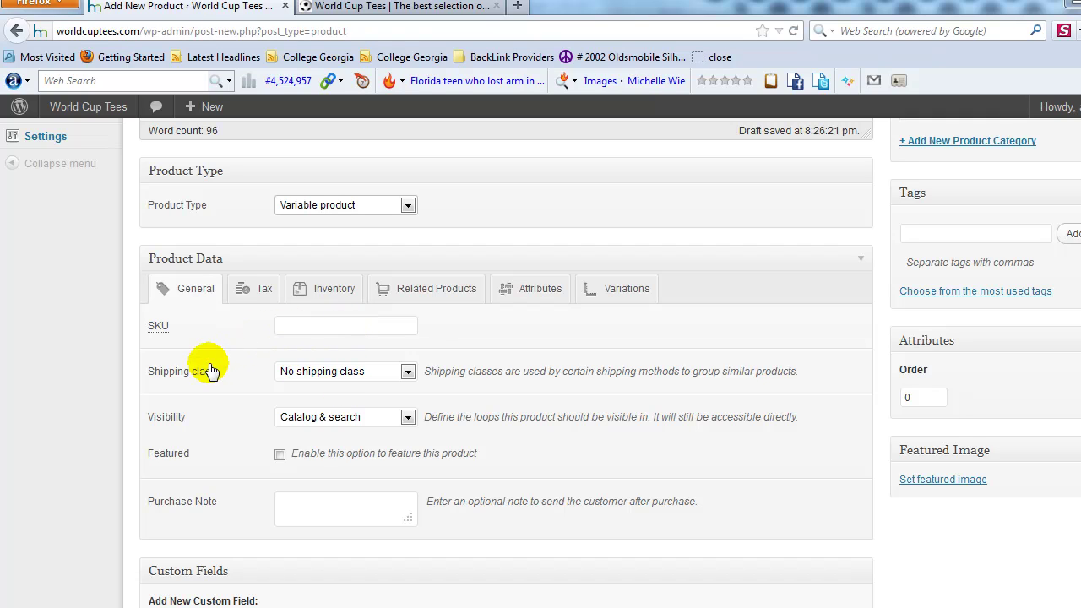
Review the SKU field and the shipping class options in the general product data
left_click(292, 330)
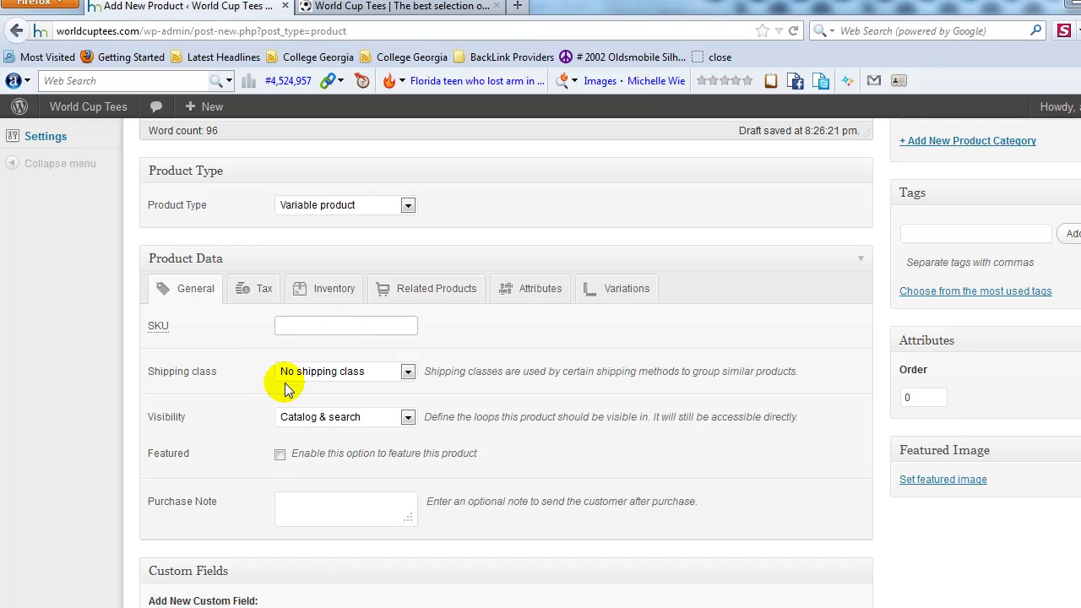
left_click(351, 378)
left_click(355, 372)
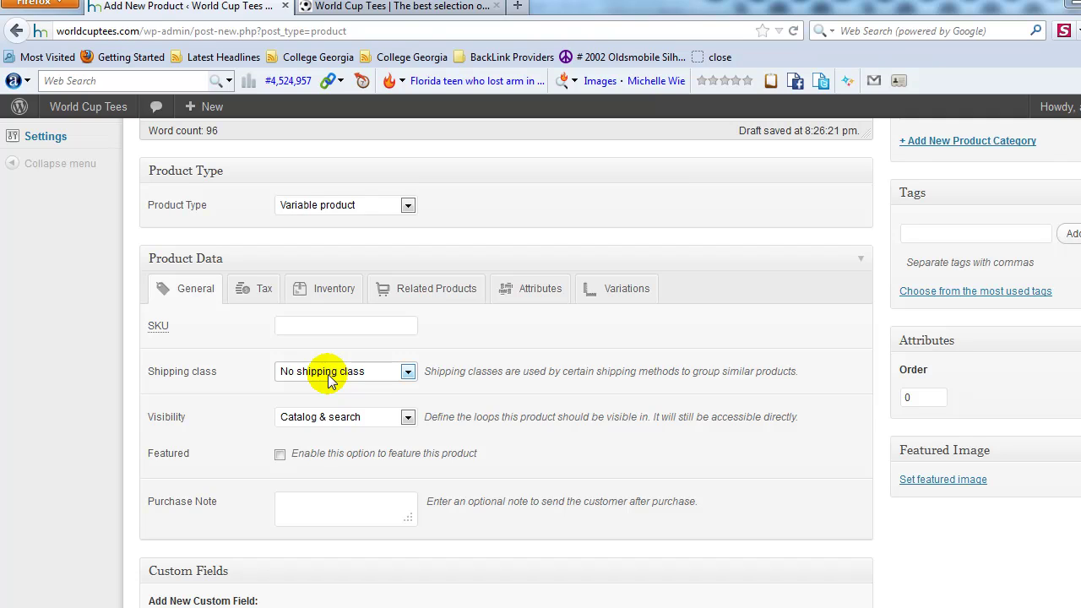
left_click(382, 373)
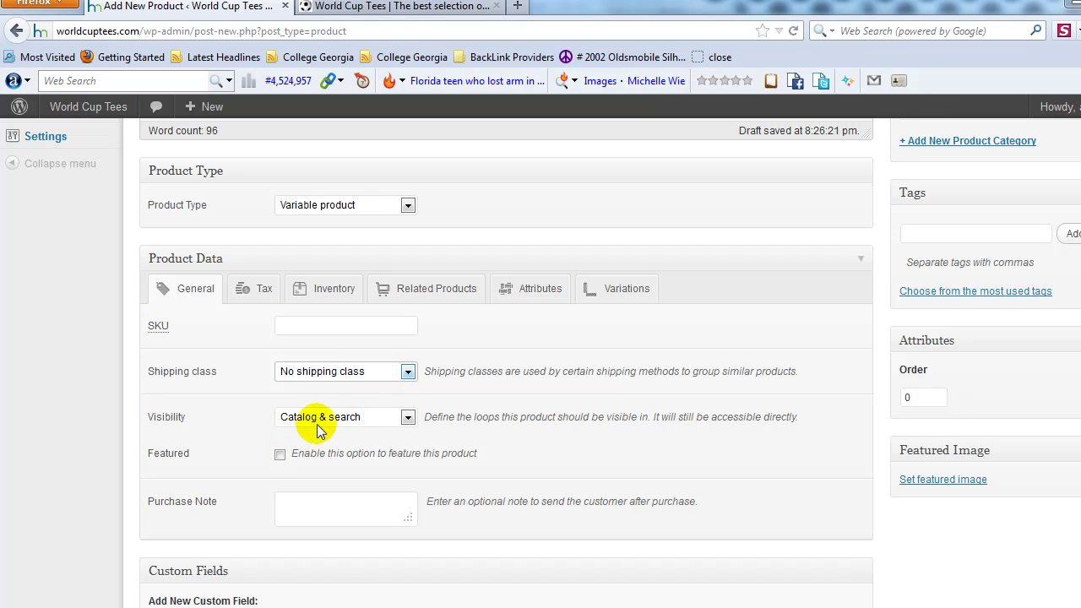
Check the catalog visibility options and mark the product as featured
left_click(348, 423)
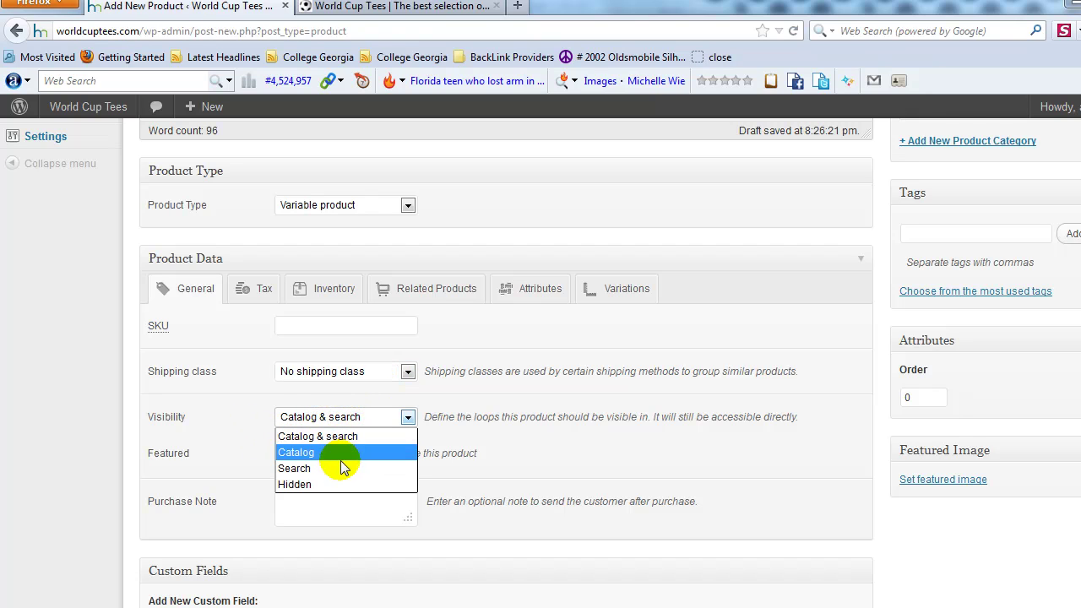
left_click(502, 426)
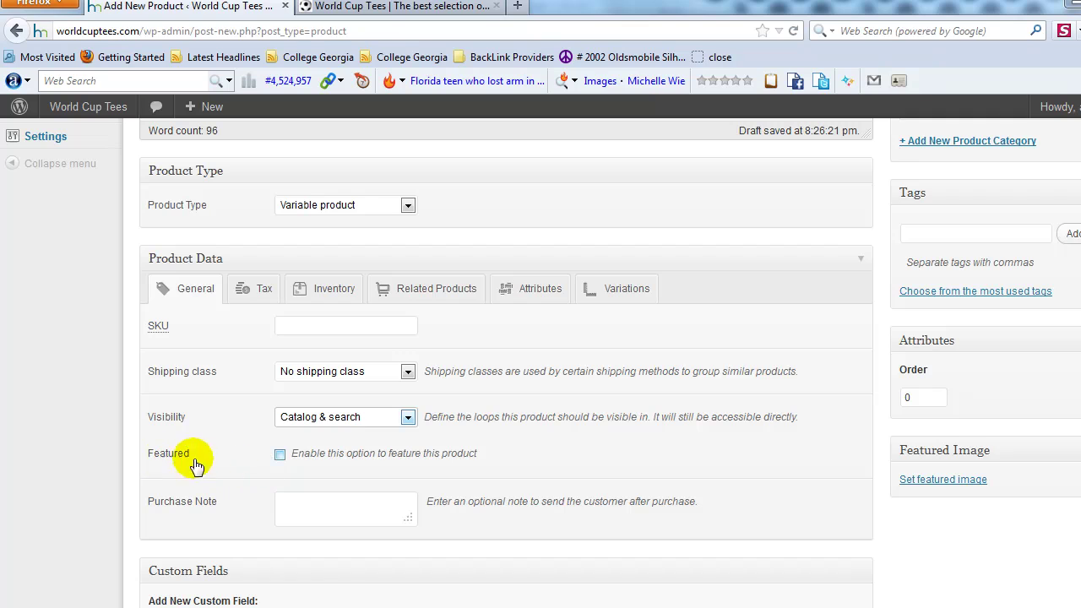
left_click(282, 455)
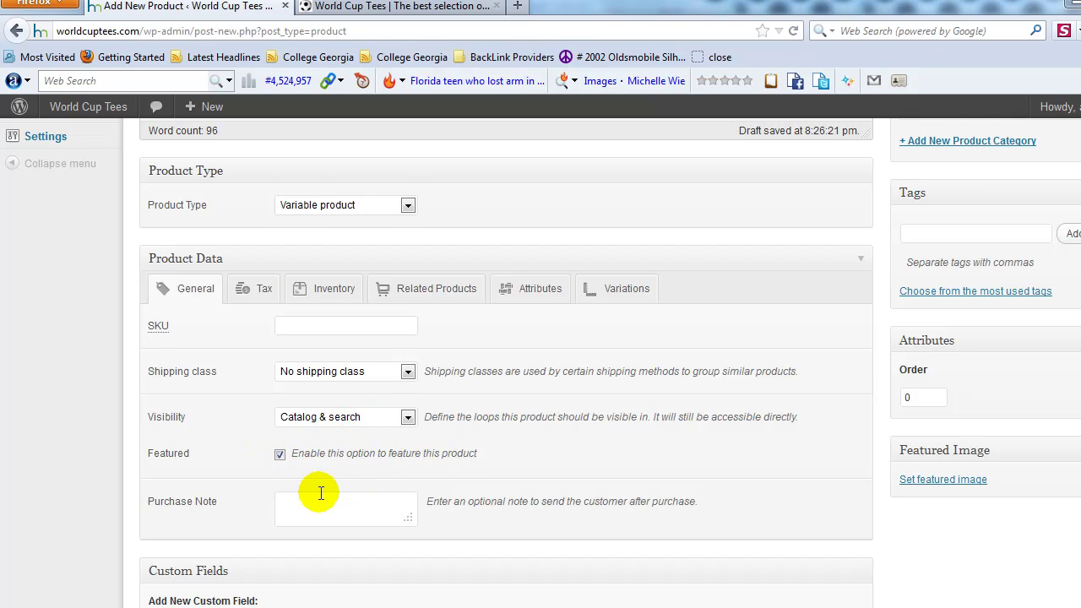
Review the tax status and tax class options in the product's tax data
scroll(344, 353, "up", 2)
scroll(344, 353, "up", 1)
left_click(256, 384)
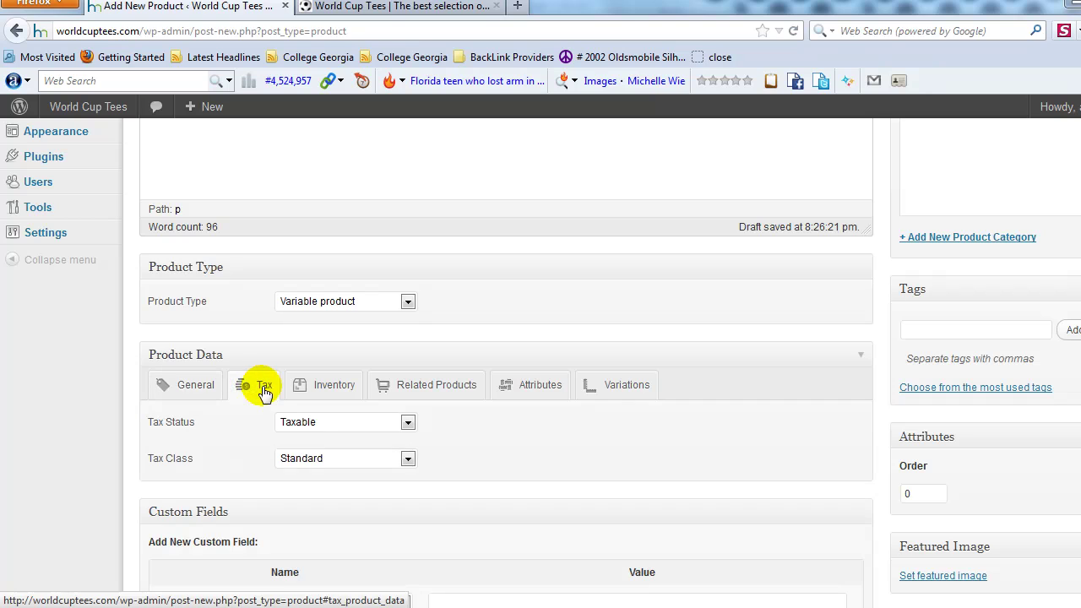
left_click(304, 422)
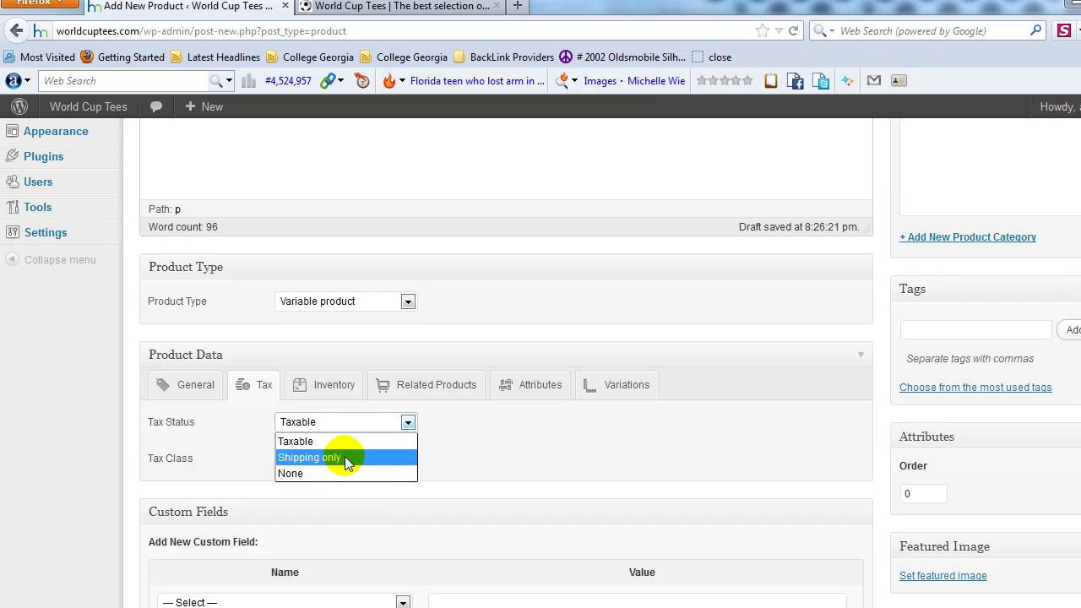
left_click(494, 450)
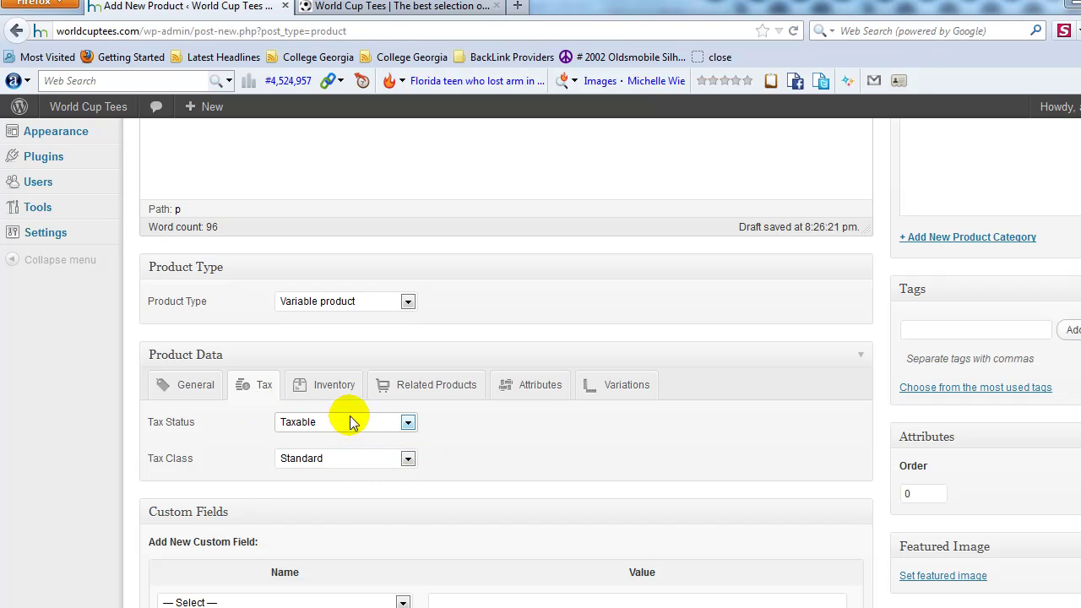
left_click(344, 459)
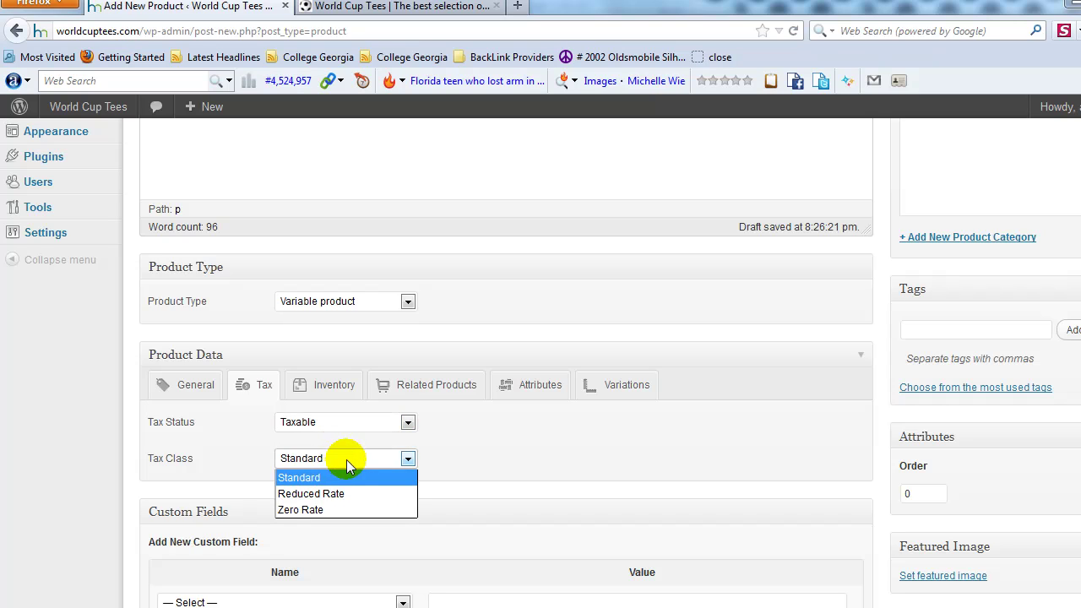
left_click(437, 450)
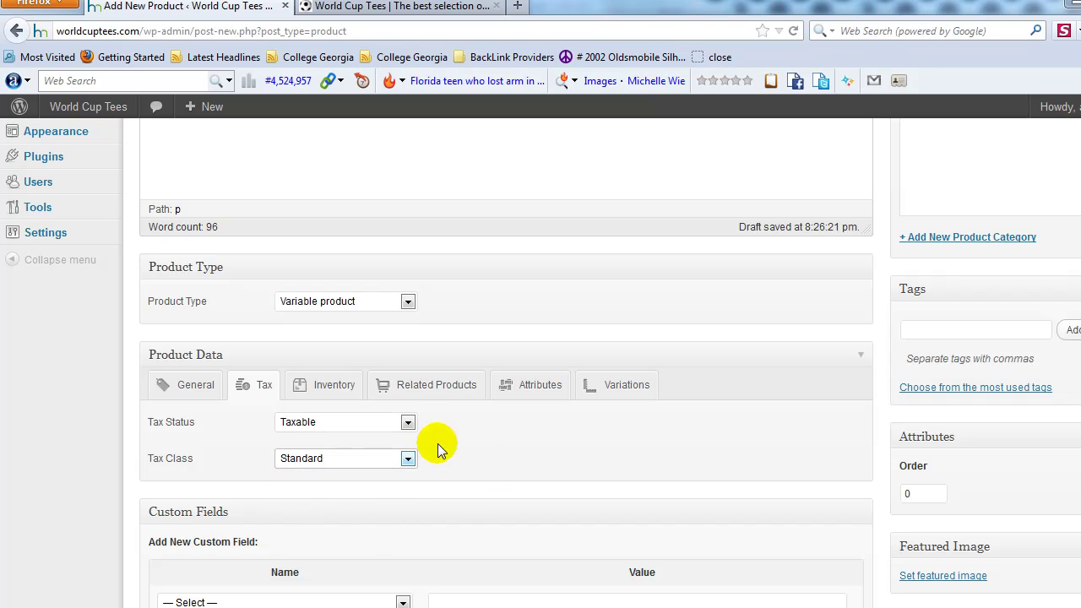
Enable stock management for the product and set the stock quantity to 15
left_click(344, 390)
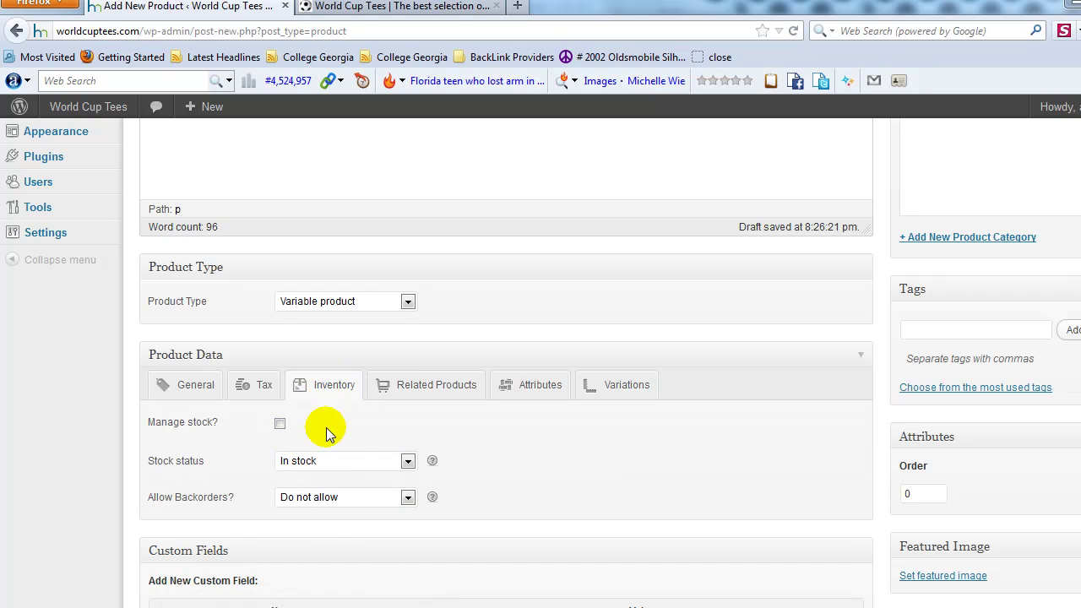
left_click(281, 424)
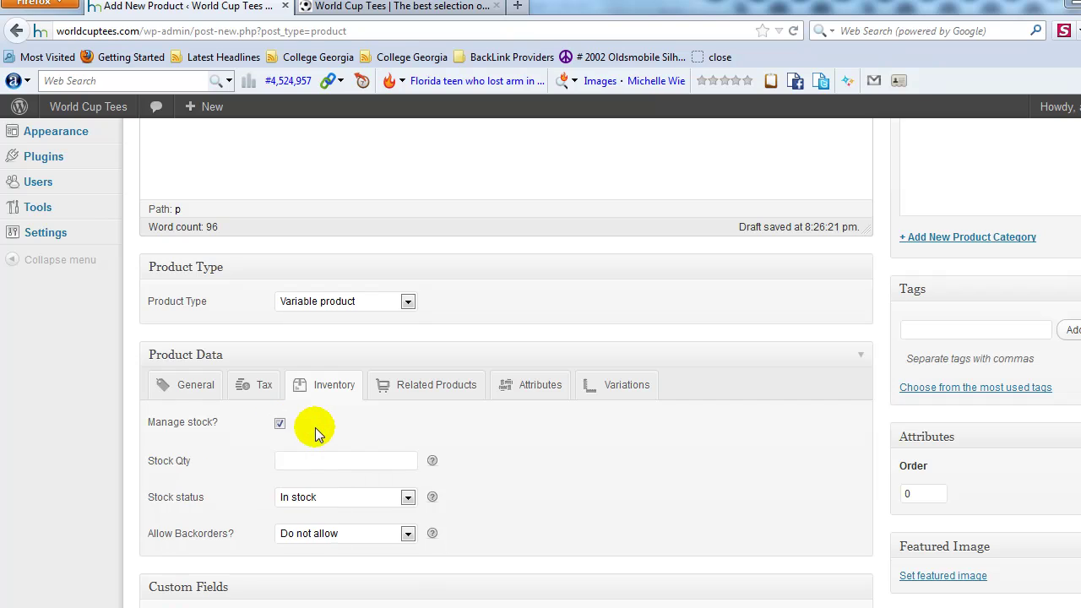
left_click(378, 460)
type("15")
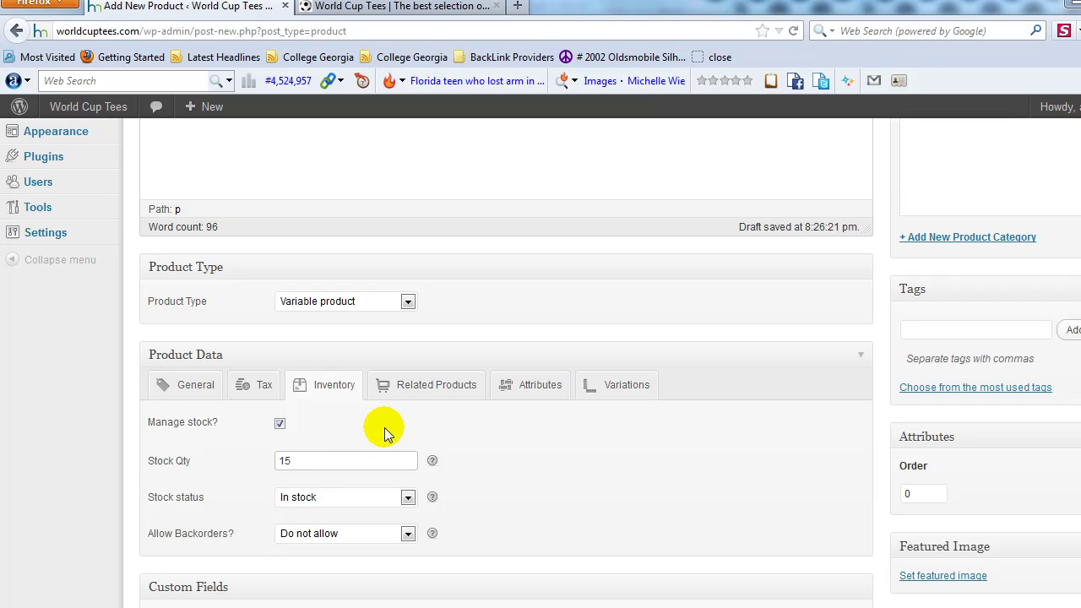
Look through the stock status and backorder options in the inventory data
left_click(391, 498)
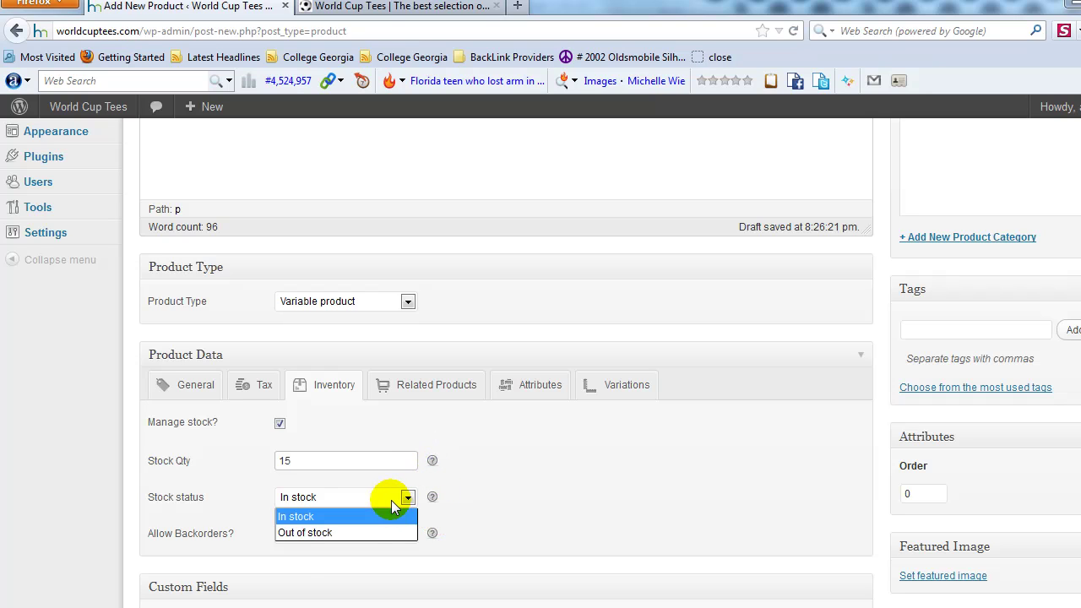
left_click(386, 502)
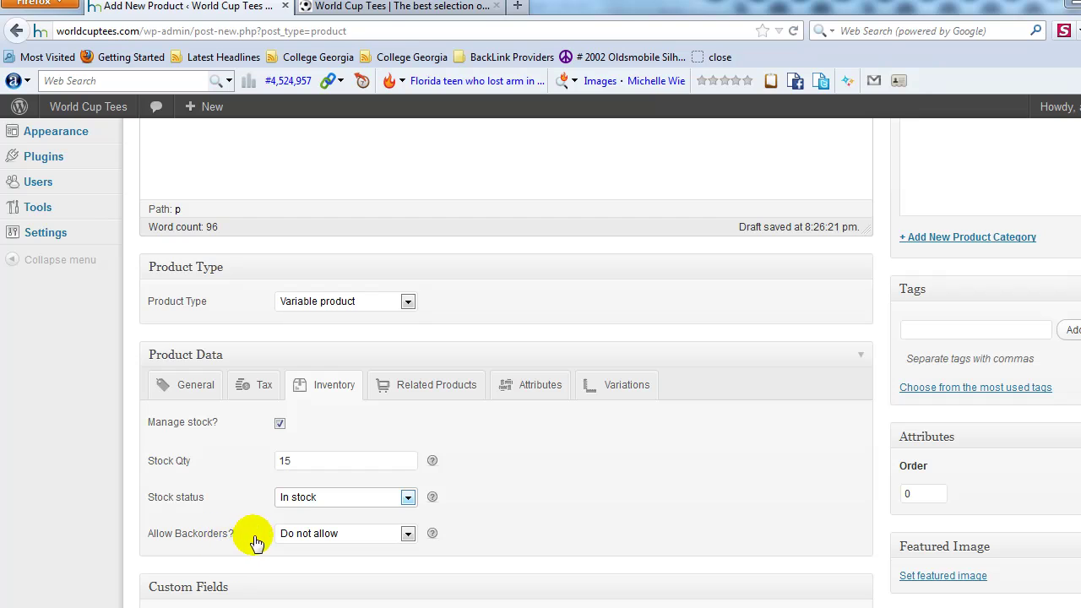
left_click(286, 538)
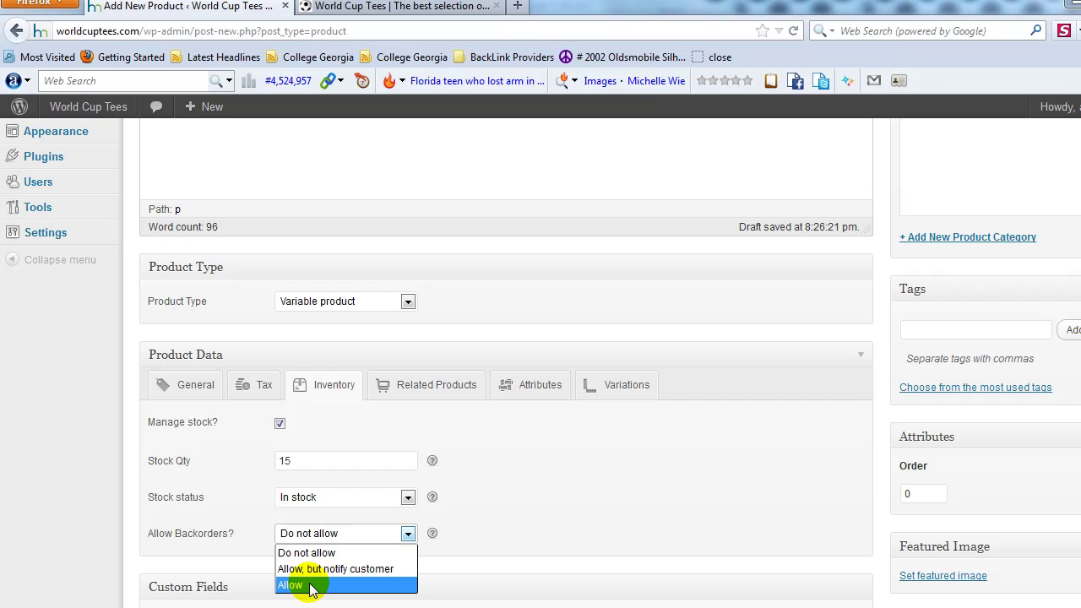
left_click(483, 541)
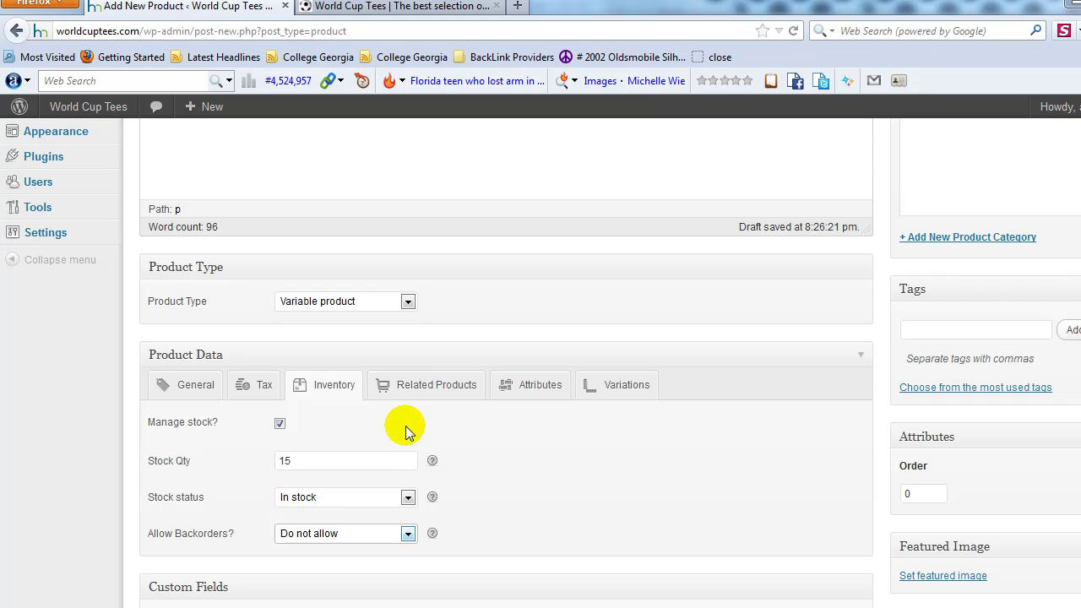
Look at the WooCommerce settings entry and the product's up-sell and cross-sell fields
scroll(403, 425, "up", 5)
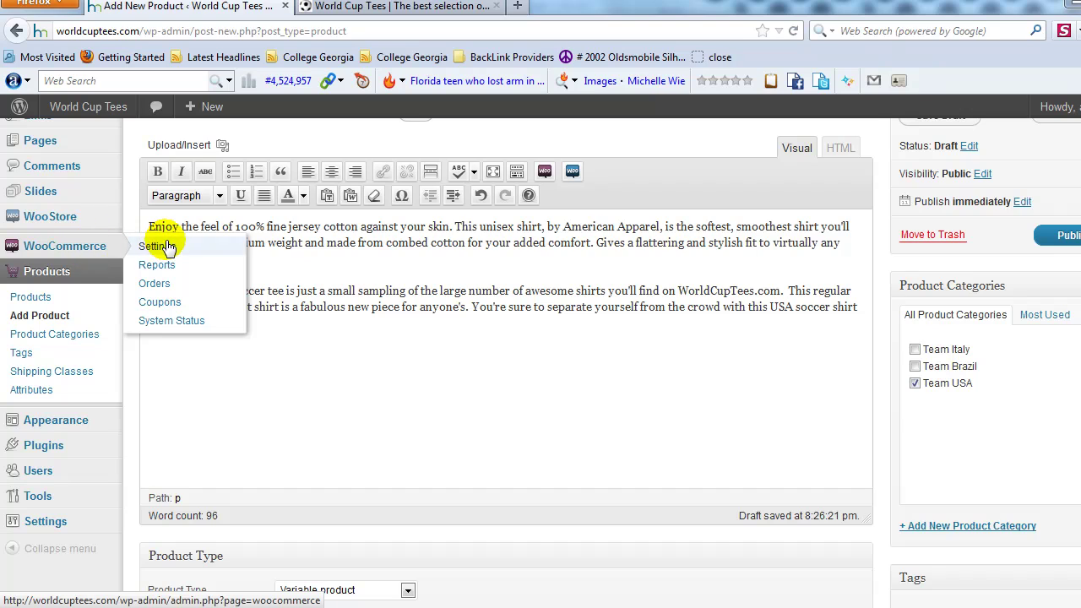
scroll(373, 519, "down", 1)
scroll(373, 519, "down", 5)
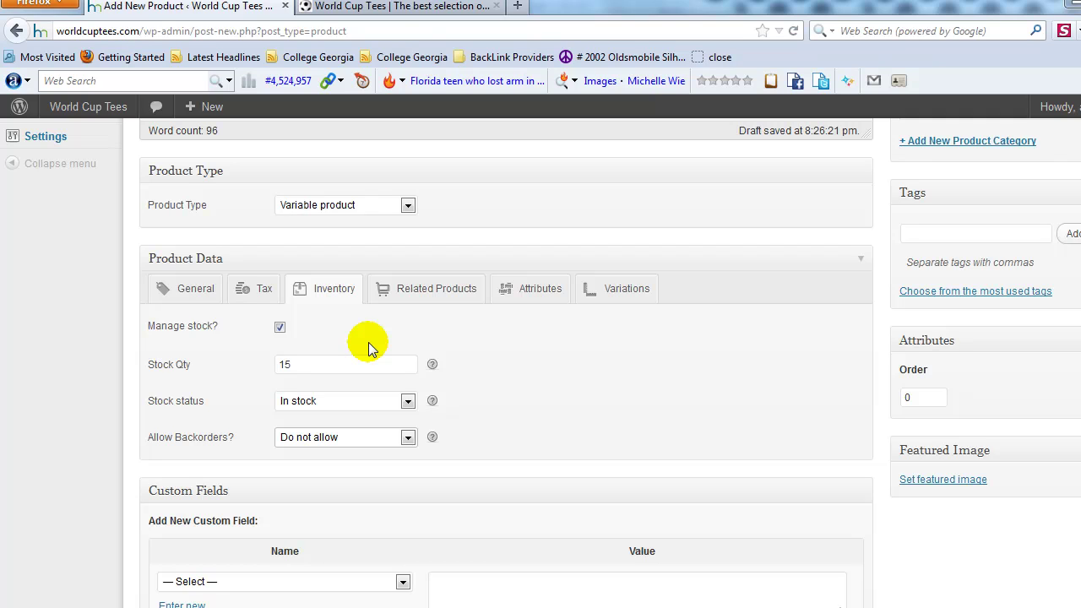
left_click(438, 298)
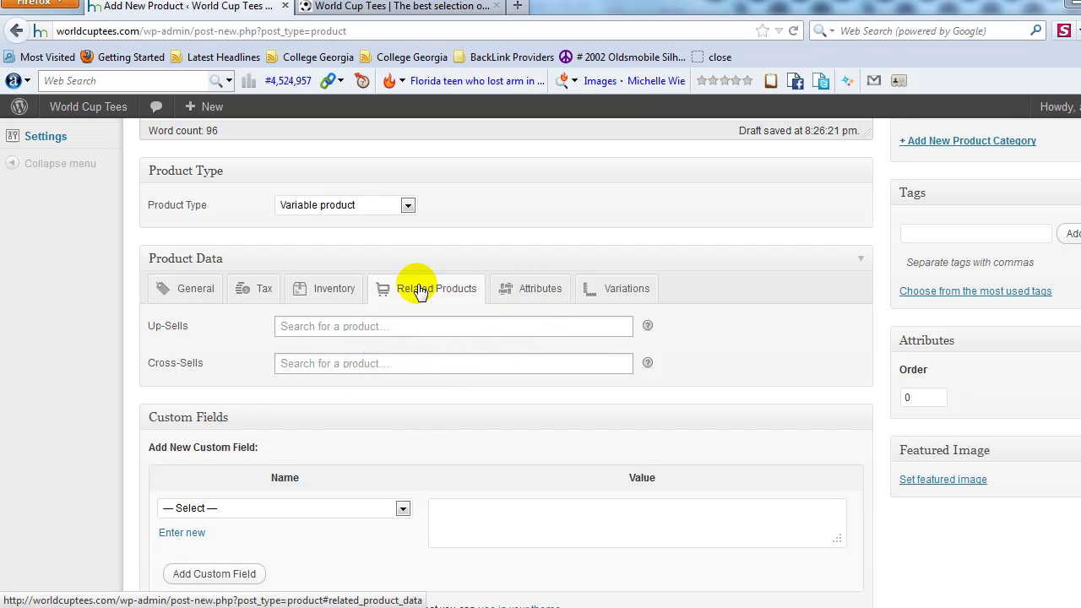
Add a custom product attribute and name it Size
left_click(524, 303)
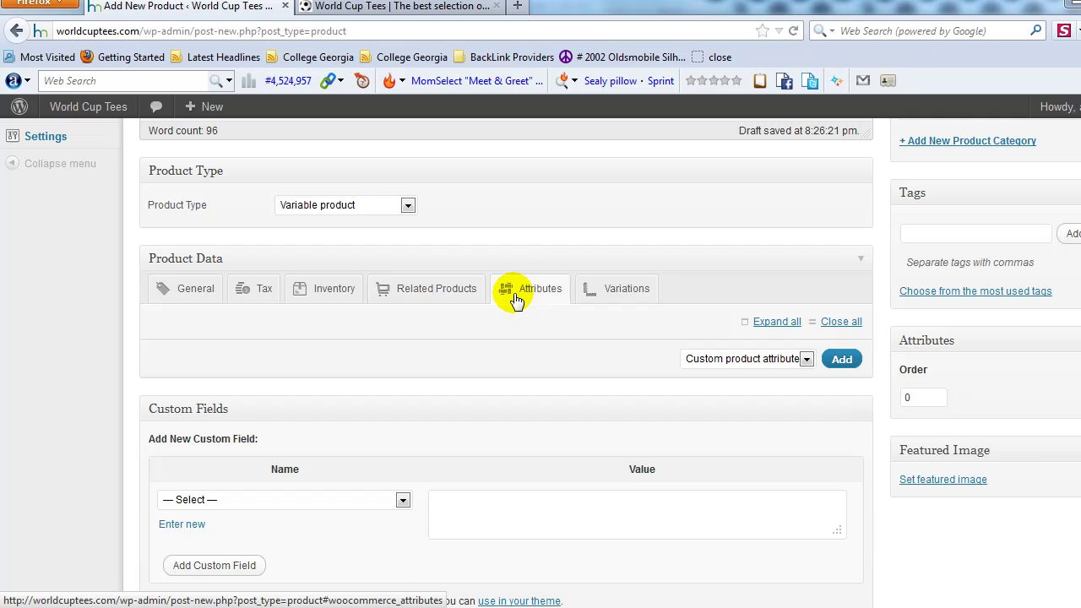
scroll(693, 374, "up", 4)
scroll(629, 362, "down", 4)
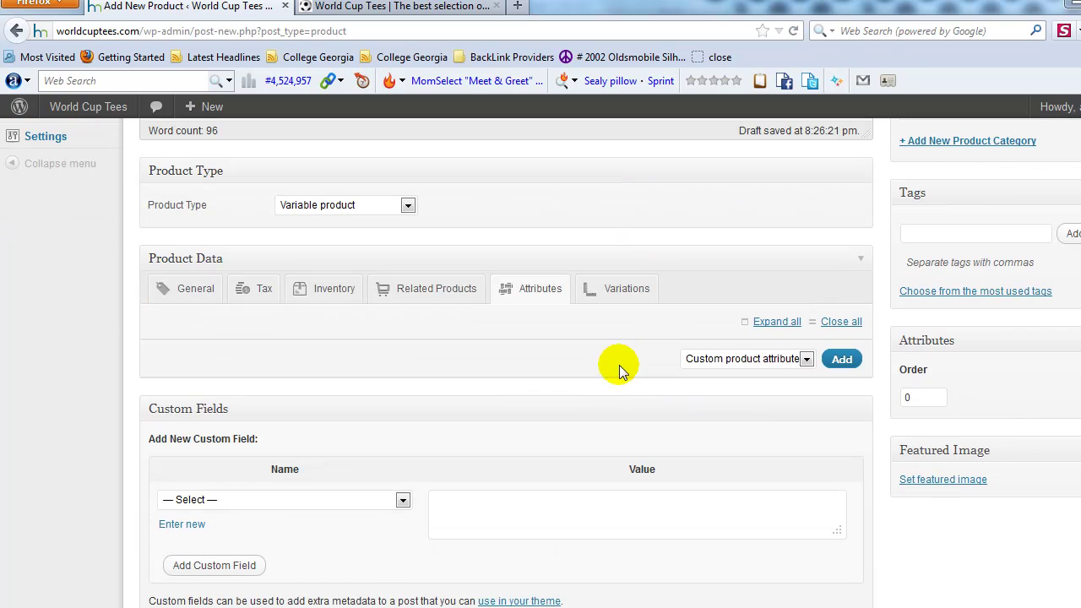
left_click(841, 360)
left_click(237, 415)
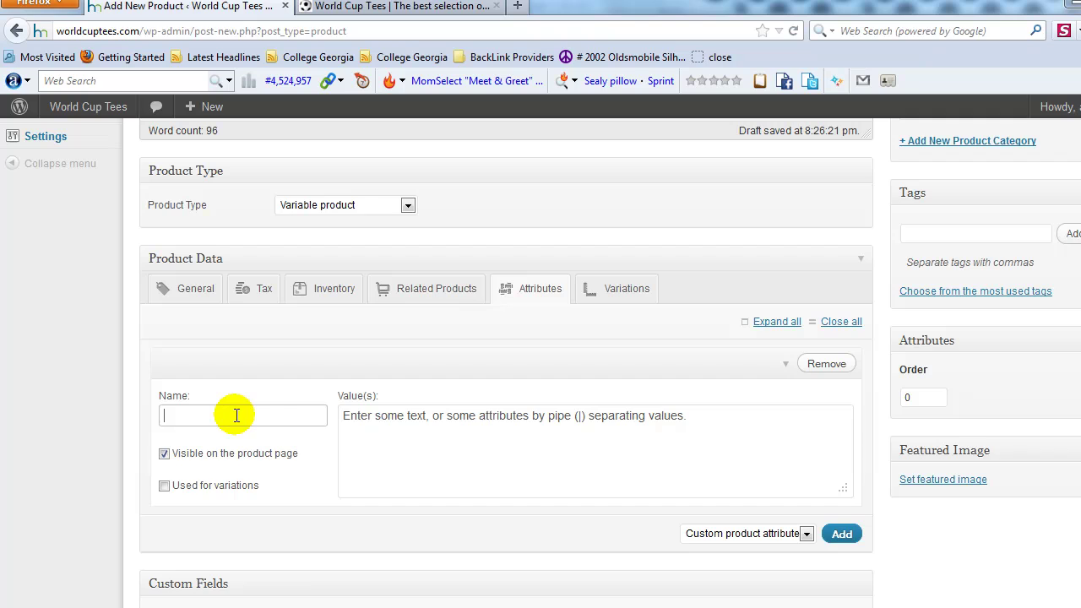
type("Size")
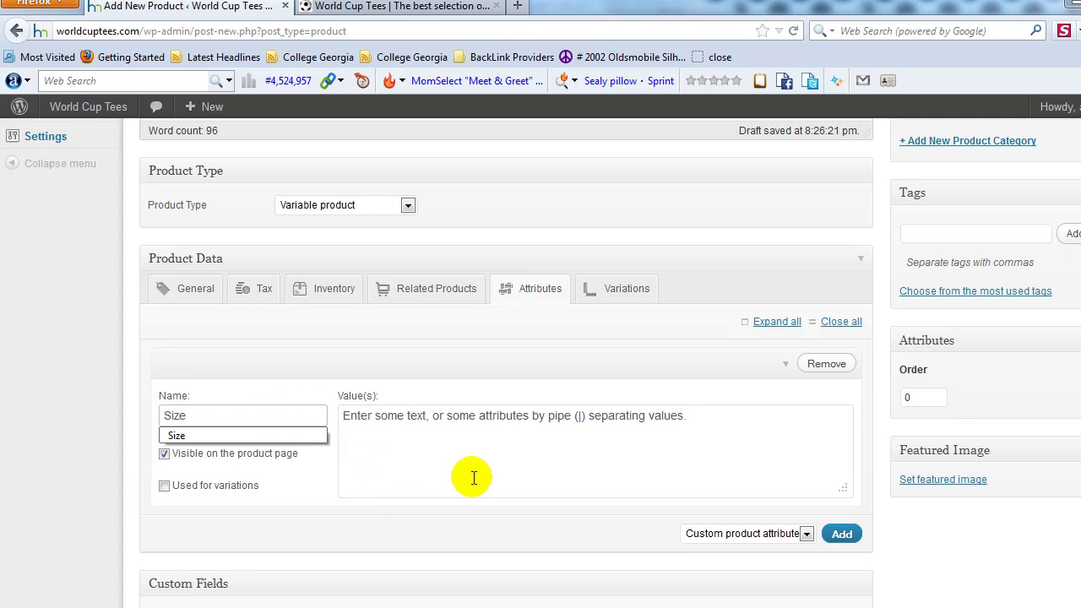
Give the Size attribute the values Small|Medium|Large|X-Large, use it for variations and hide it from the product page
left_click(451, 451)
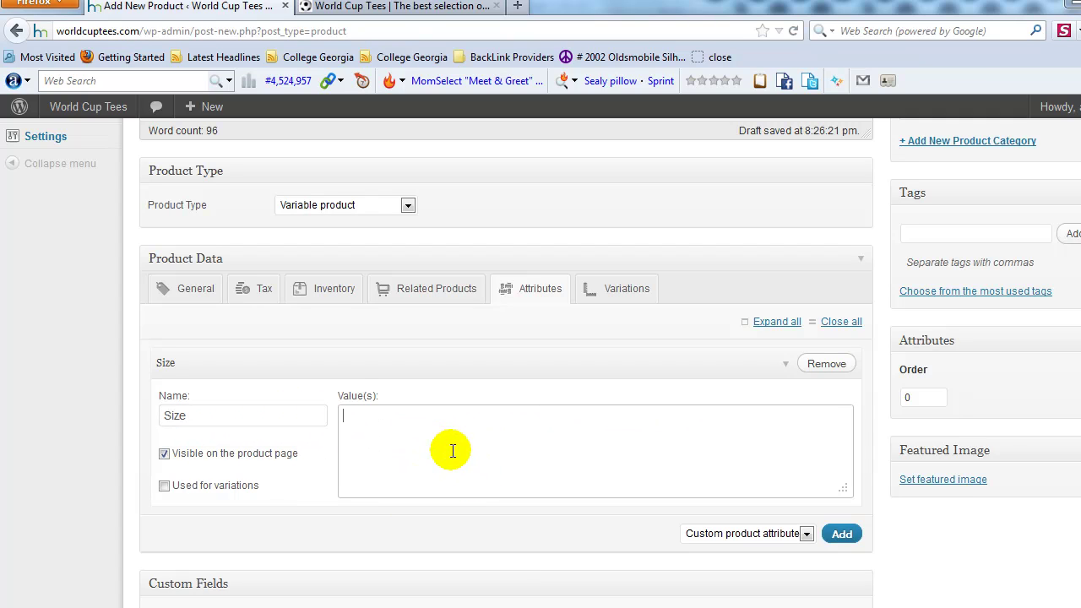
type("Small|Medium|")
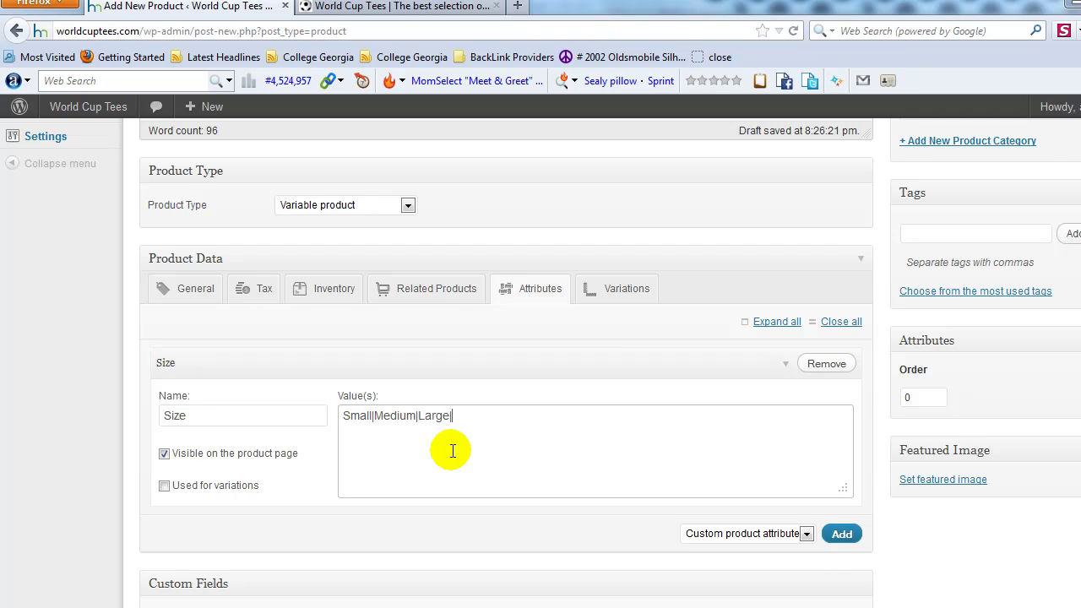
type("Large")
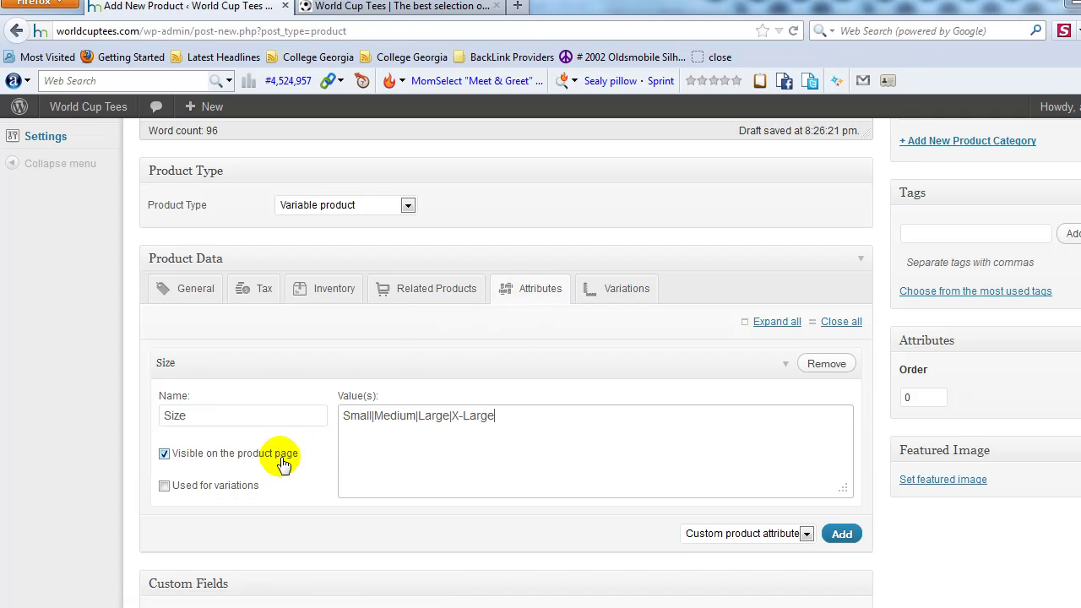
left_click(184, 490)
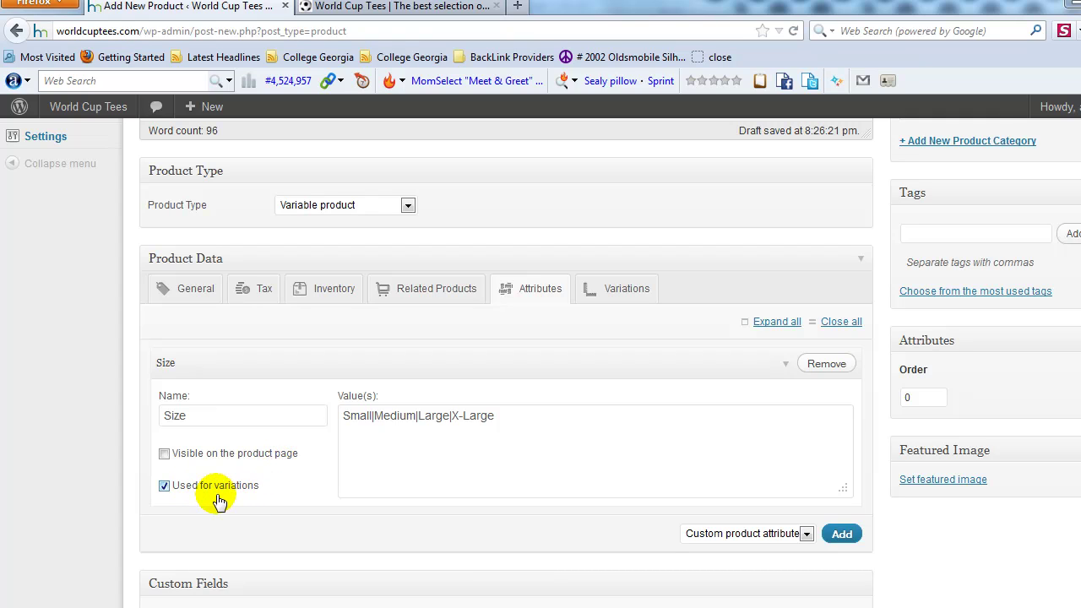
left_click(374, 442)
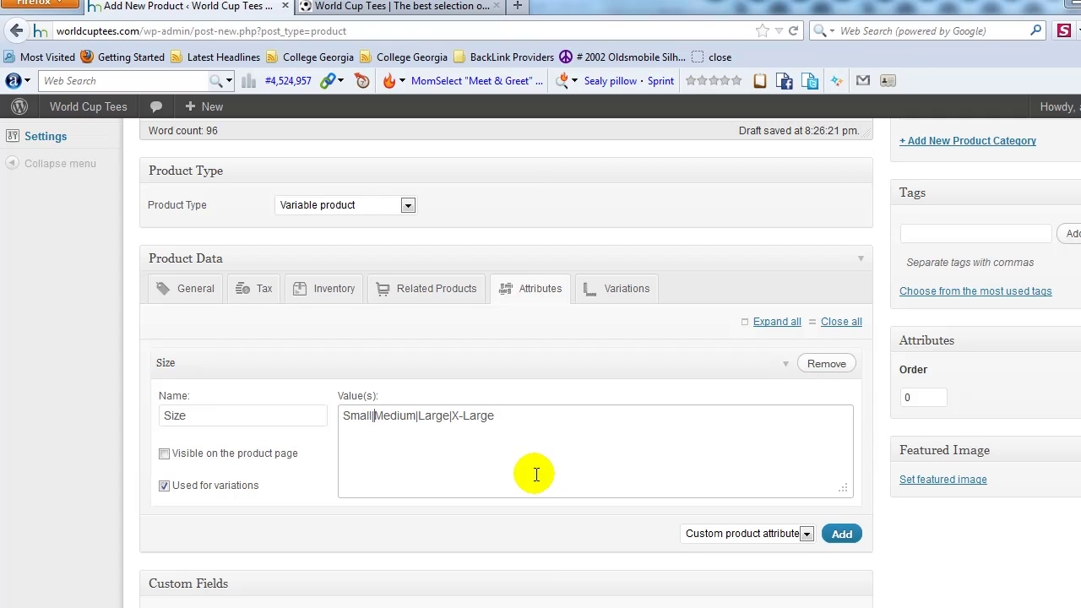
Save the USA Soccer product as a draft
scroll(535, 475, "down", 2)
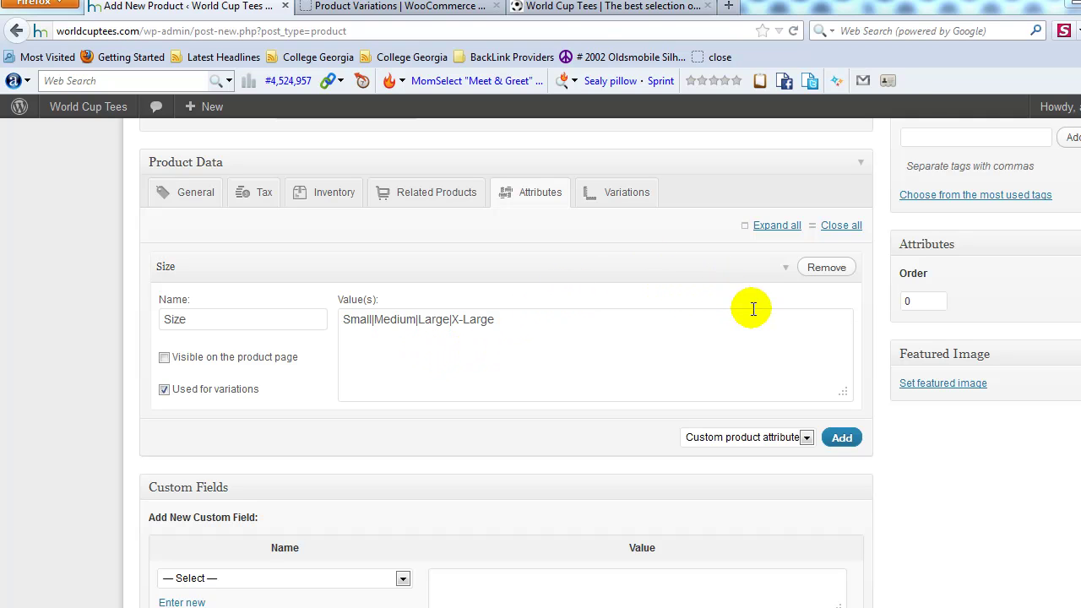
left_click(555, 346)
scroll(555, 346, "up", 10)
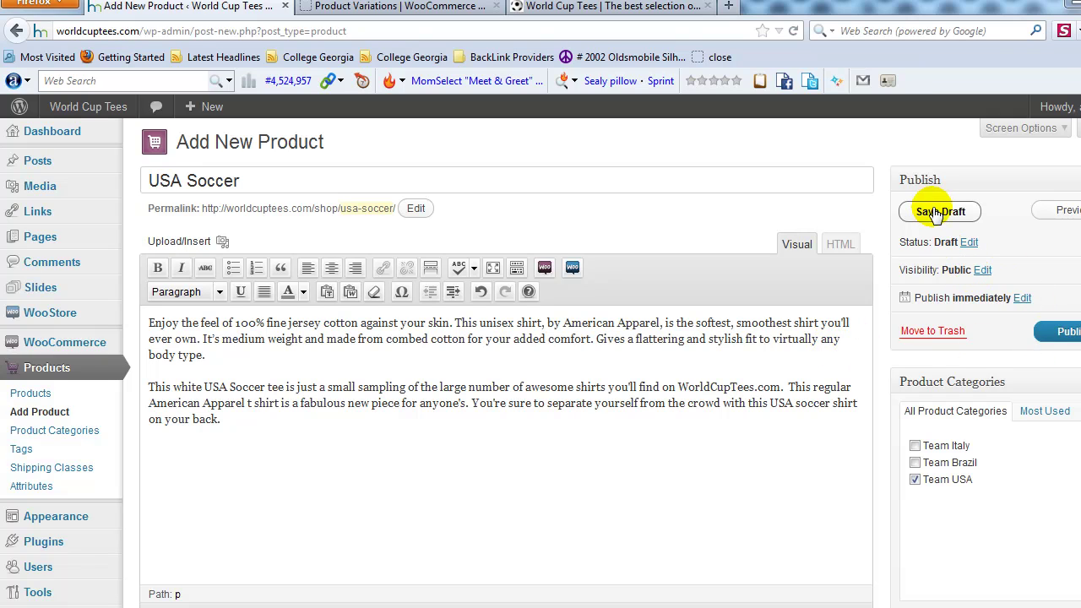
left_click(938, 212)
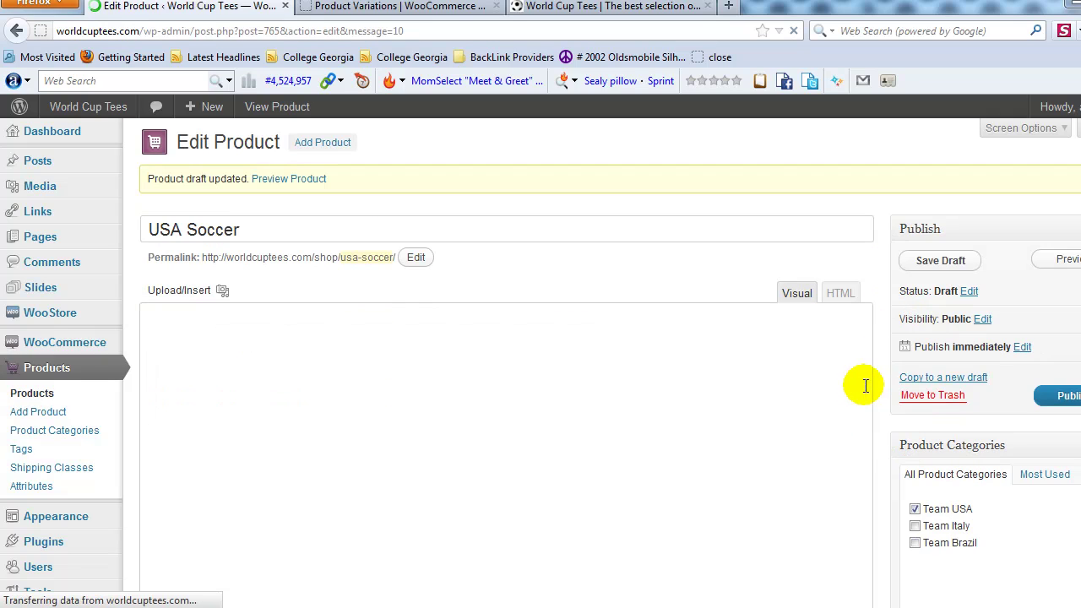
Check the saved Size attribute's details and open the product's variations data
scroll(823, 362, "down", 10)
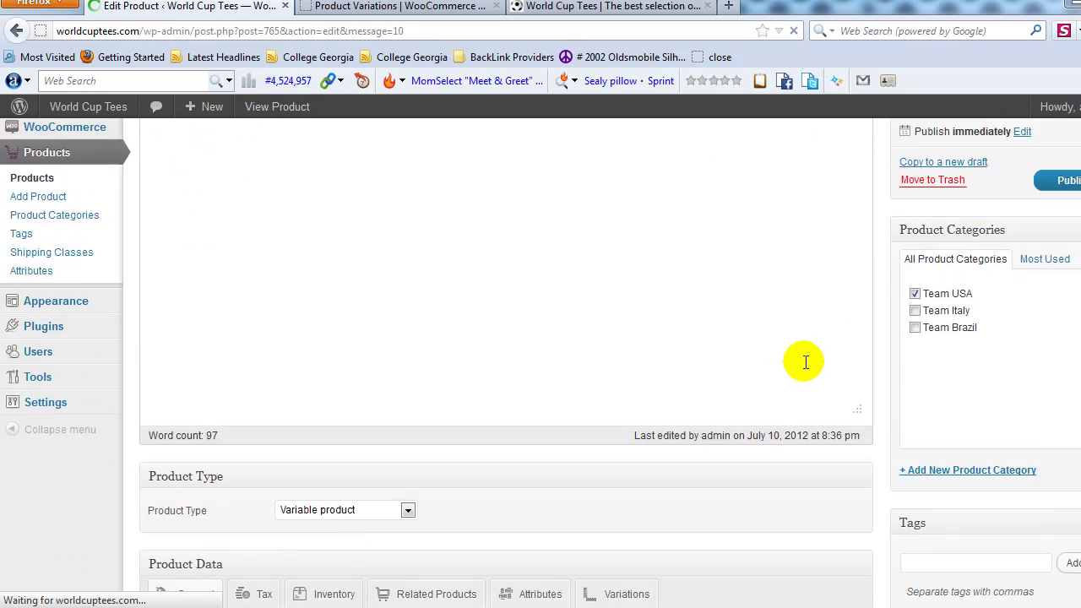
scroll(739, 370, "down", 5)
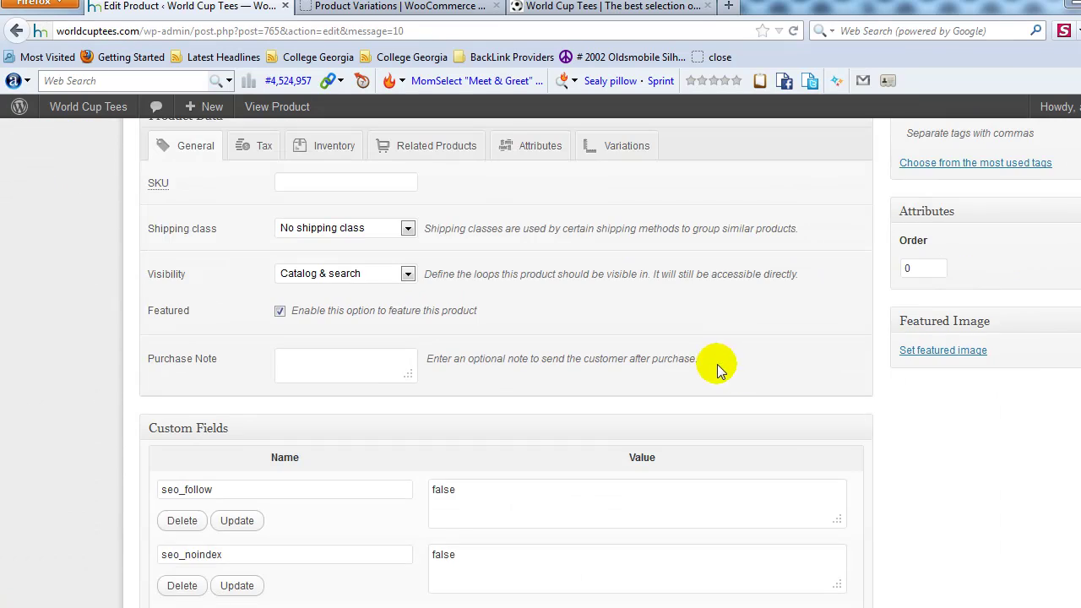
scroll(671, 338, "up", 2)
left_click(516, 242)
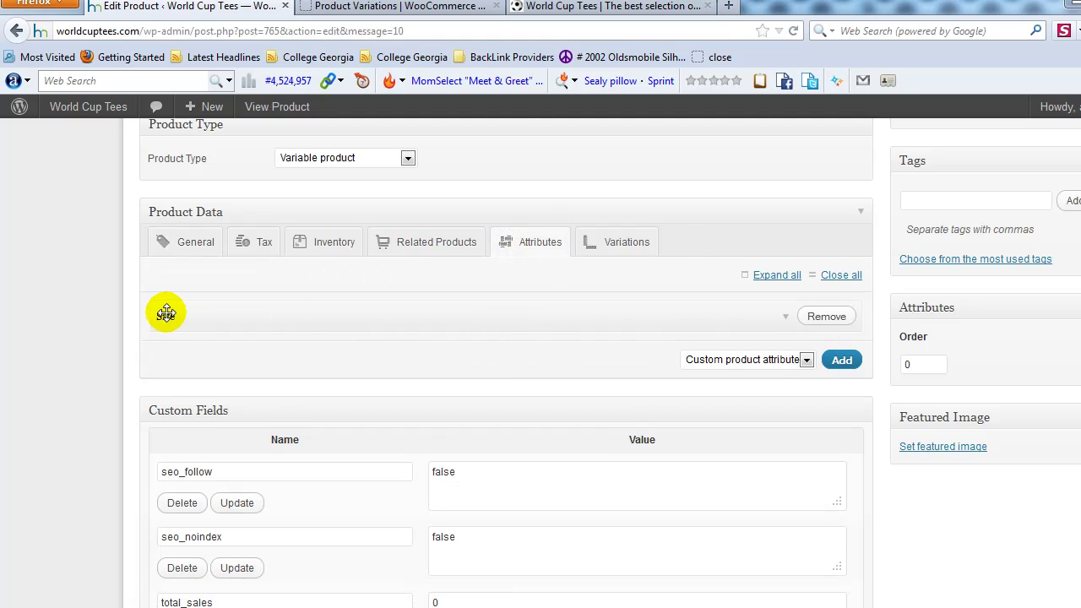
left_click(777, 316)
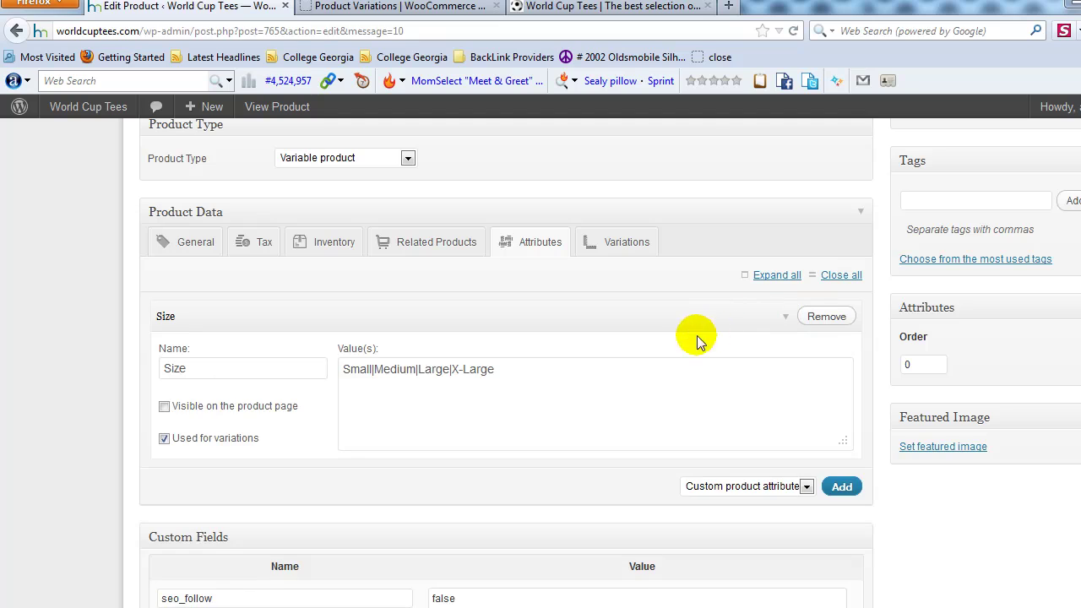
left_click(621, 248)
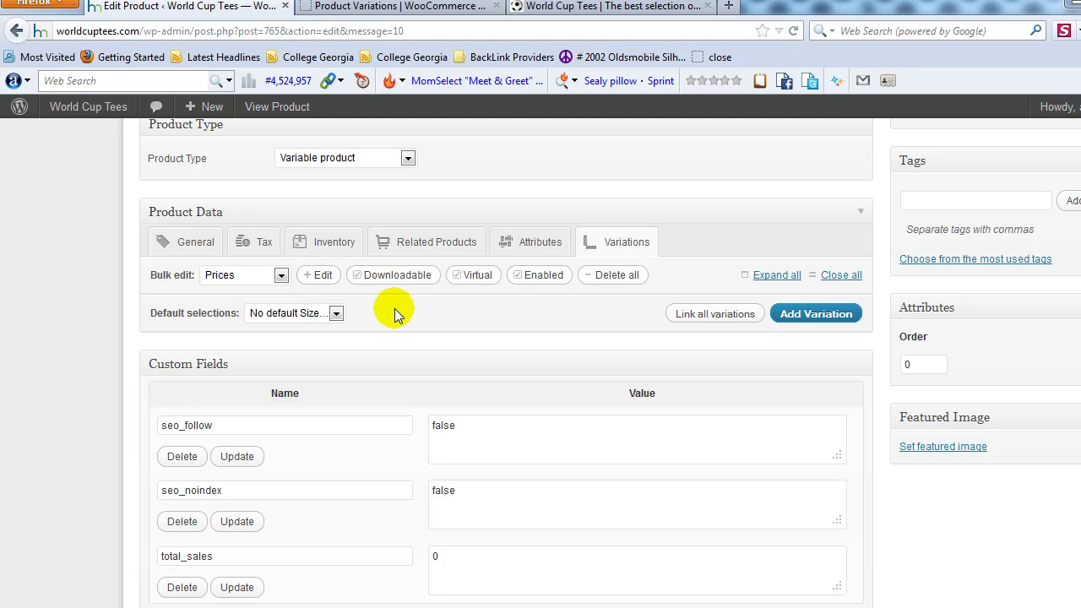
Review the available default size selections and the Size attribute's values and settings
left_click(335, 314)
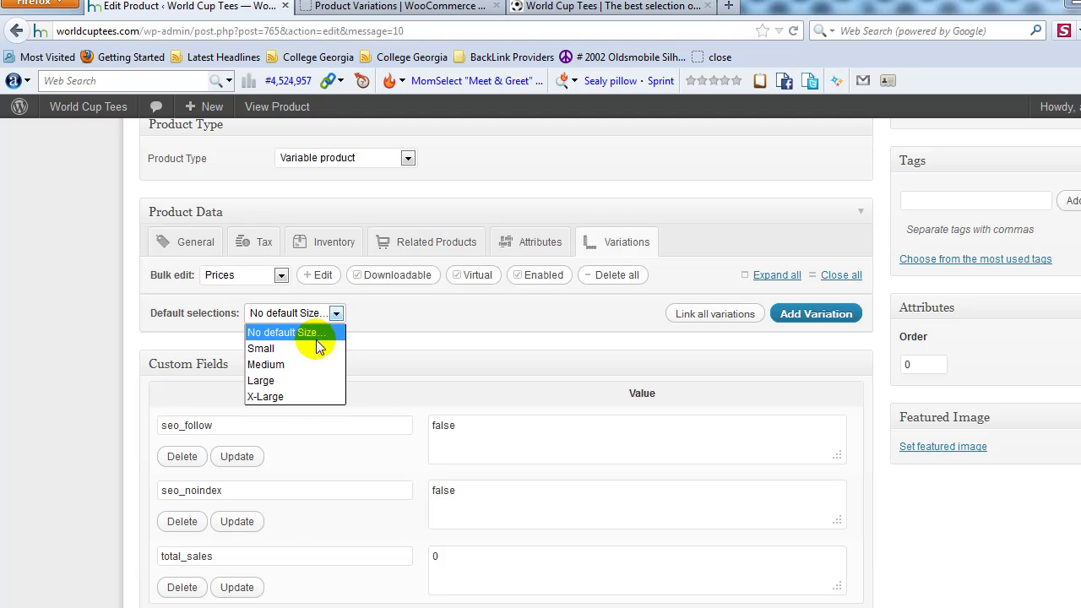
left_click(368, 317)
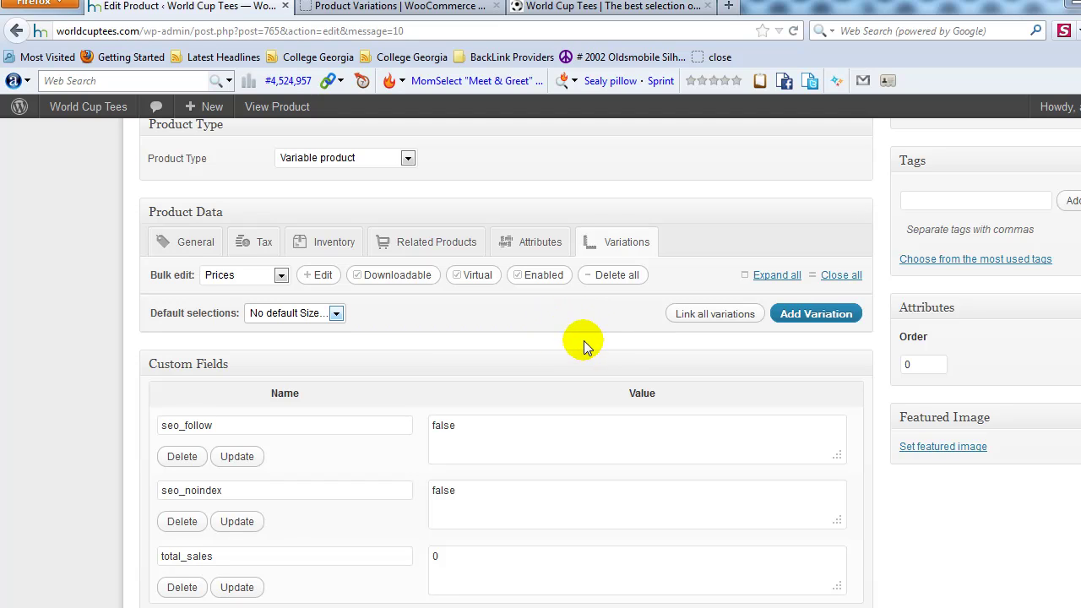
left_click(534, 246)
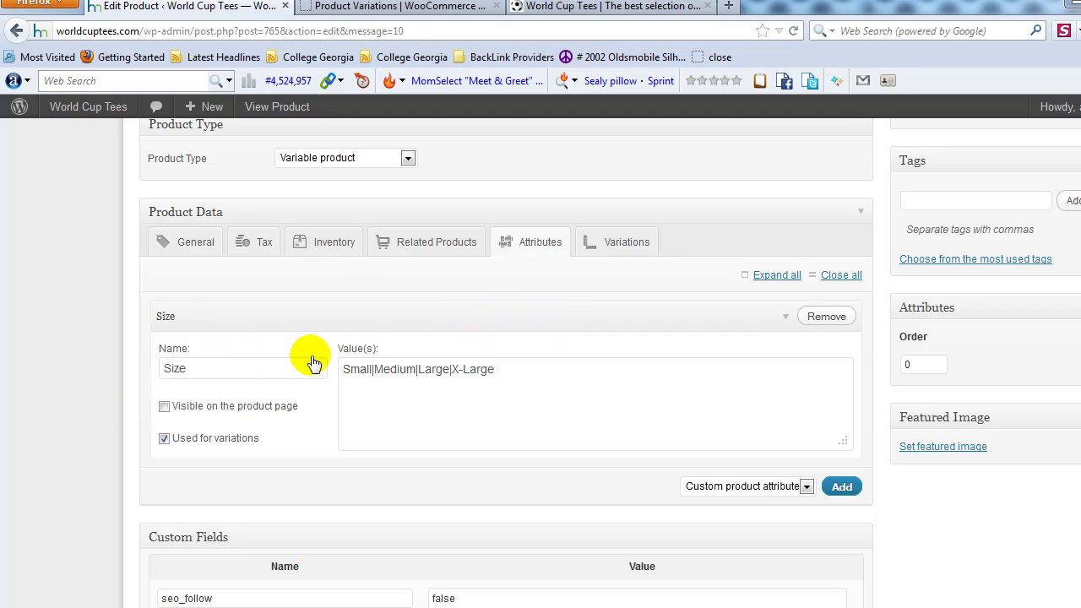
scroll(869, 364, "up", 1)
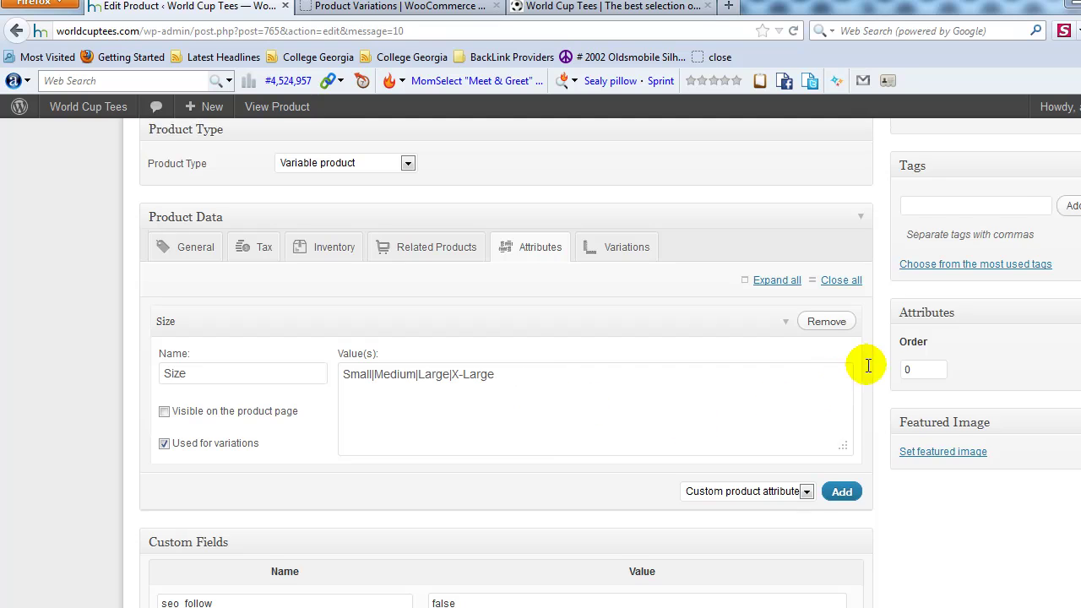
scroll(868, 365, "up", 10)
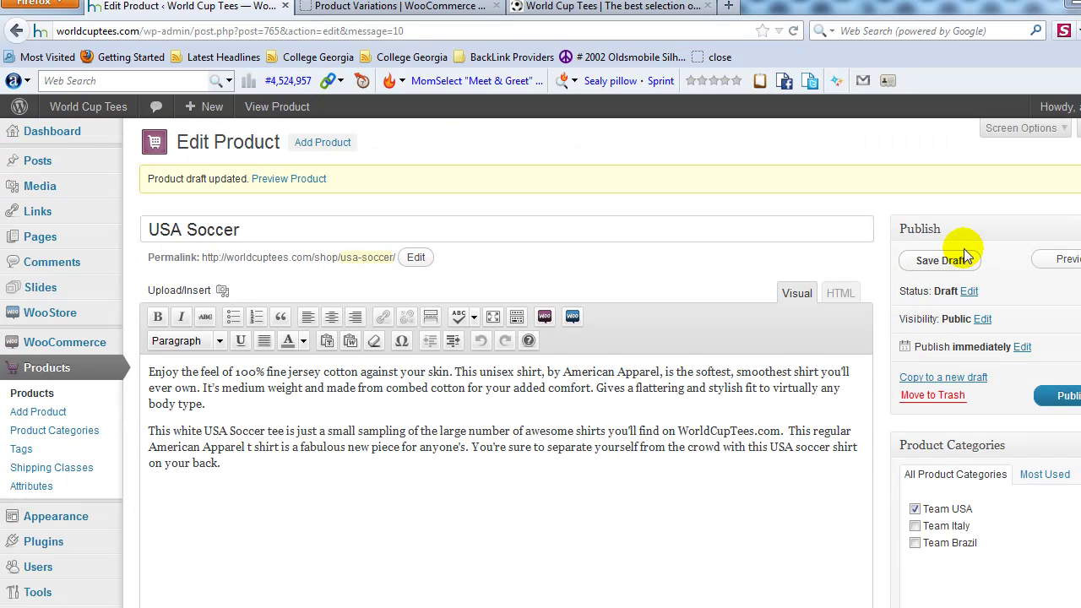
left_click(964, 254)
scroll(888, 291, "down", 10)
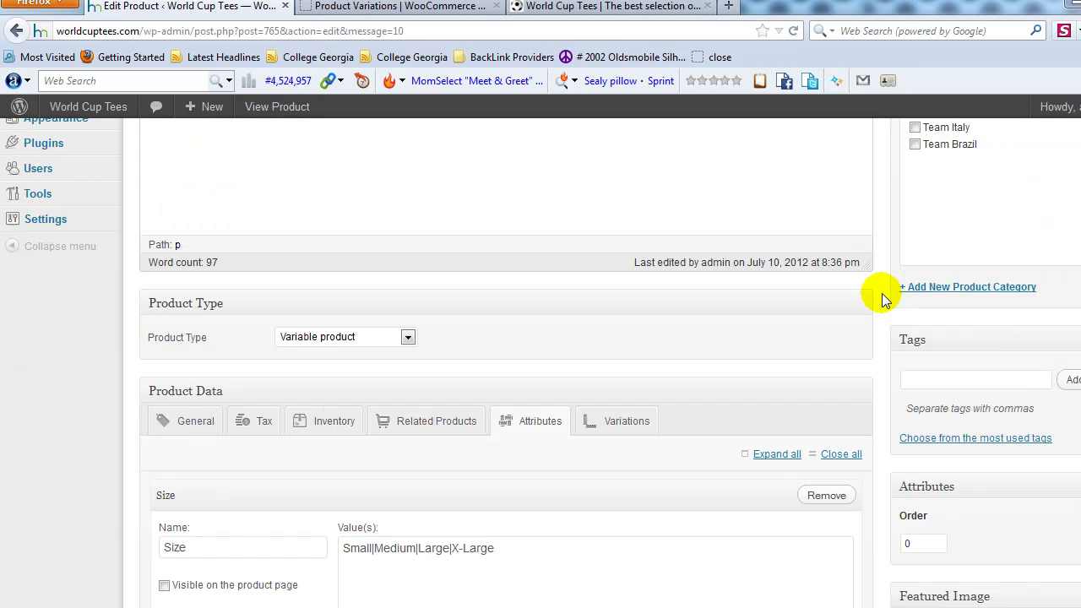
scroll(882, 300, "down", 6)
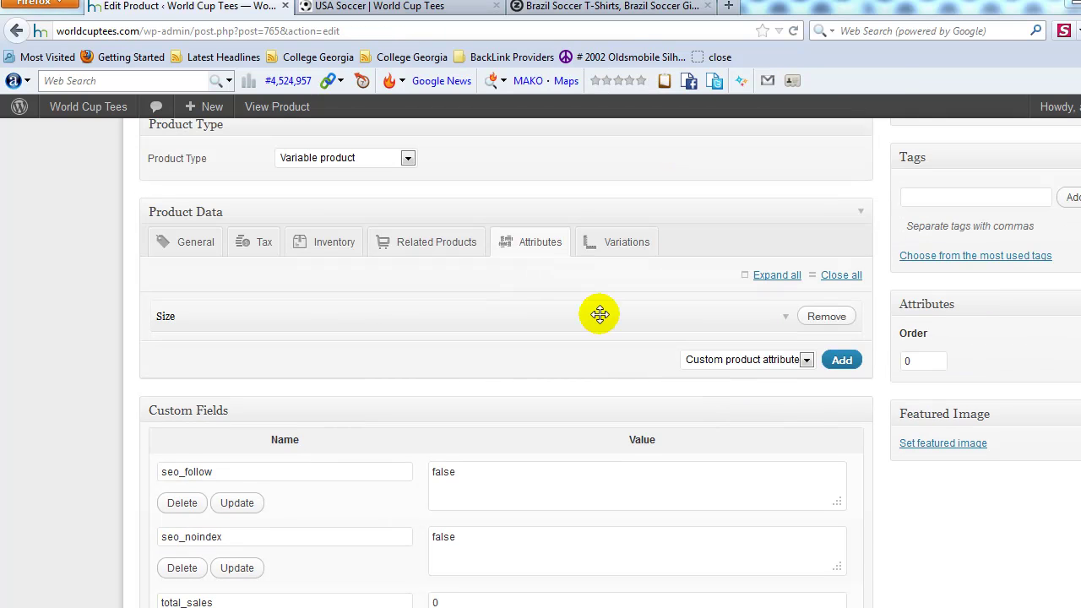
Add a product variation for the Small size with a stock quantity of 15
left_click(634, 246)
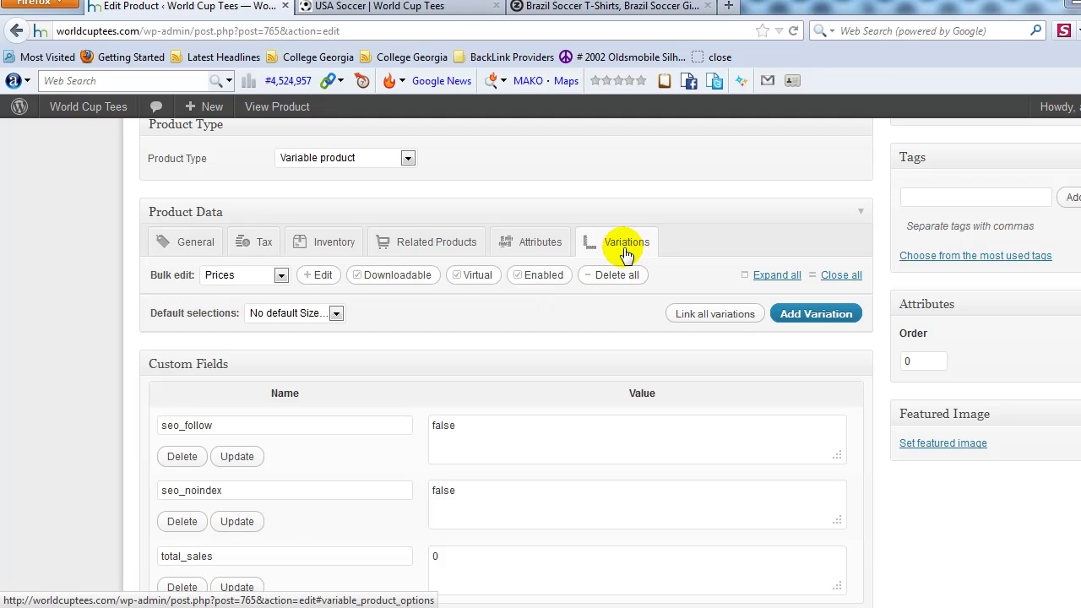
left_click(832, 316)
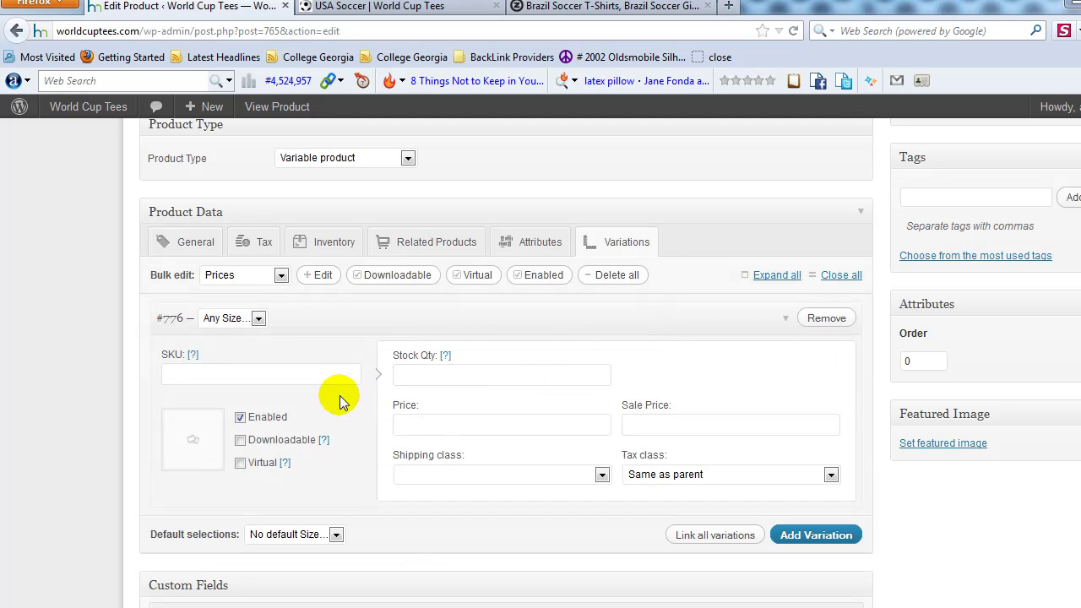
left_click(247, 325)
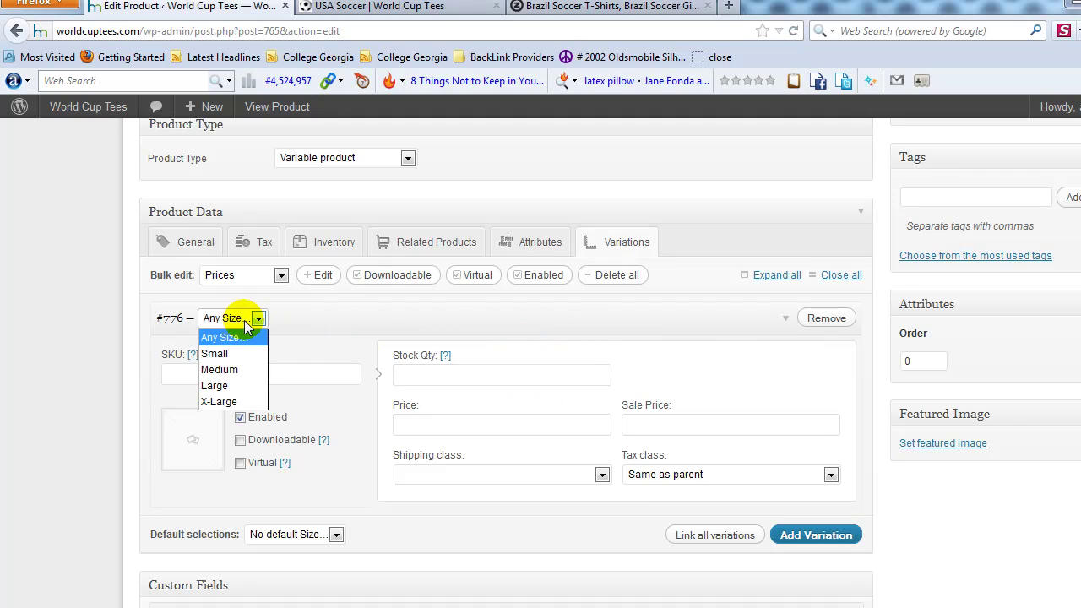
left_click(221, 353)
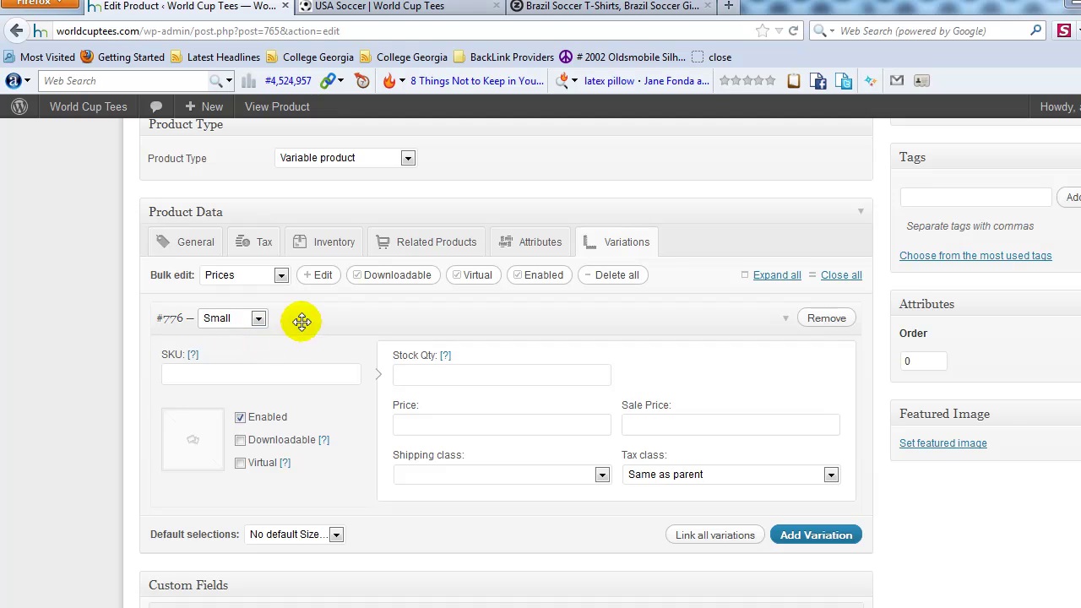
left_click(478, 376)
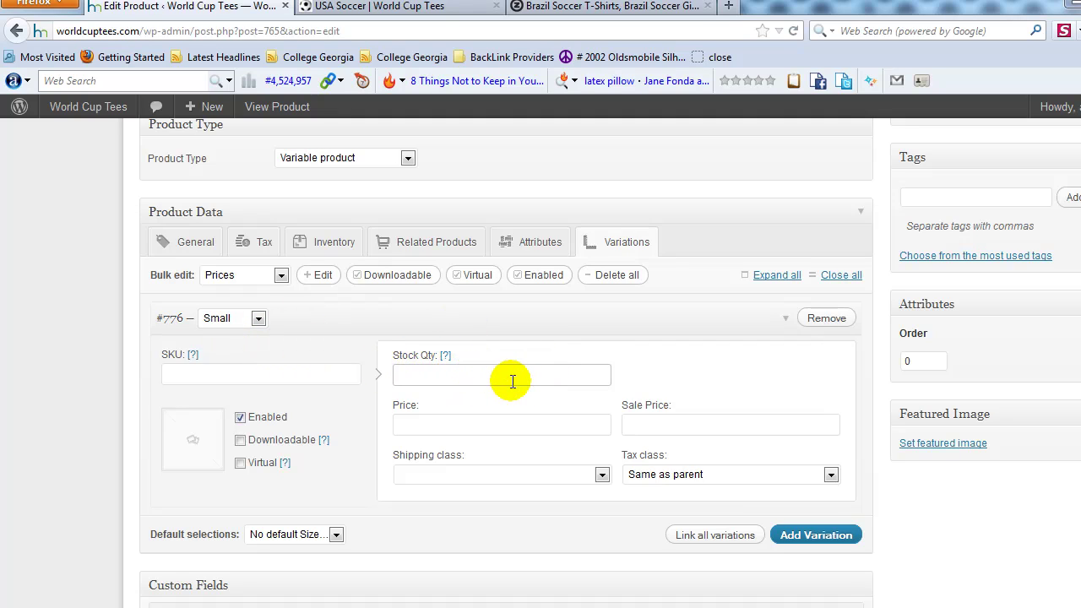
type("15")
left_click(634, 369)
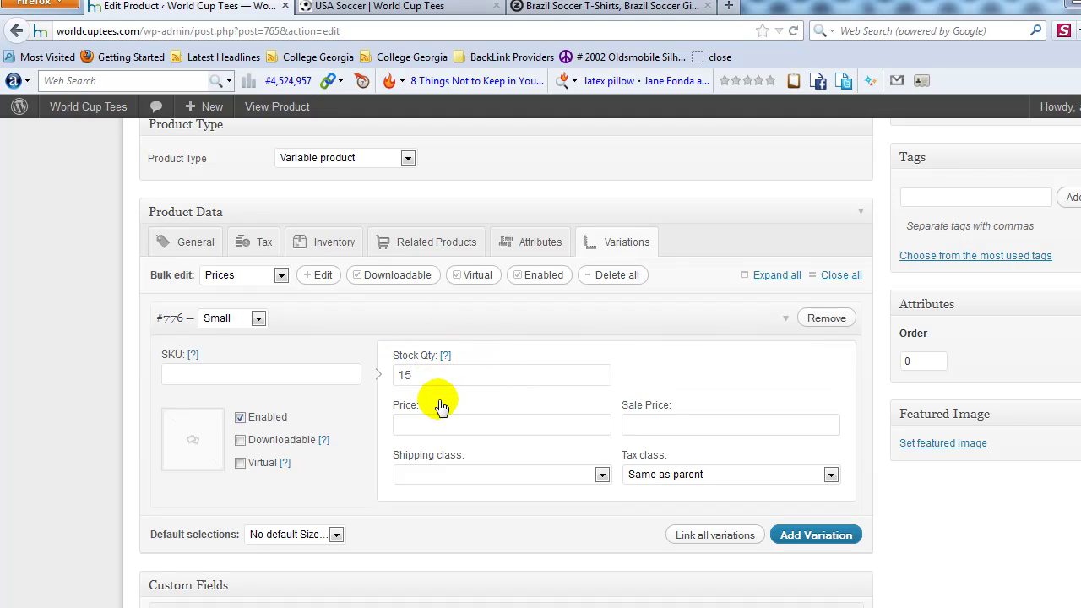
Set the Small variation's price to 19.99, leaving its shipping class and sale price empty
left_click(448, 418)
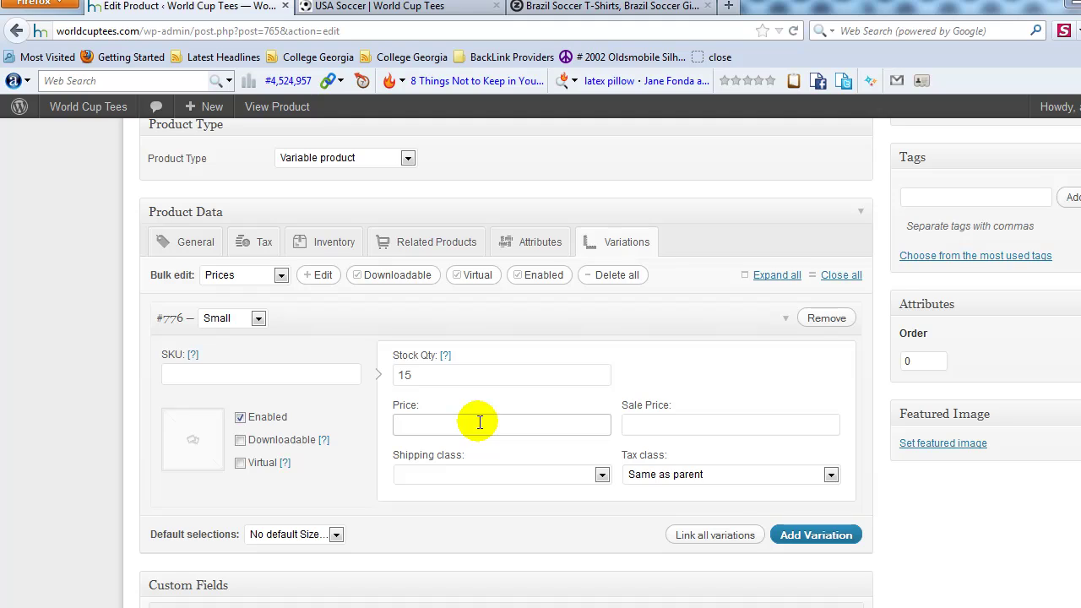
type("19")
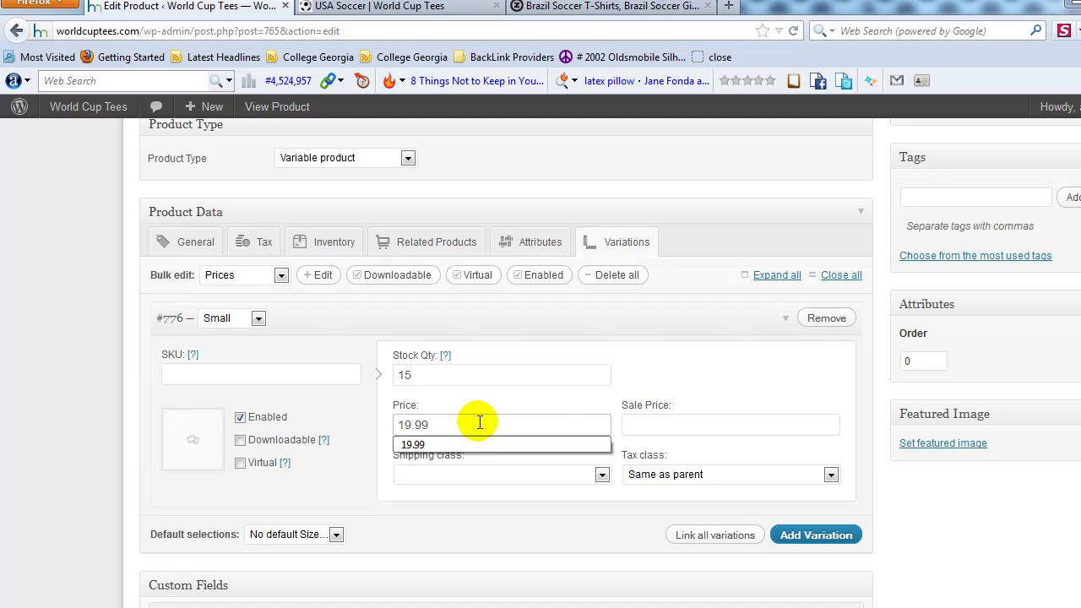
type(".99")
left_click(495, 407)
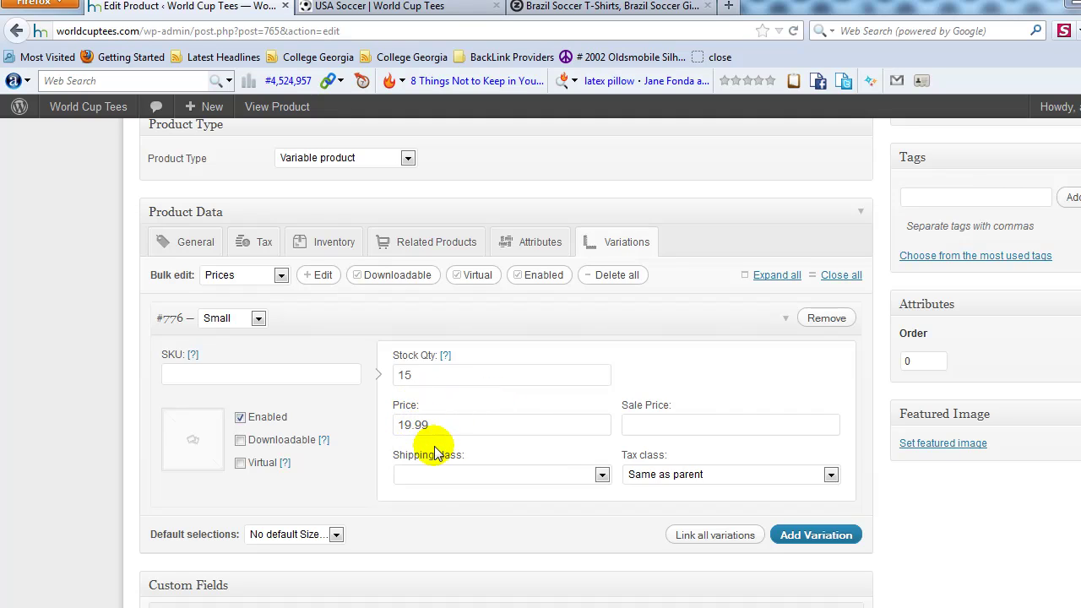
left_click(468, 474)
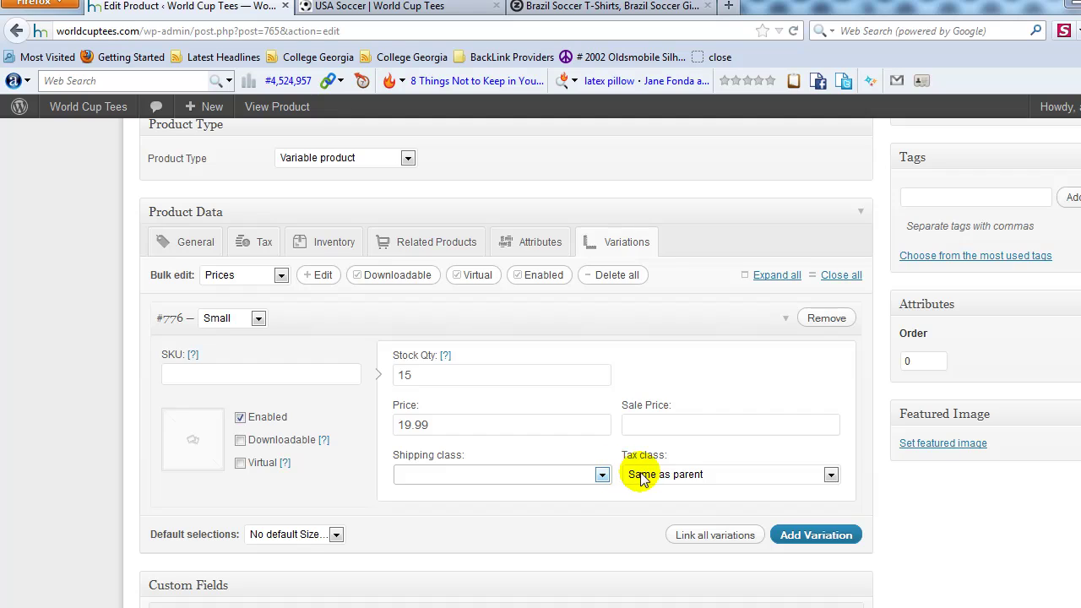
left_click(654, 425)
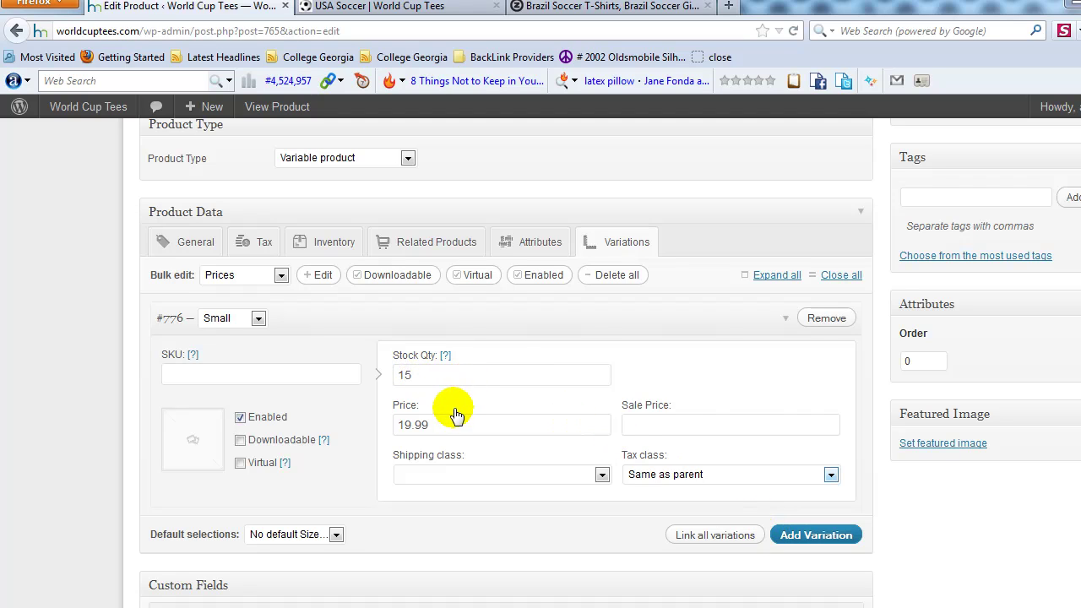
Add a variation for the Medium size with a stock quantity of 15 and a price of 19.99
left_click(848, 536)
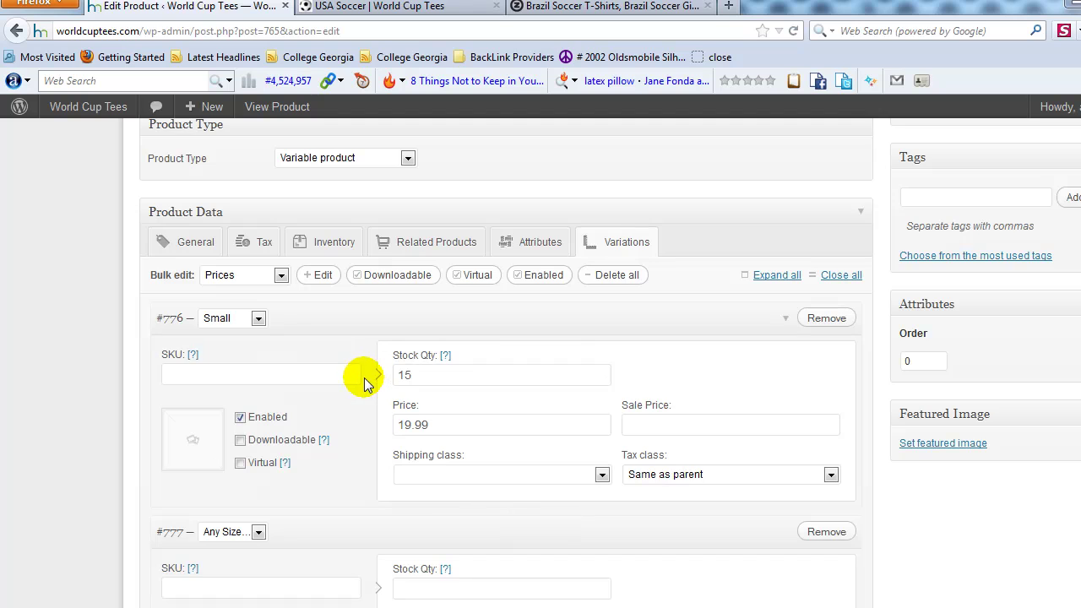
scroll(363, 384, "down", 3)
left_click(228, 339)
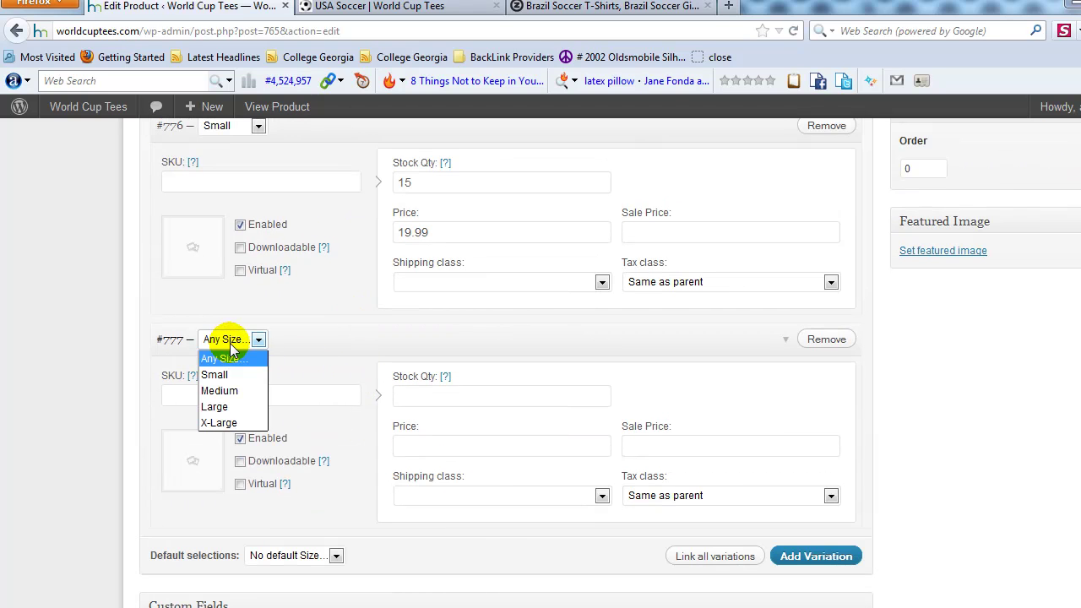
left_click(240, 391)
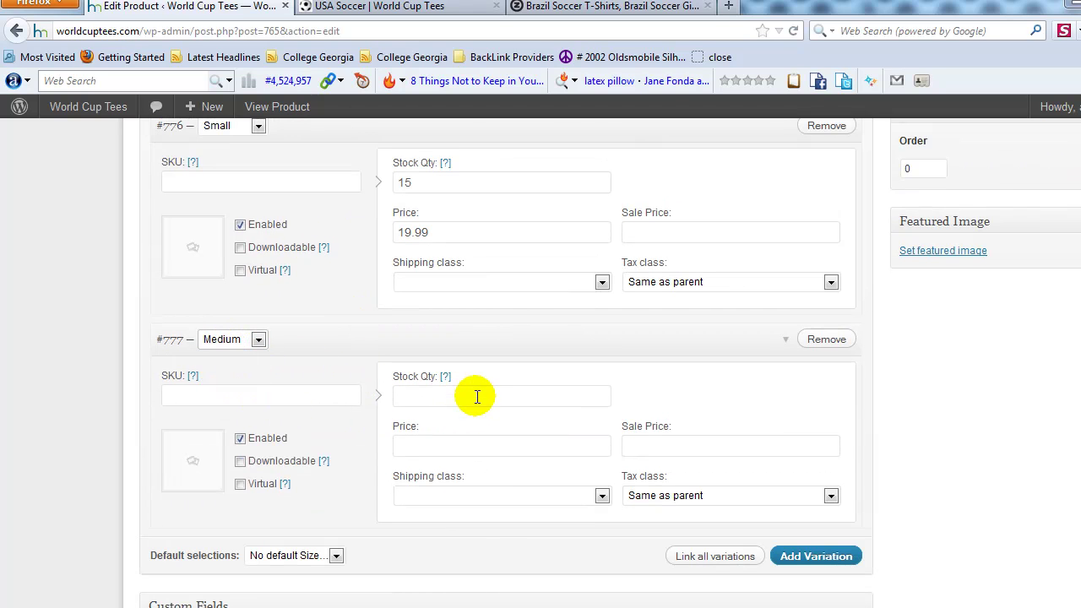
left_click(478, 397)
type("1")
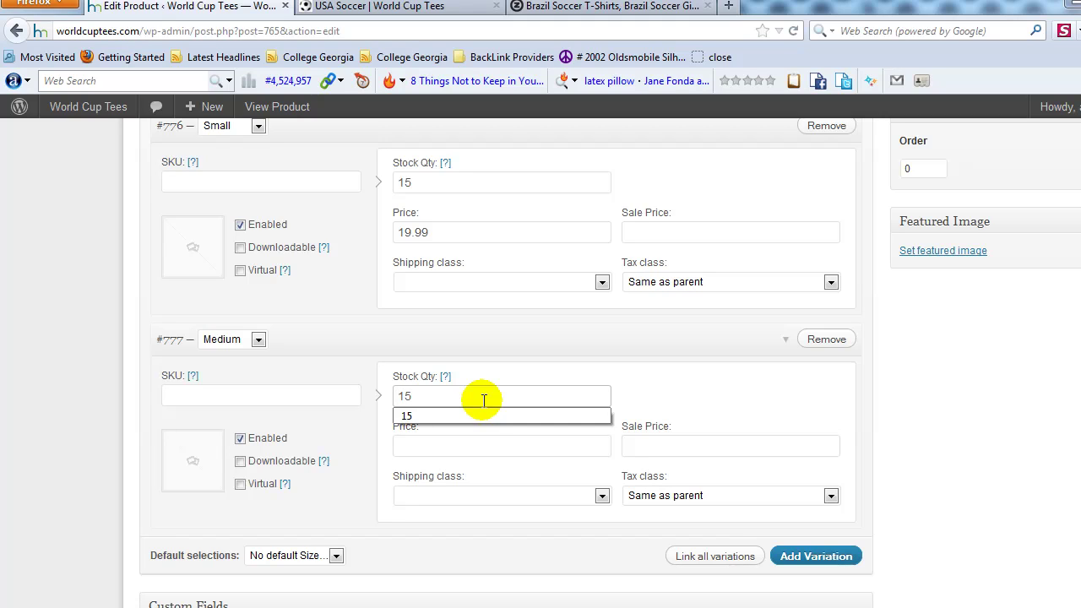
type("5")
key("Tab")
type("19")
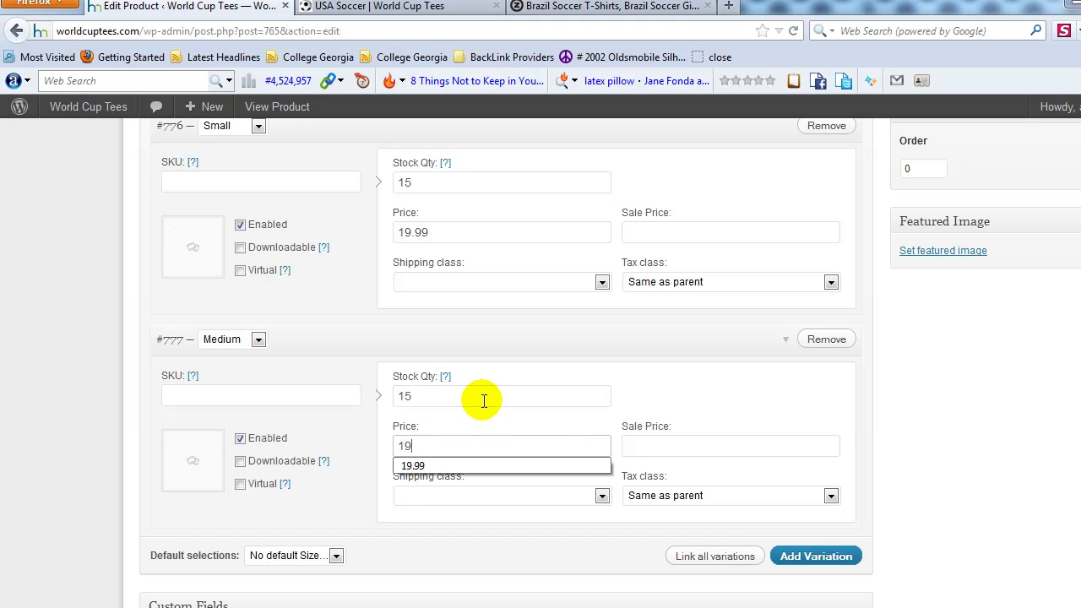
left_click(672, 399)
Add a variation for the Large size with a stock quantity of 15 and a price of 19.99
left_click(846, 559)
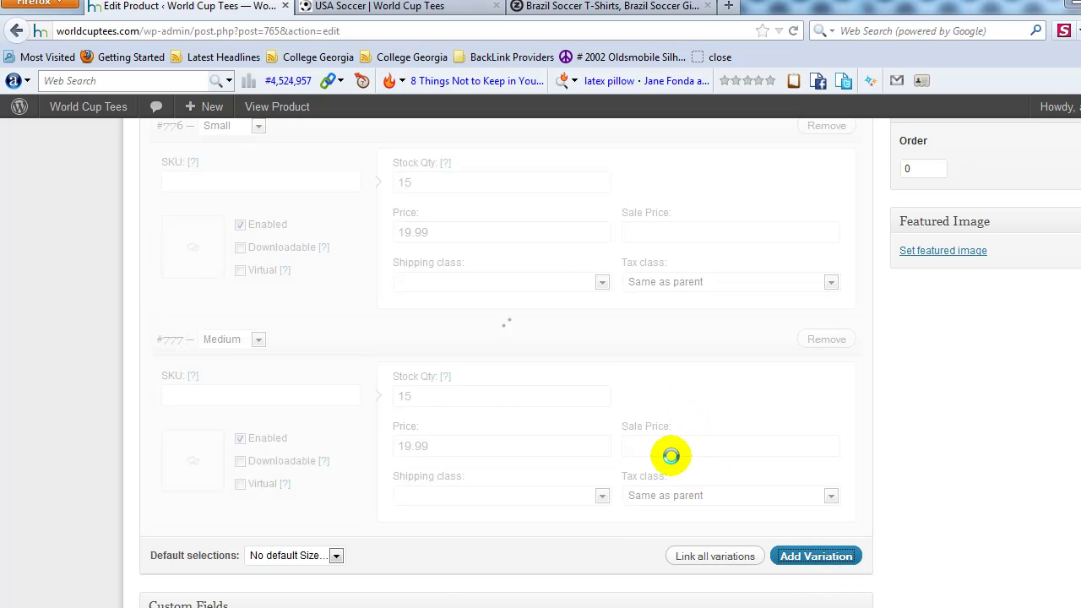
scroll(657, 449, "down", 3)
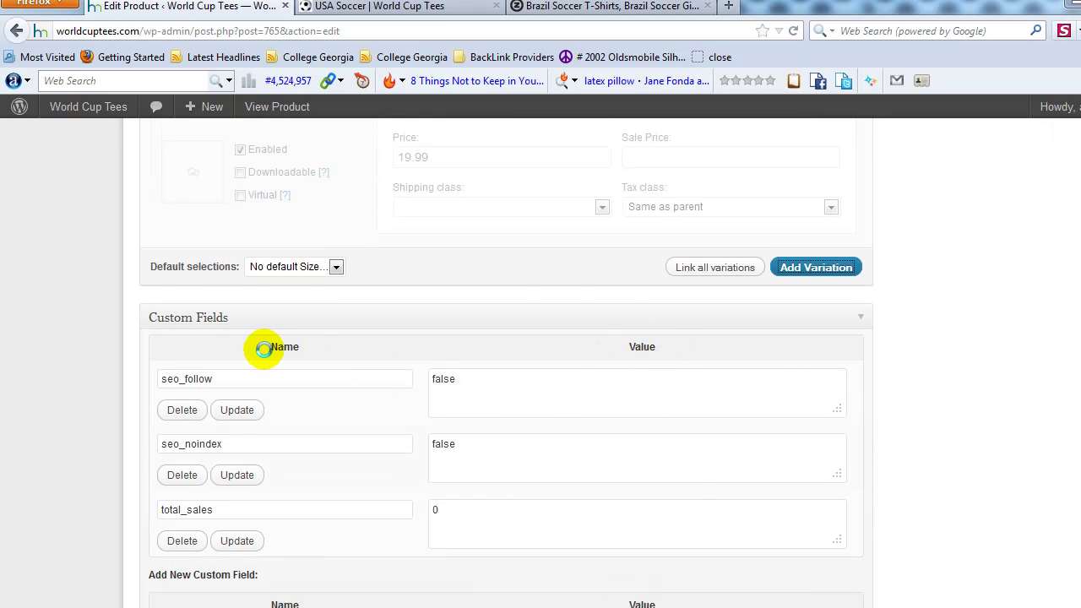
left_click(257, 266)
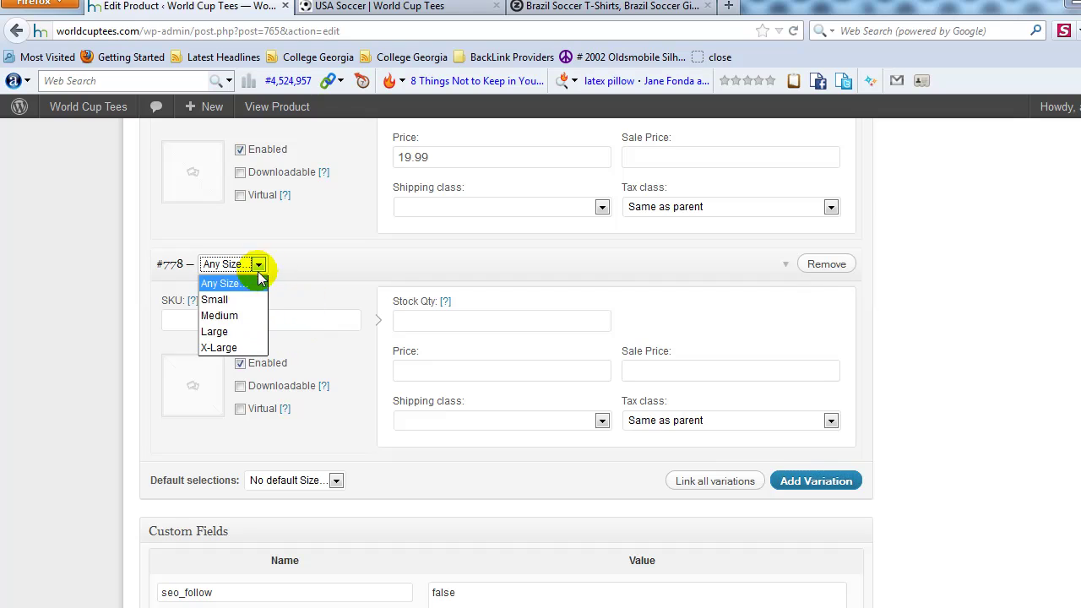
left_click(245, 332)
left_click(462, 321)
type("15")
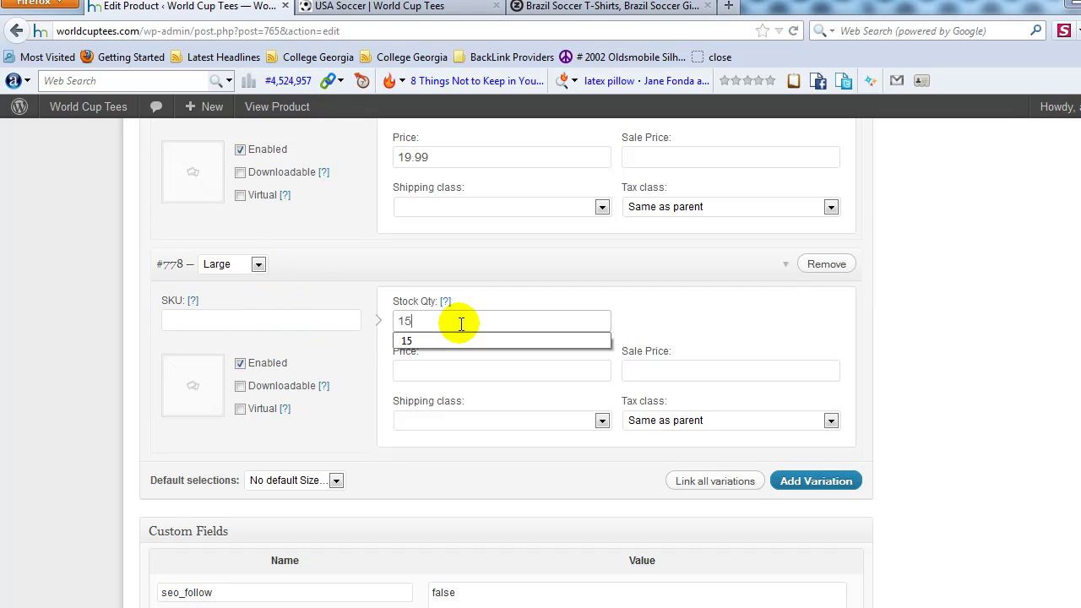
key("Tab")
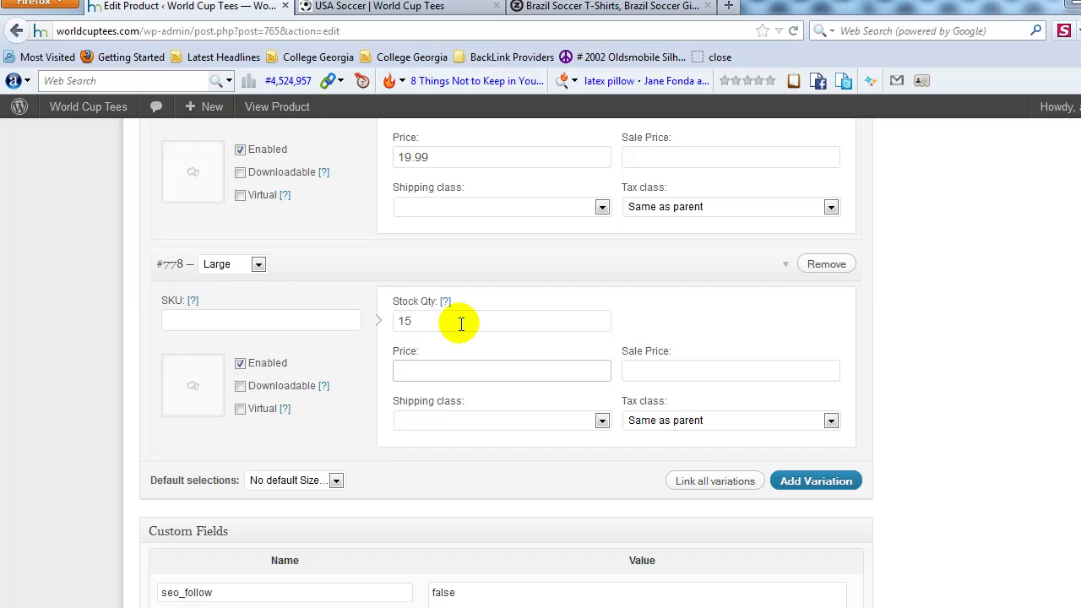
type("19.99")
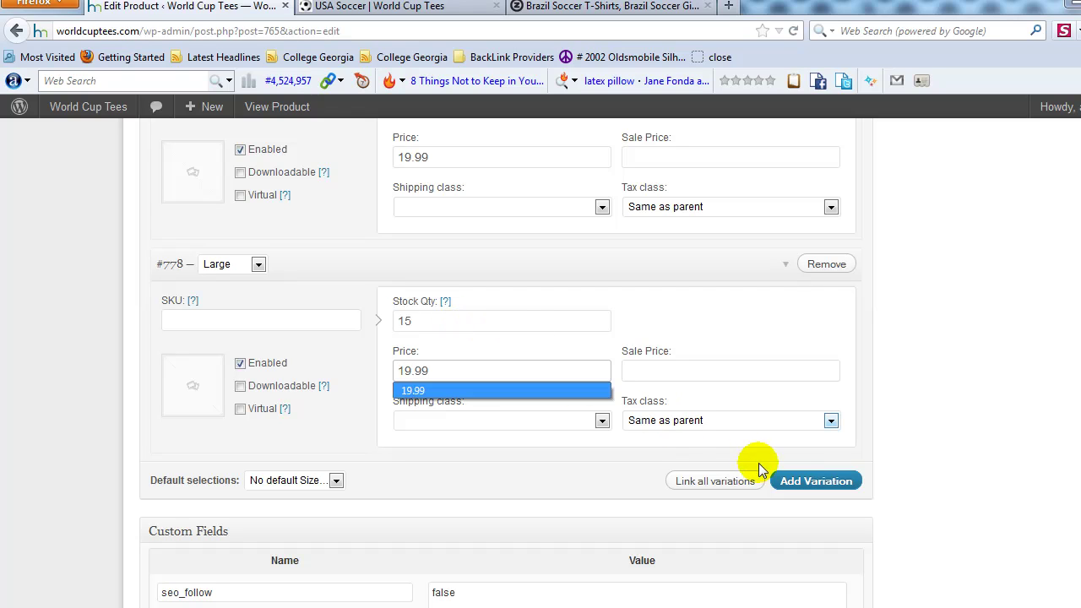
Add a variation for the X-Large size with a stock quantity of 15 and a price of 19.99
left_click(800, 483)
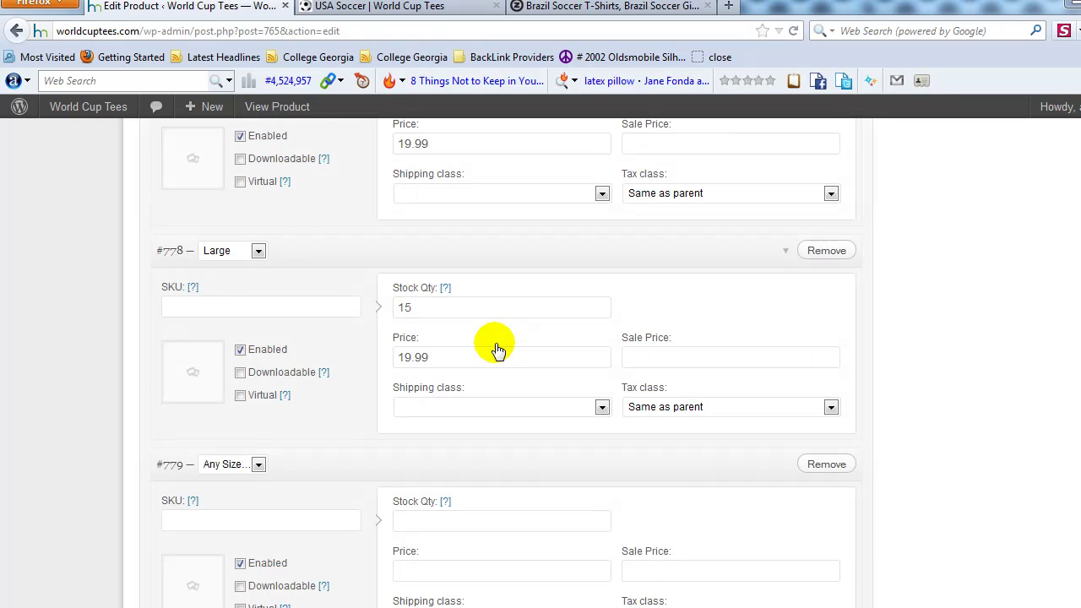
scroll(495, 346, "down", 5)
left_click(254, 189)
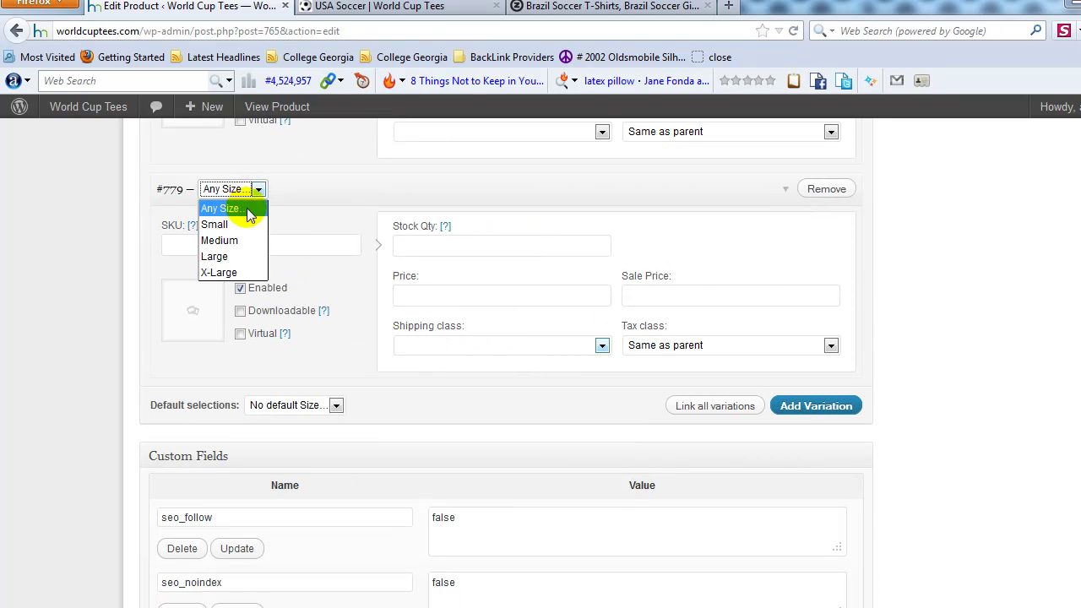
left_click(253, 272)
left_click(487, 249)
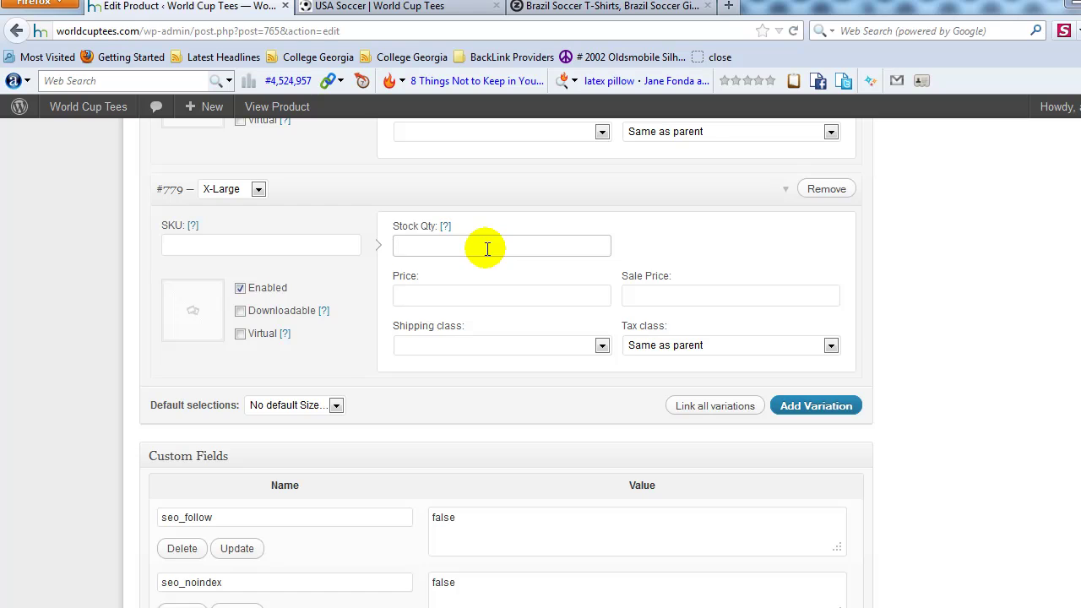
type("15")
left_click(556, 292)
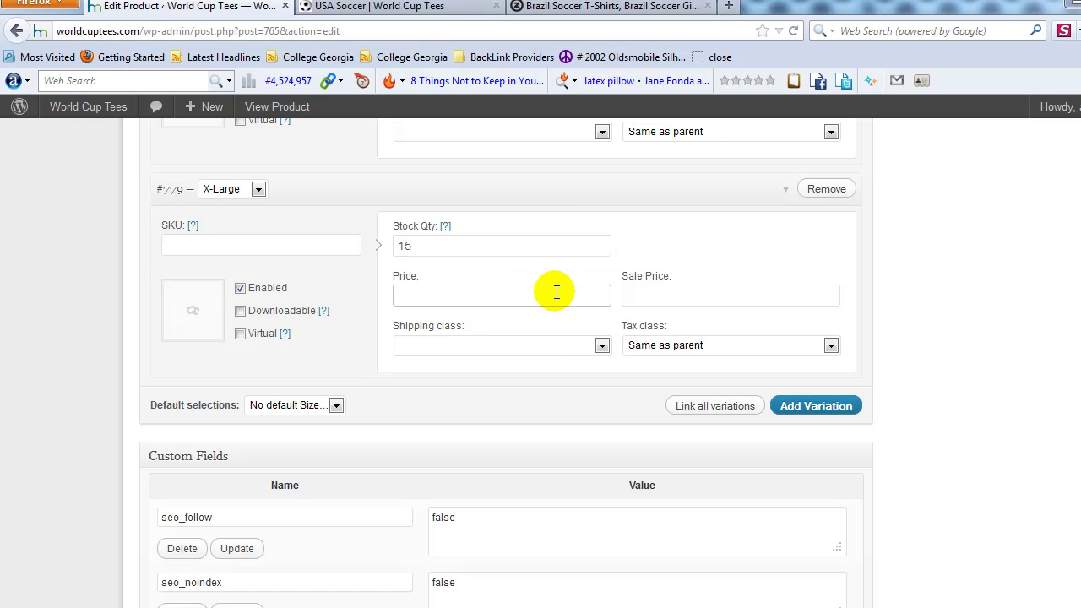
type("19.99")
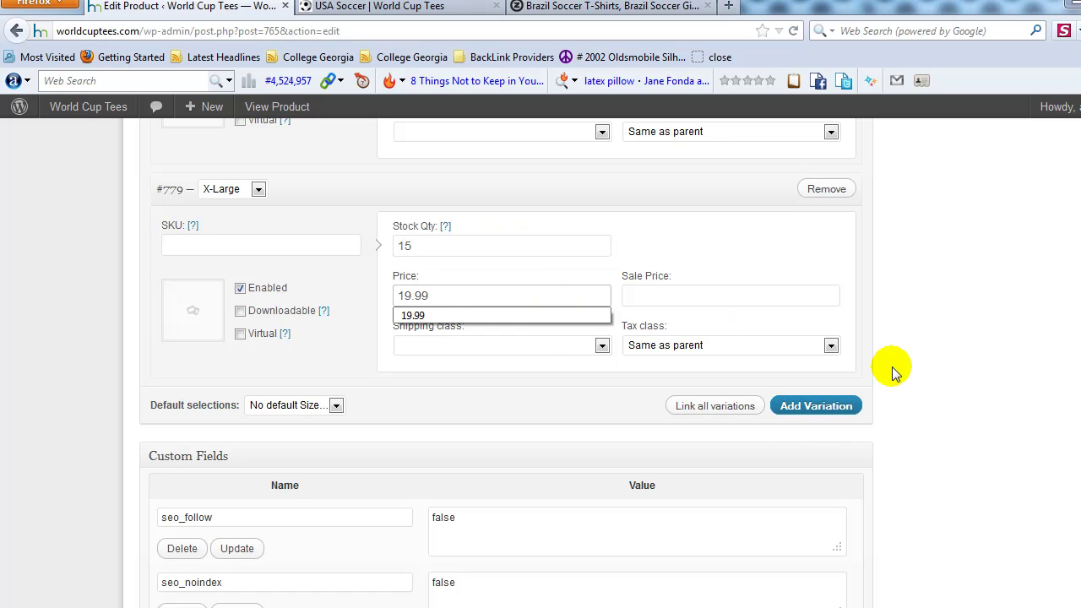
left_click(959, 331)
scroll(646, 289, "up", 2)
scroll(646, 290, "up", 2)
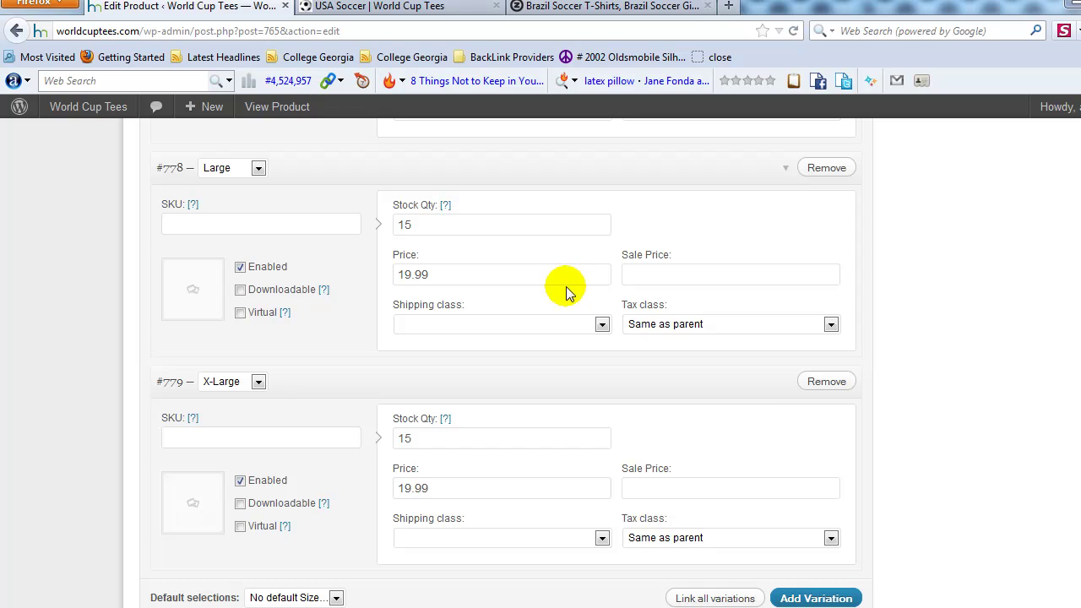
Review the product's attributes and size variations, and update the product to save them
scroll(547, 359, "up", 15)
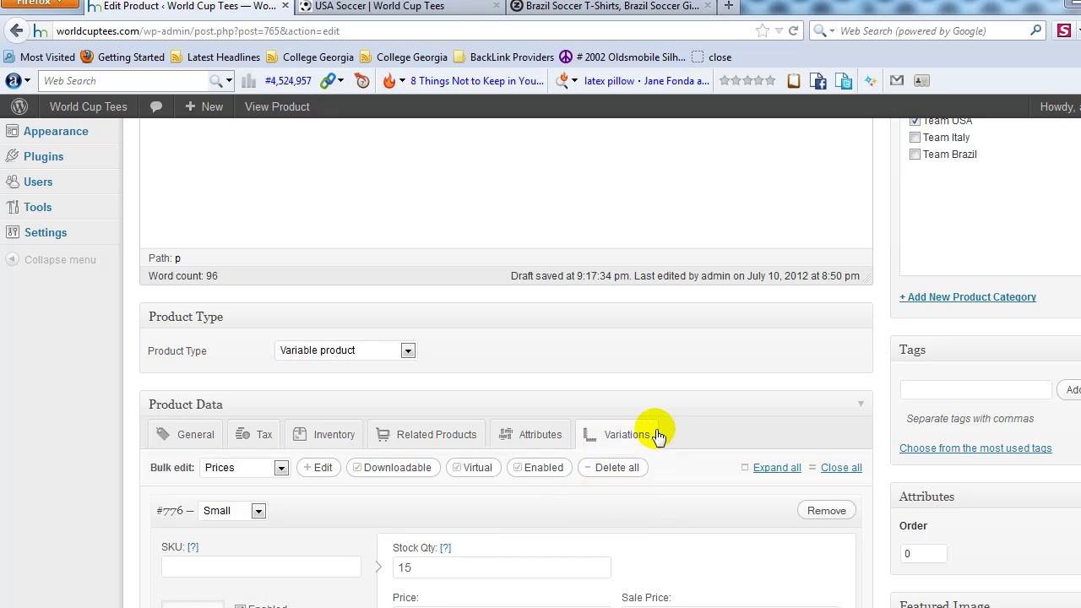
left_click(545, 438)
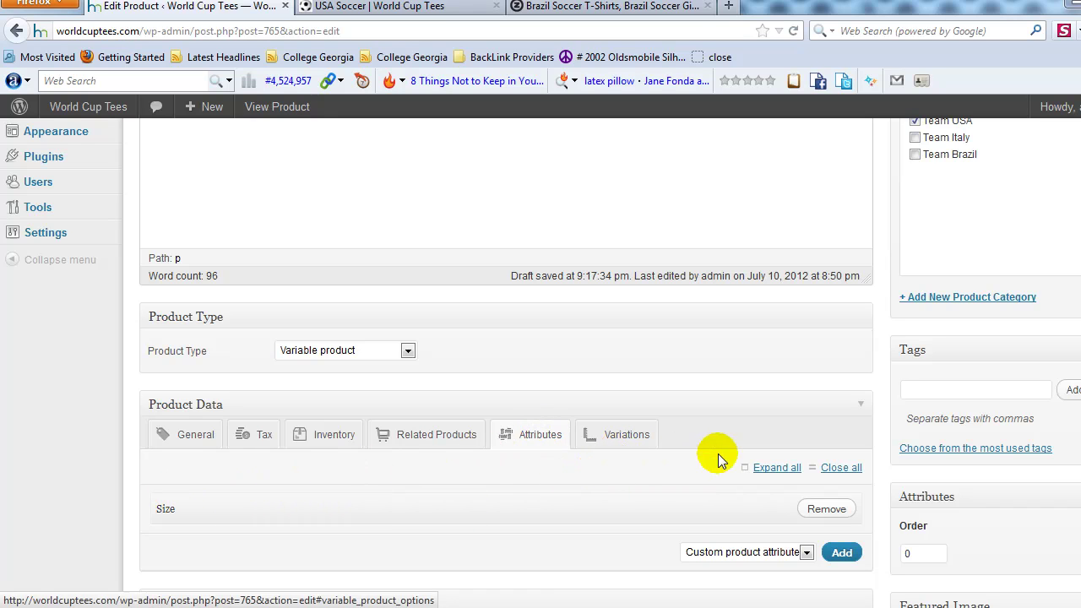
scroll(760, 456, "up", 4)
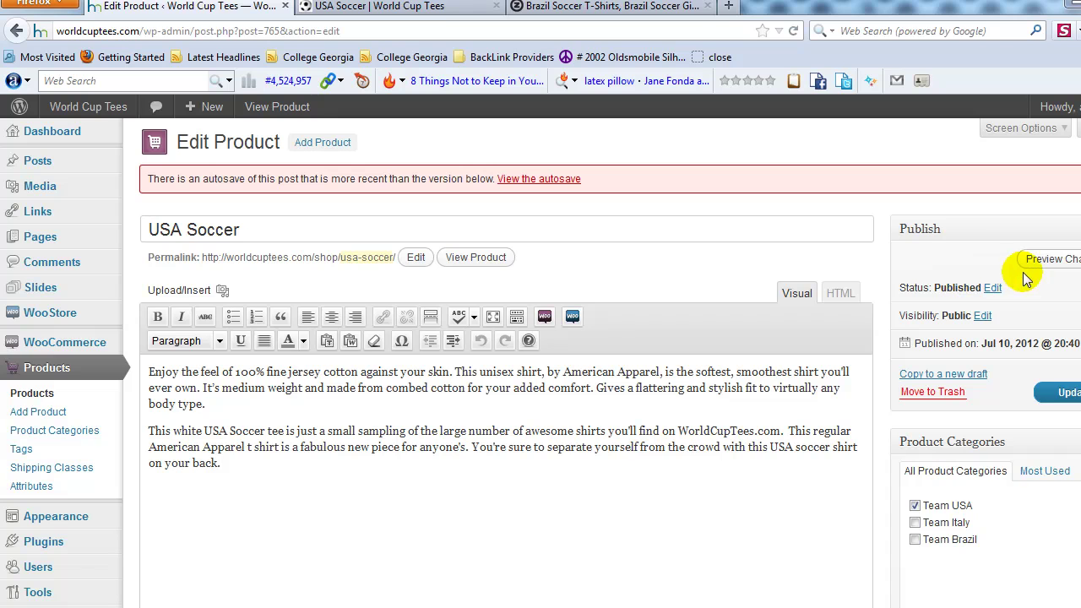
scroll(896, 346, "down", 10)
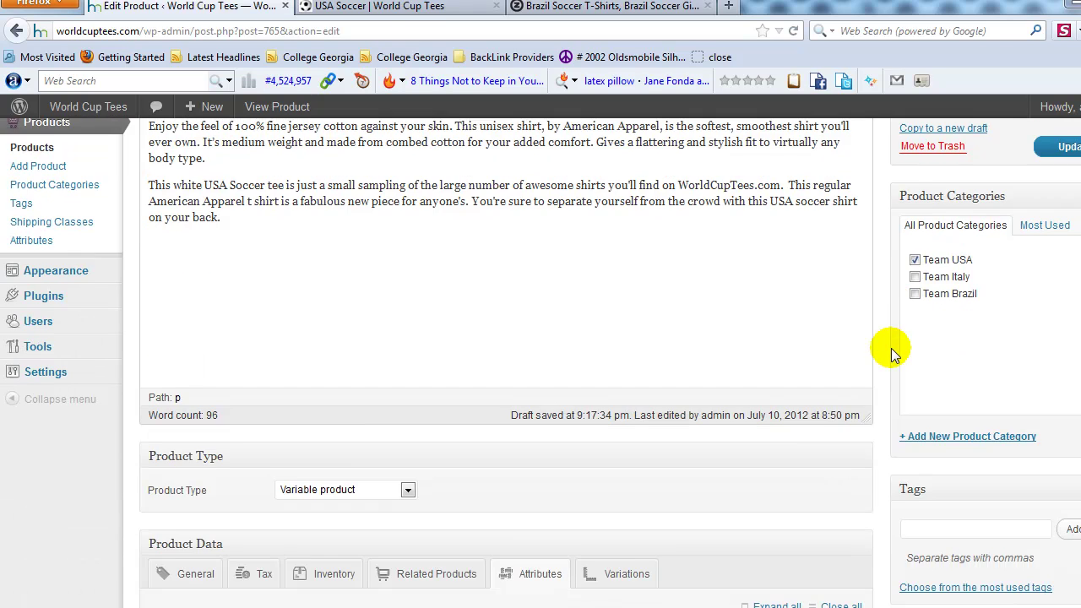
scroll(888, 351, "up", 4)
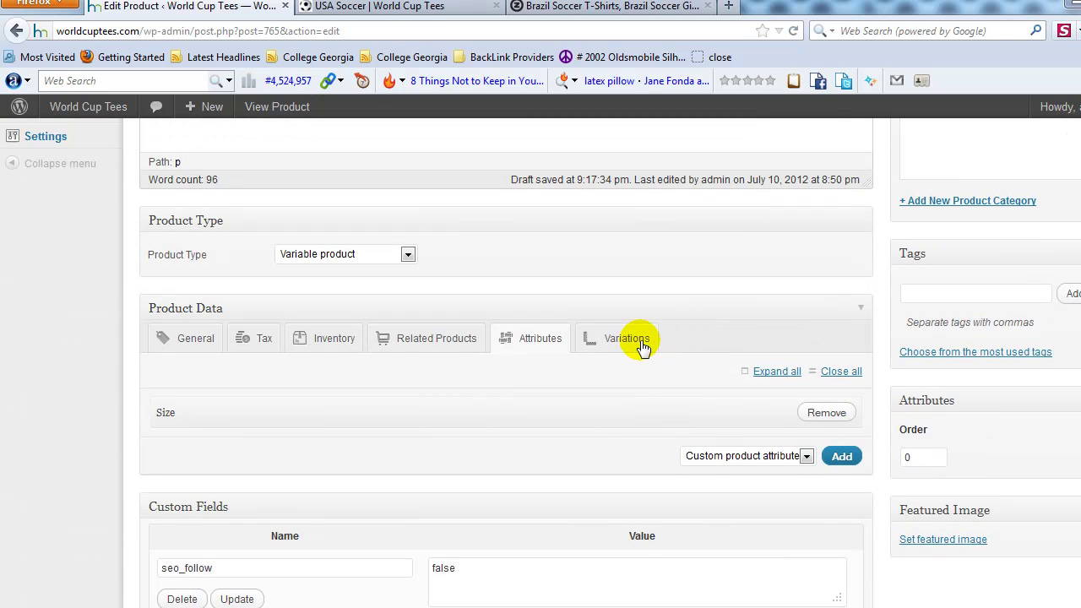
left_click(642, 346)
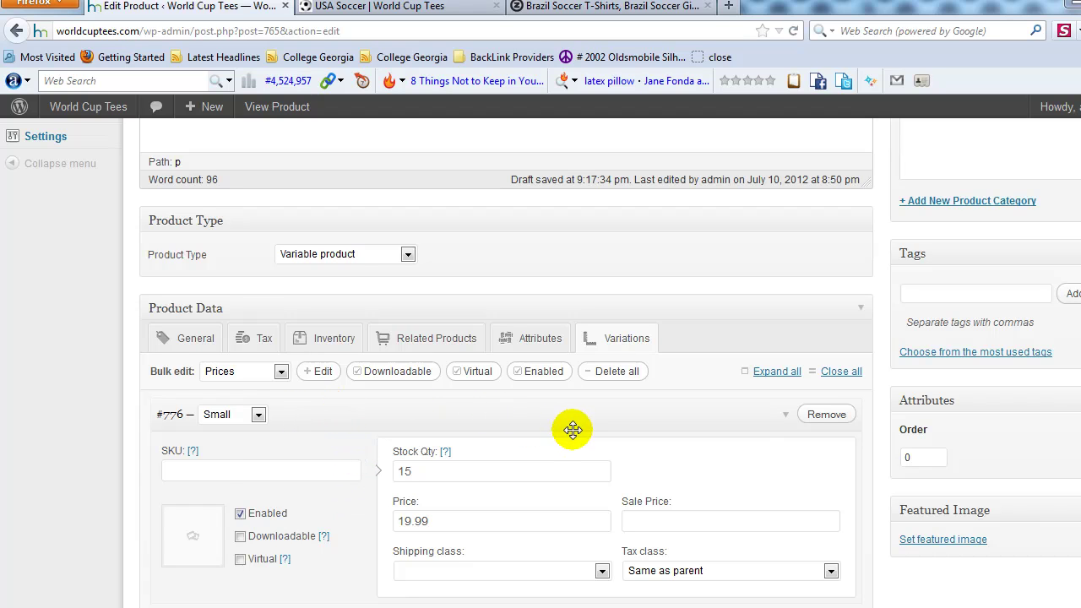
scroll(572, 428, "up", 5)
left_click(1064, 390)
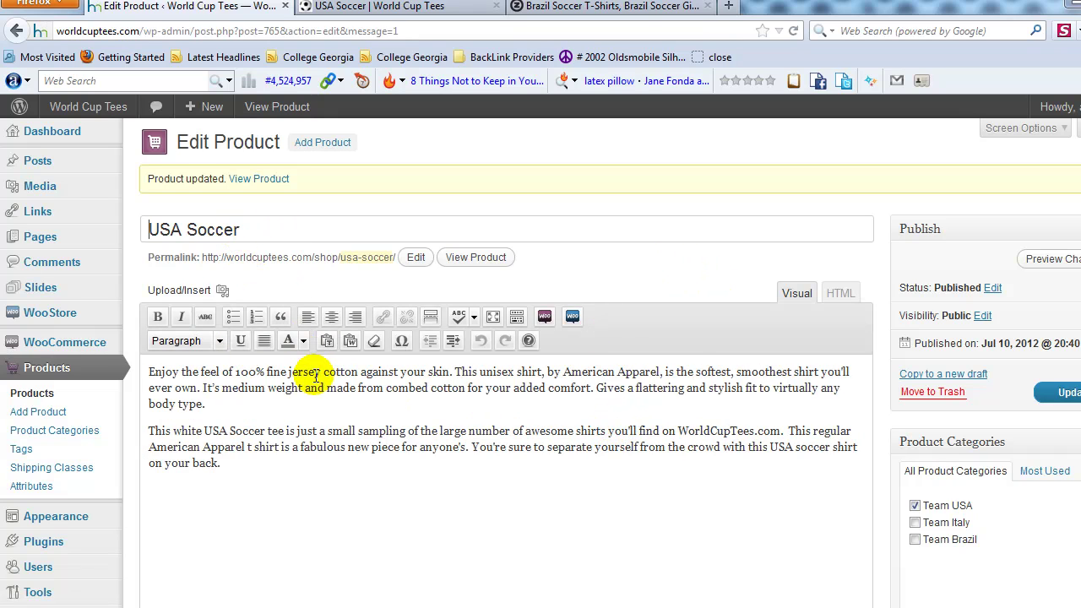
Look over the saved product's general data, custom fields, short description and review settings
scroll(501, 409, "down", 1)
scroll(526, 405, "down", 4)
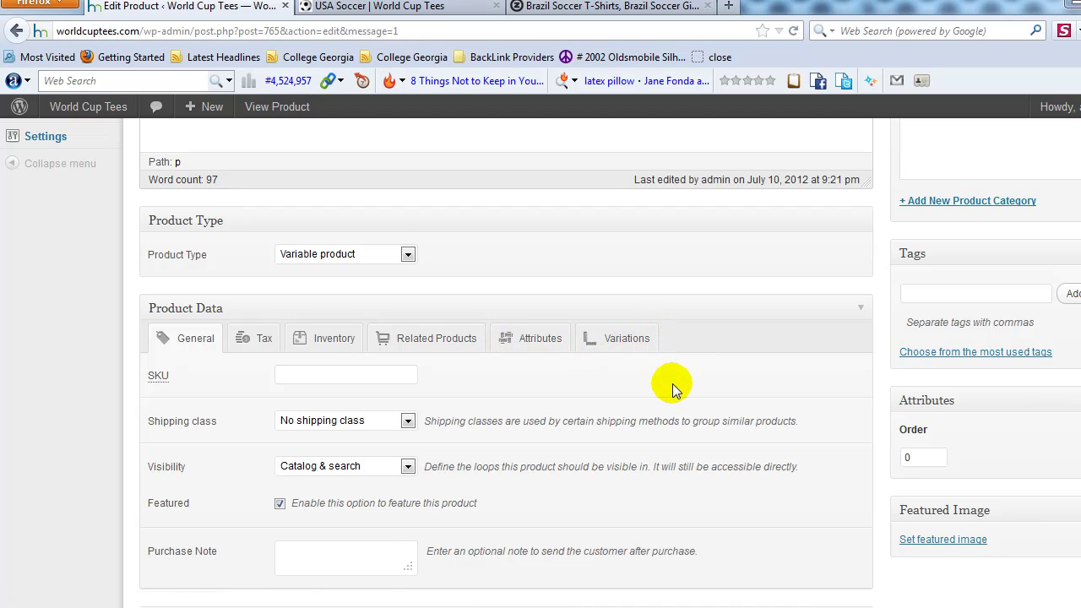
scroll(671, 384, "down", 4)
scroll(676, 382, "down", 10)
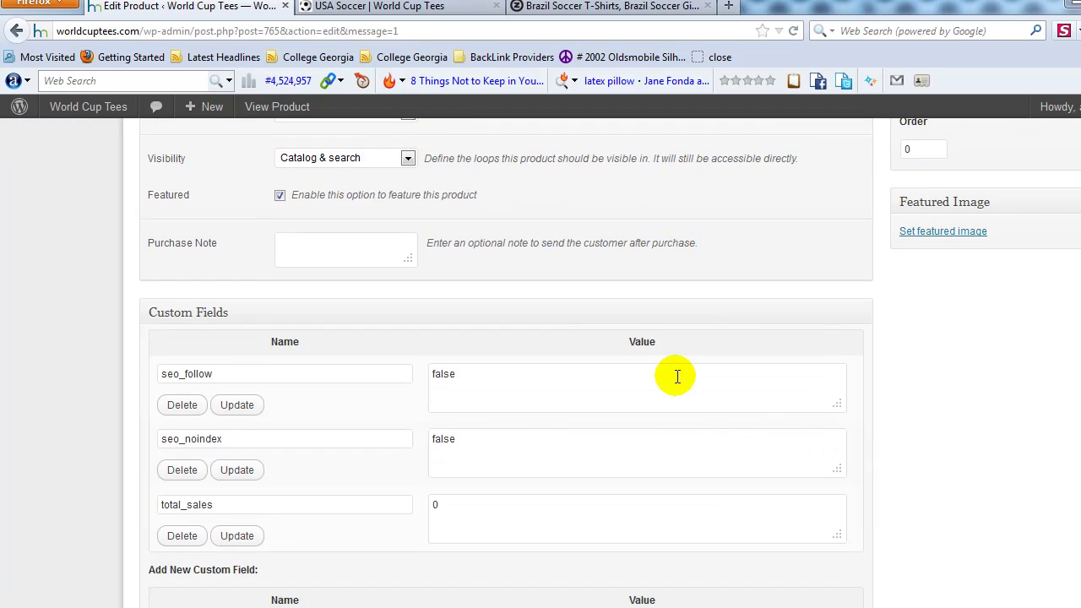
scroll(663, 401, "down", 2)
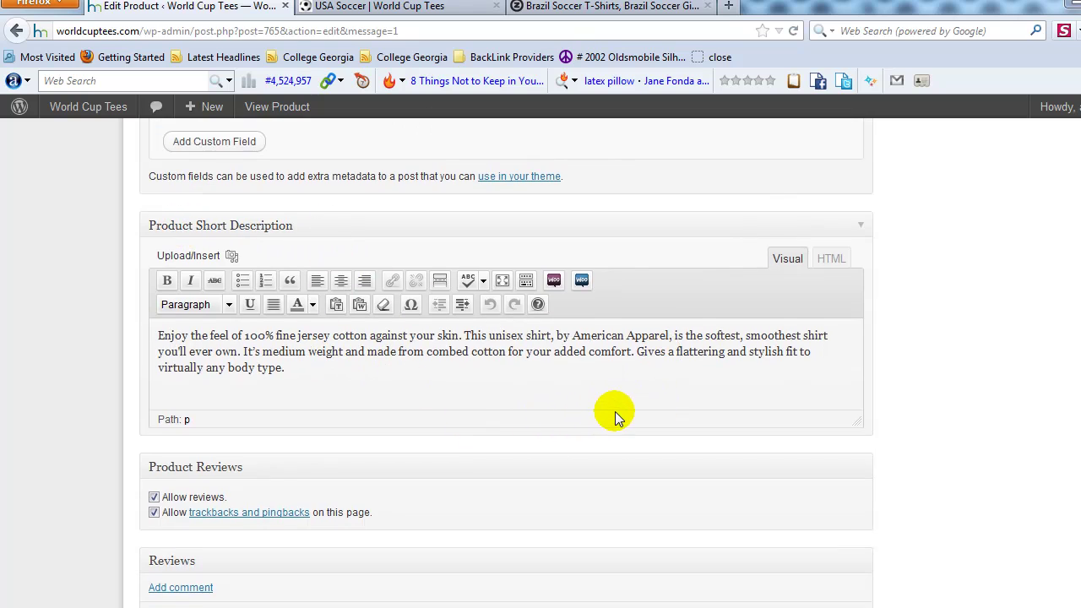
scroll(615, 411, "up", 3)
scroll(623, 415, "up", 3)
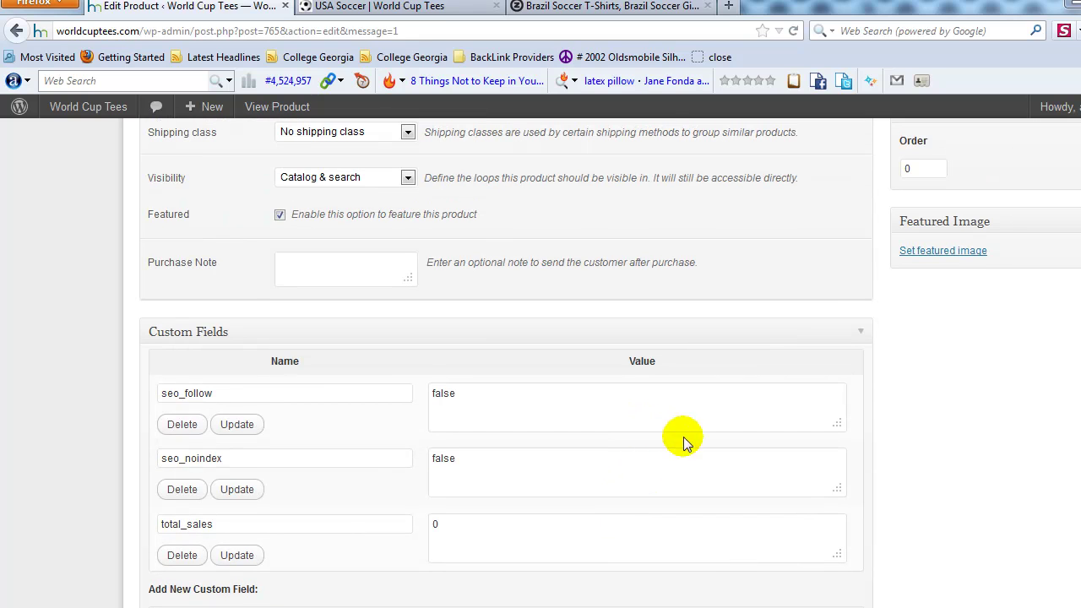
Upload the "usa soccer 1" picture from the Product Images folder for the product's featured image
scroll(996, 492, "up", 2)
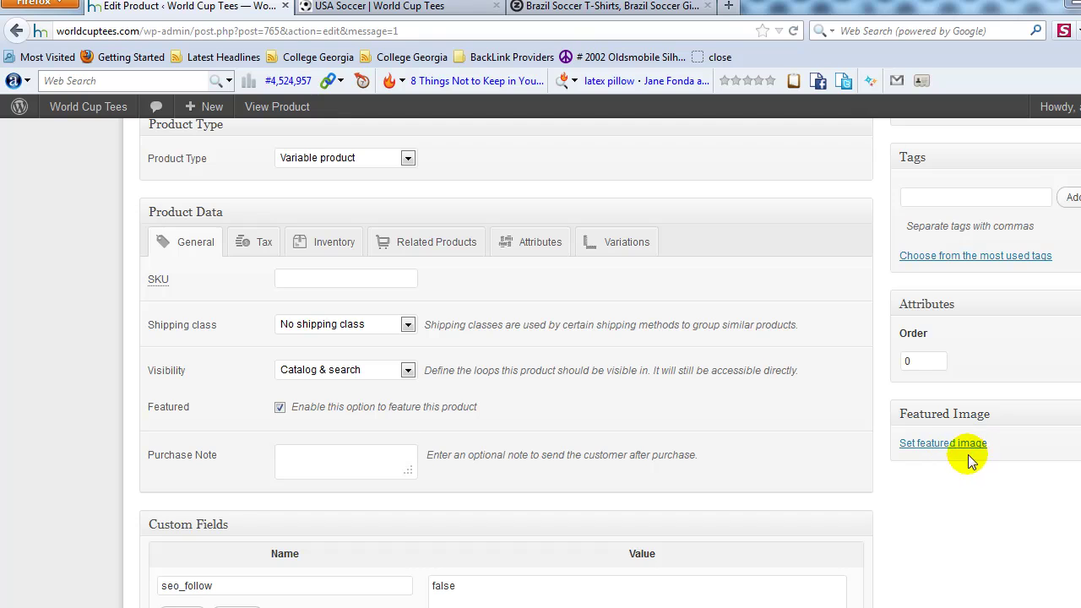
left_click(944, 448)
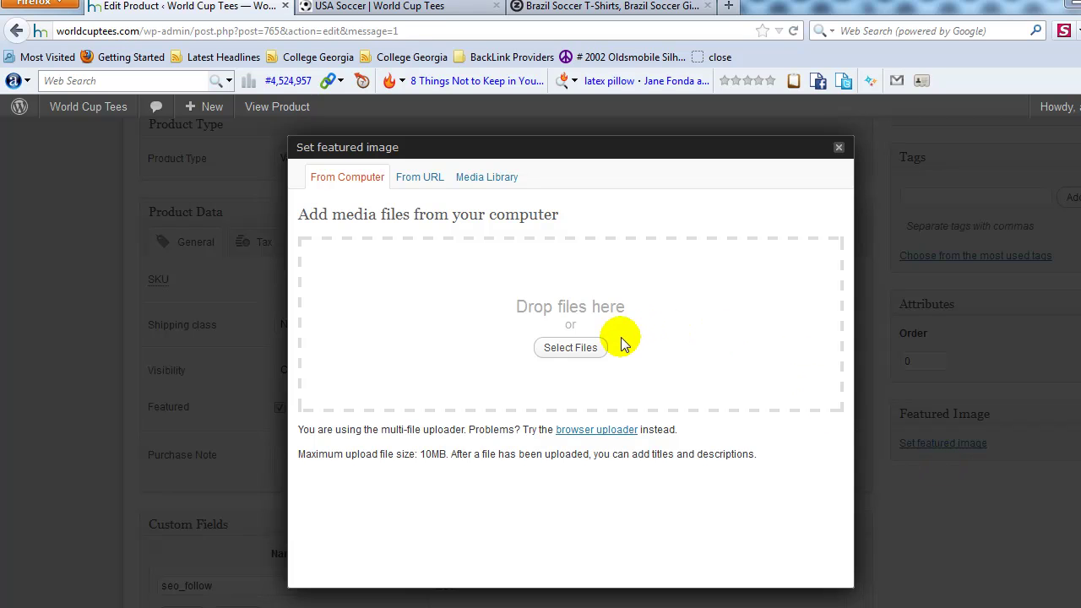
left_click(566, 348)
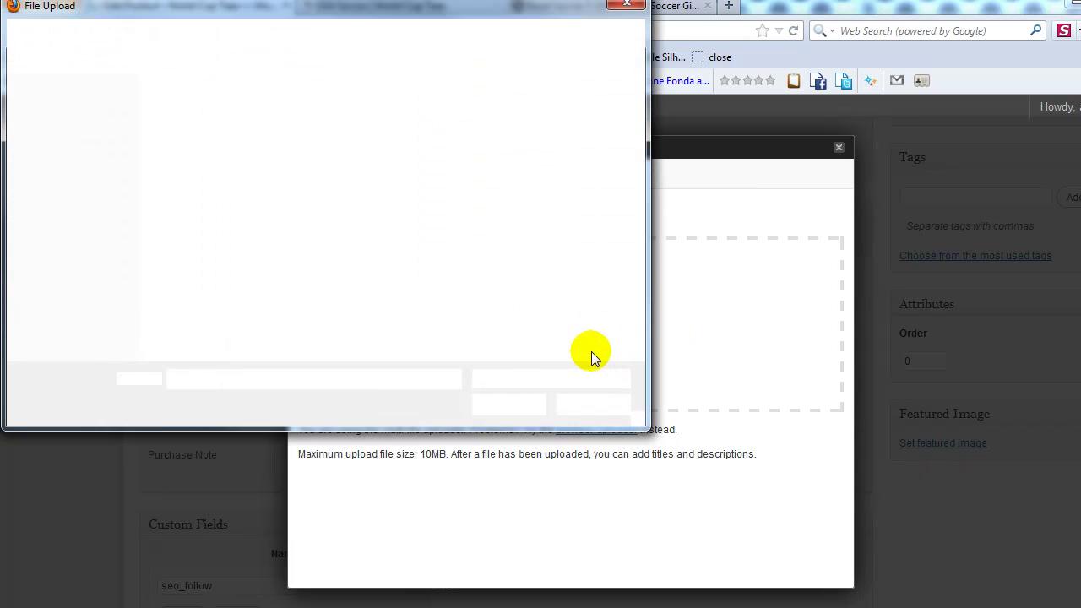
left_click(200, 230)
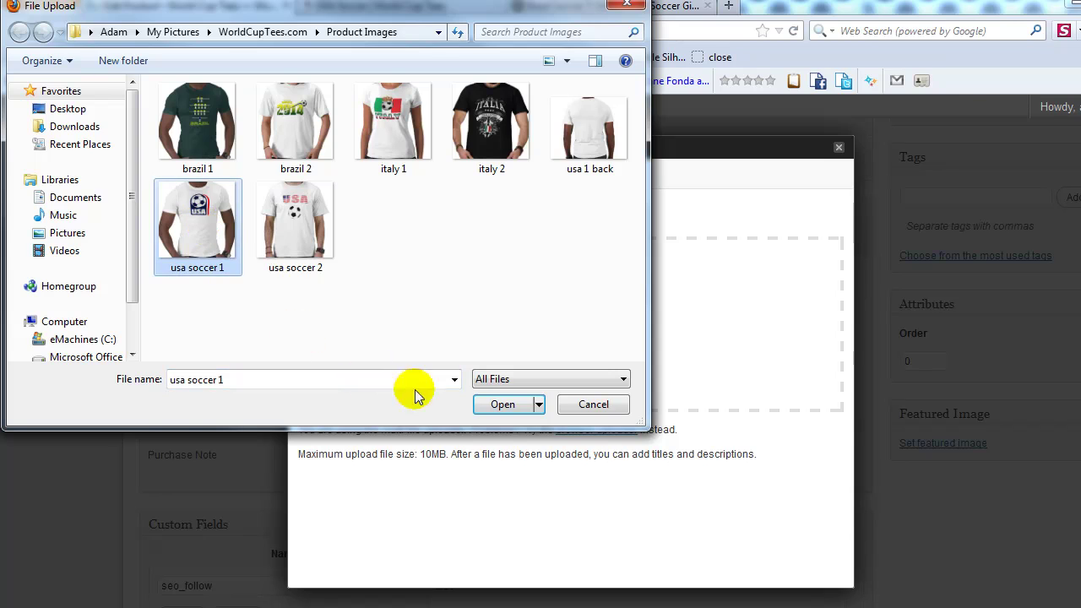
left_click(505, 405)
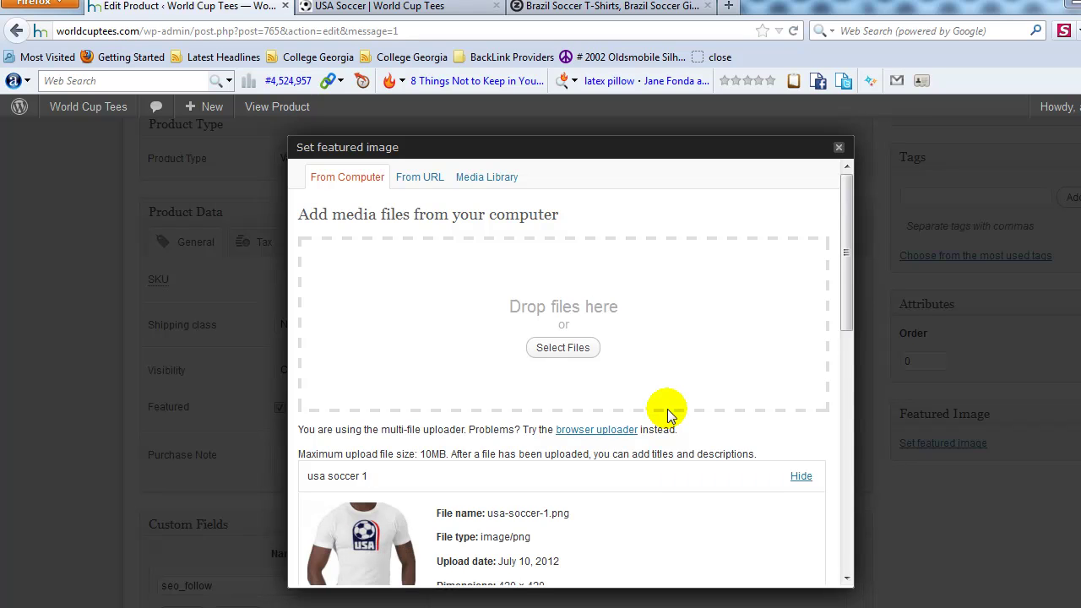
Give the uploaded picture the alternate text "USA Soccer" and use it at full size as the featured image
scroll(625, 401, "down", 6)
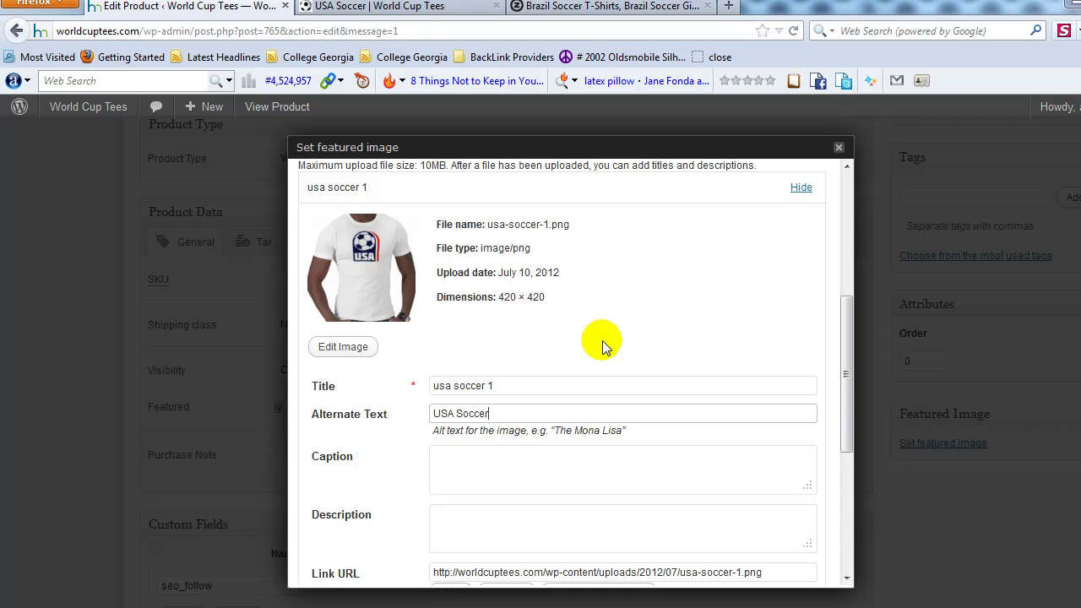
scroll(606, 338, "down", 1)
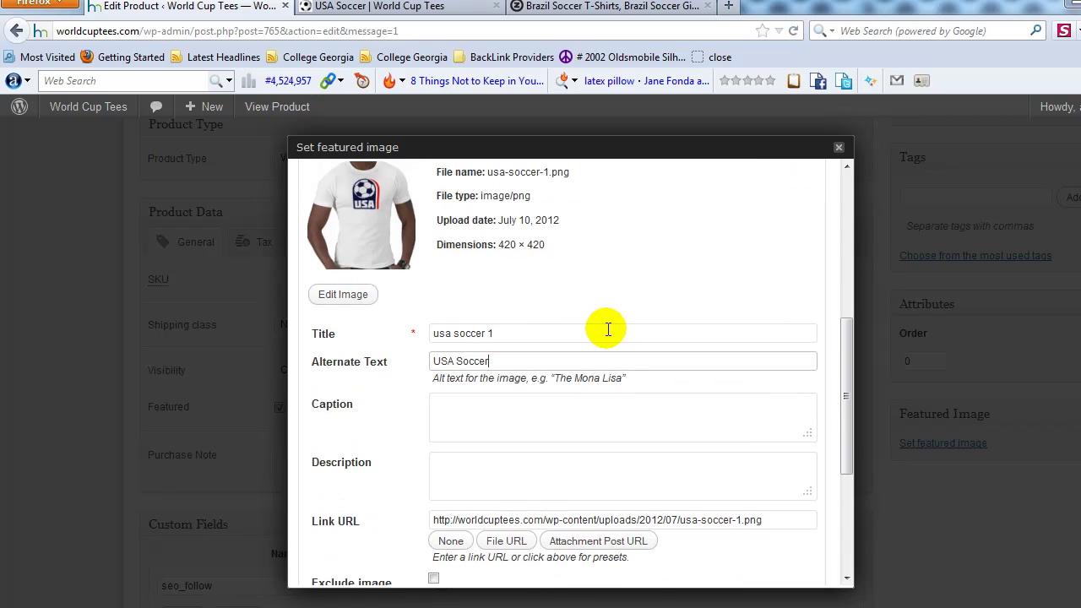
scroll(610, 328, "up", 1)
scroll(471, 391, "down", 5)
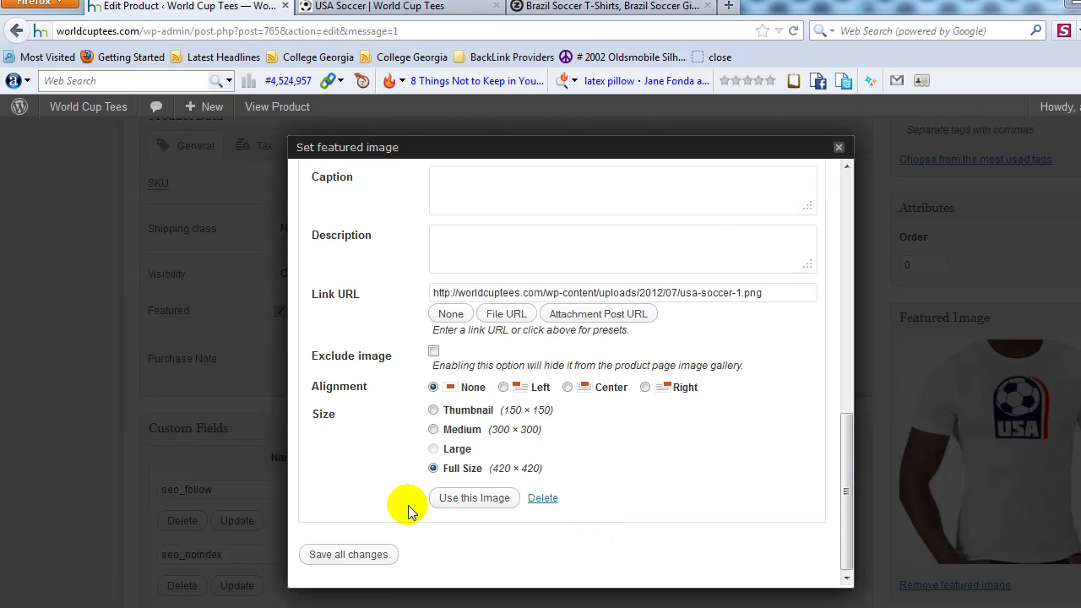
left_click(841, 150)
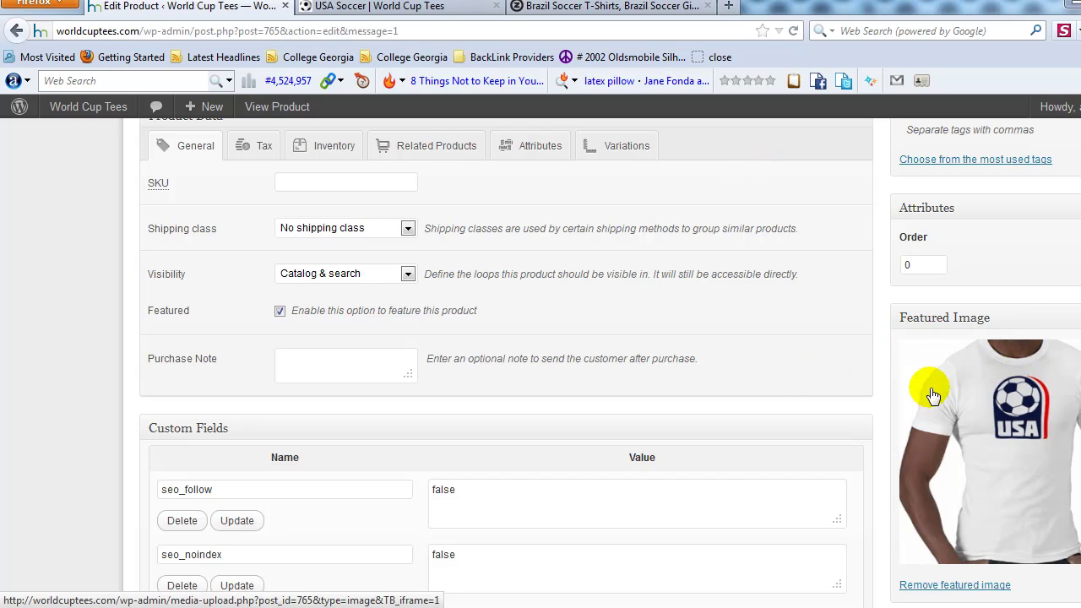
Place the text cursor at the end of the product description and upload the "usa 1 back" picture there
scroll(761, 385, "up", 10)
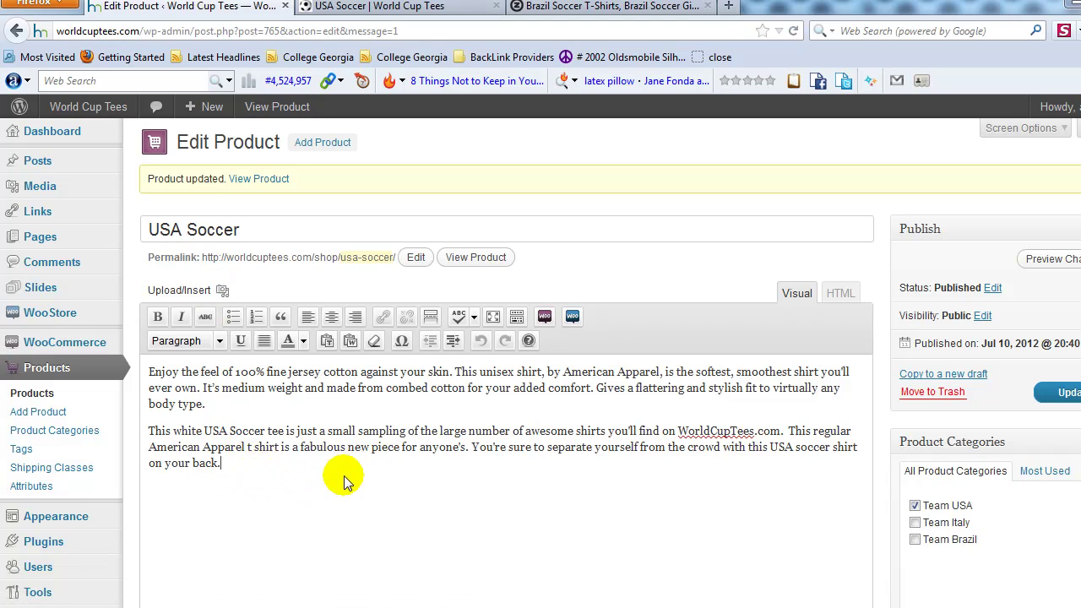
left_click(223, 461)
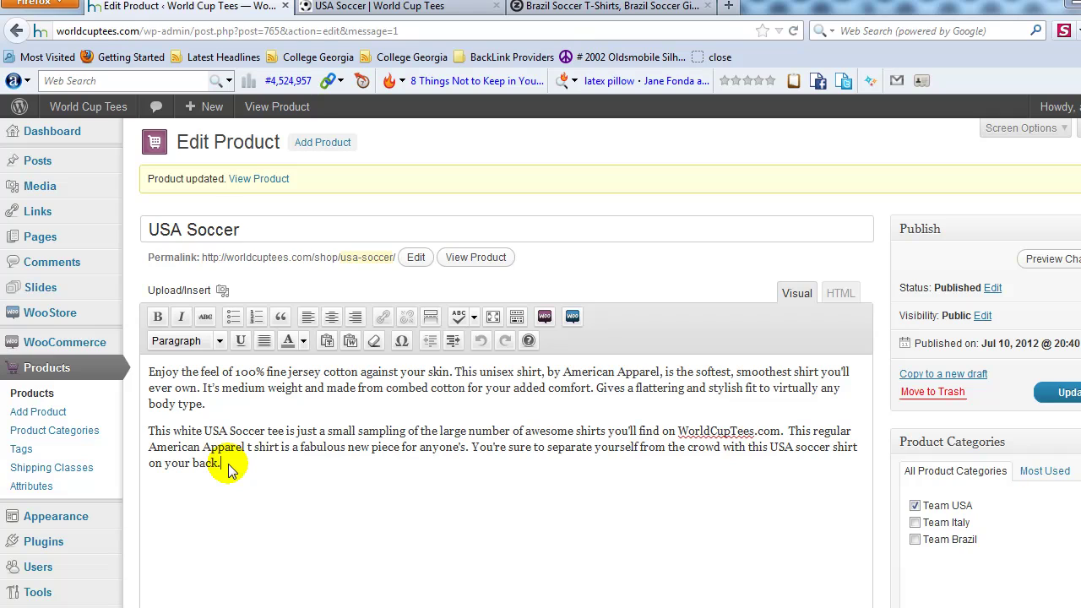
left_click(222, 291)
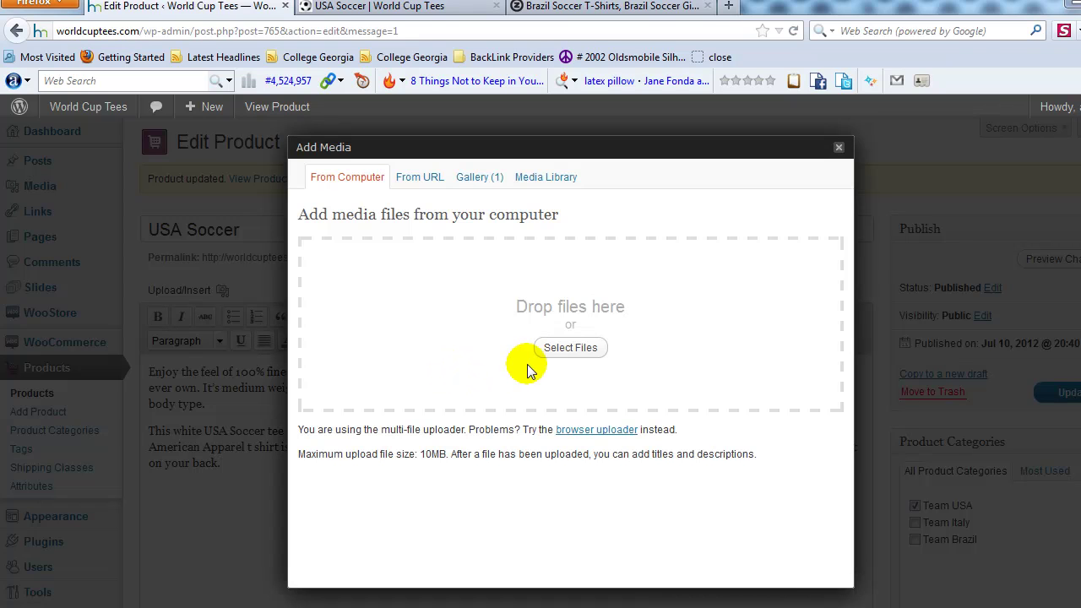
left_click(569, 350)
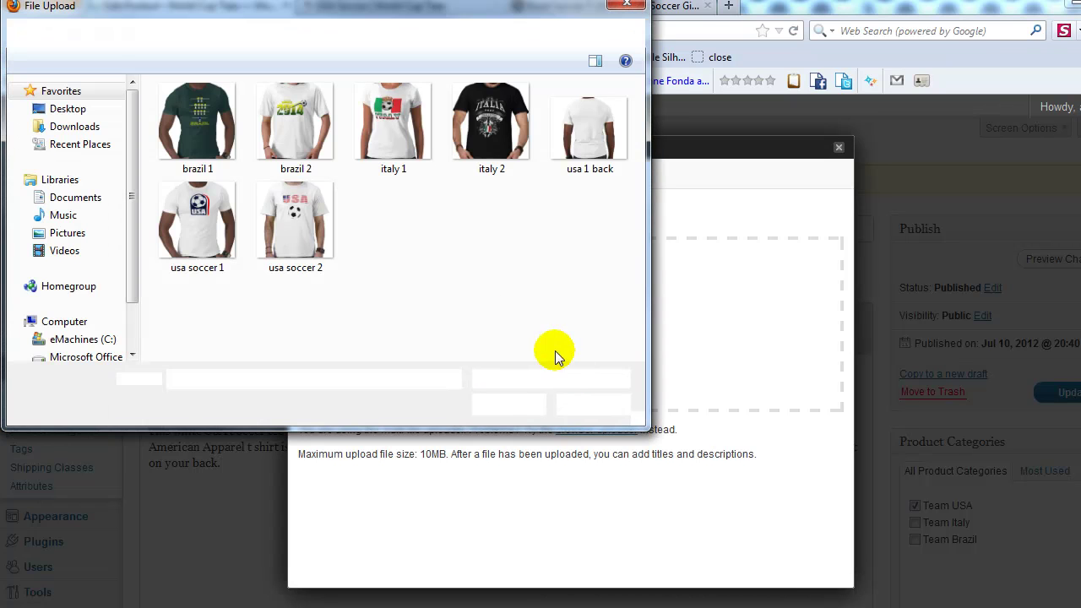
left_click(580, 146)
left_click(509, 404)
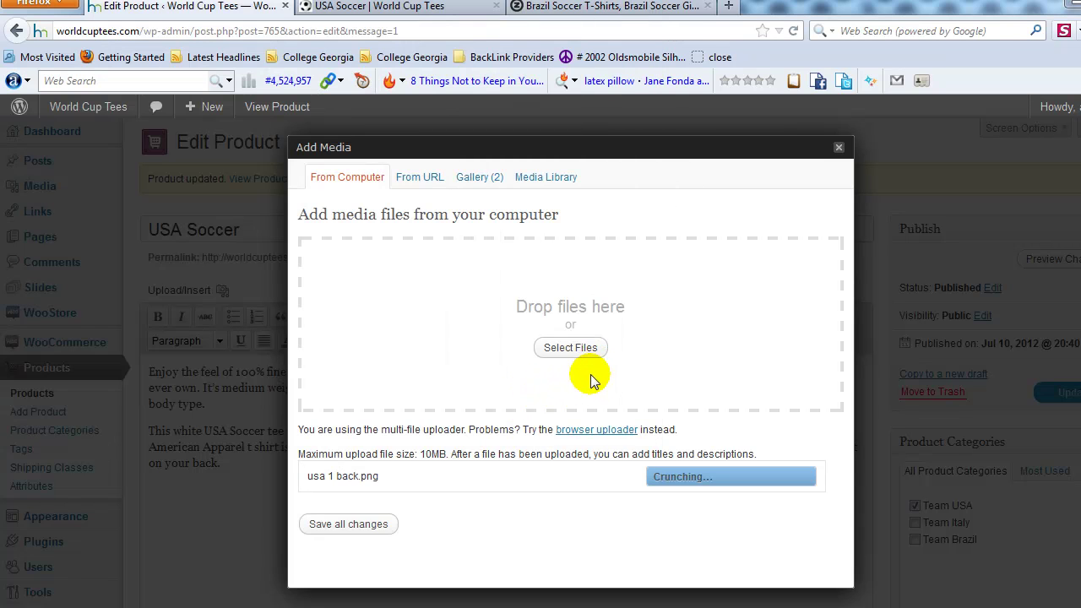
Insert the "usa 1 back" picture into the product description at full size with no alignment
scroll(737, 411, "down", 5)
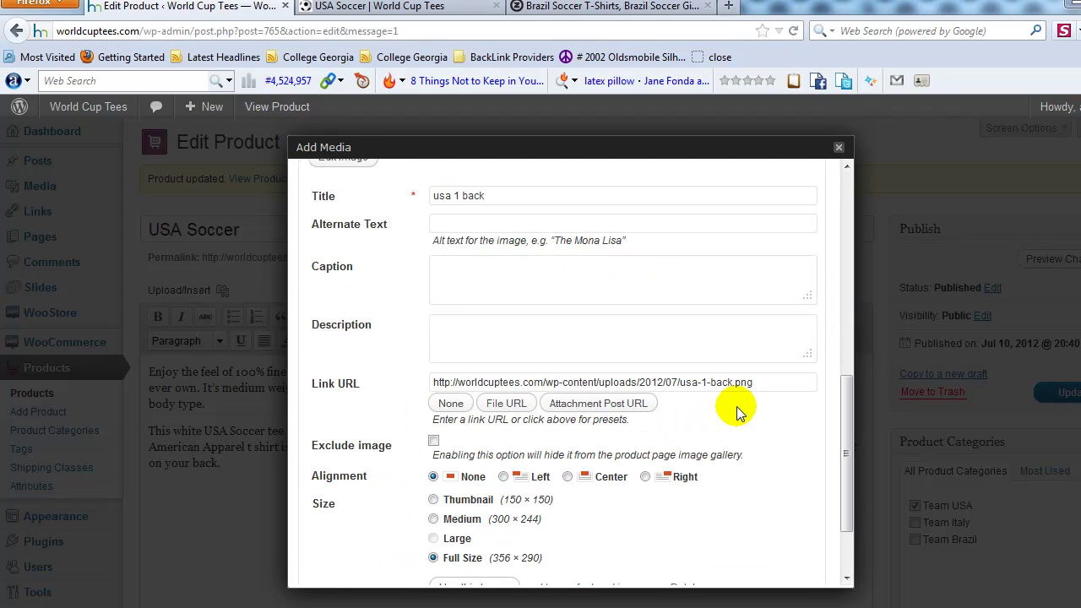
scroll(642, 460, "down", 2)
left_click(494, 500)
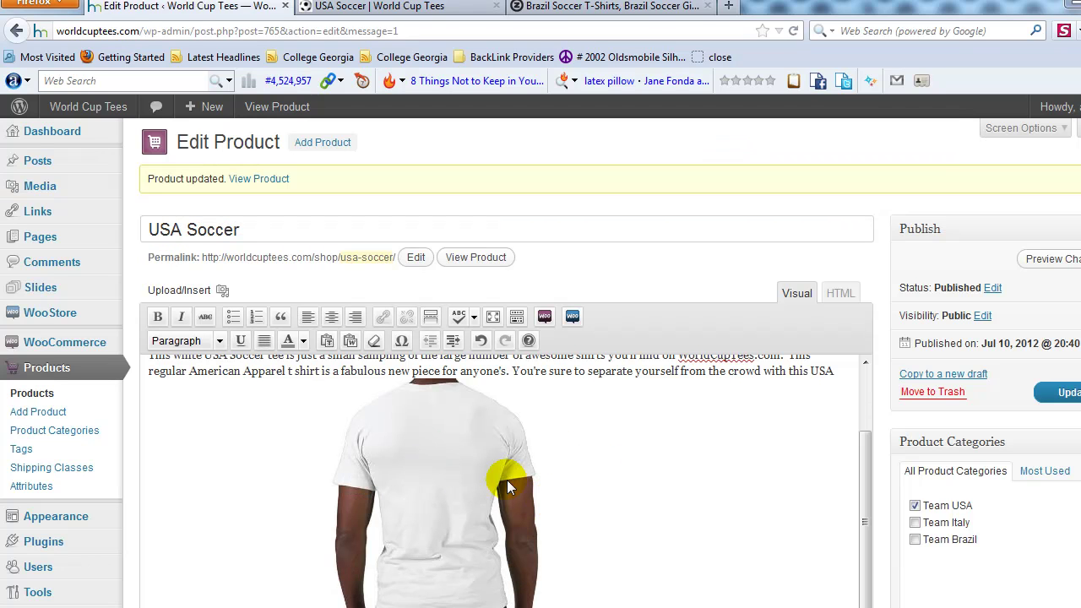
scroll(538, 473, "up", 2)
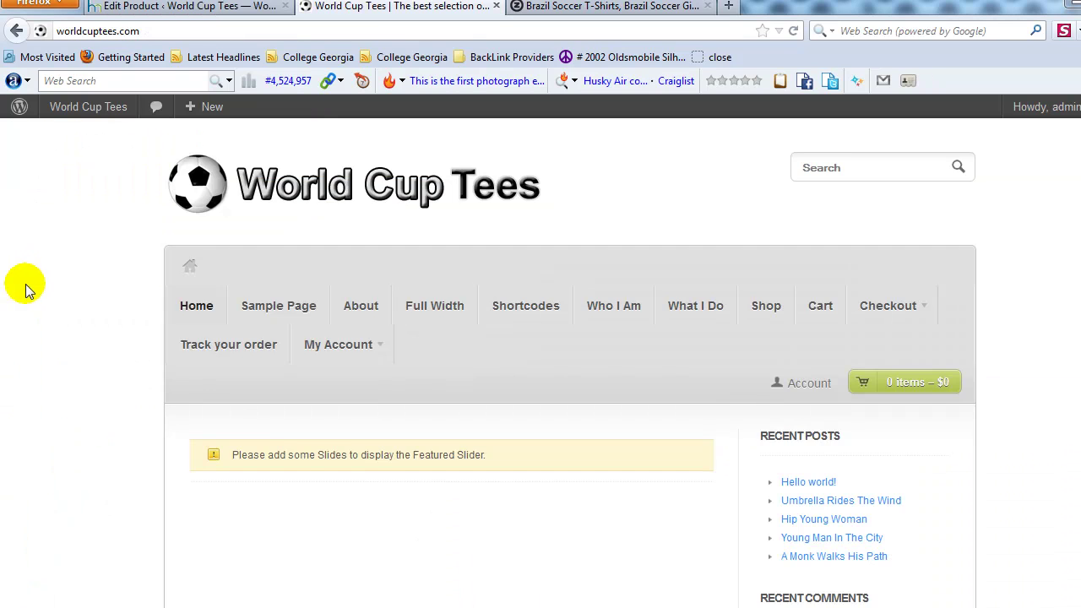
Check how the USA Soccer shirt is listed under Featured Products and Recent Products on the store's home page
scroll(42, 285, "down", 5)
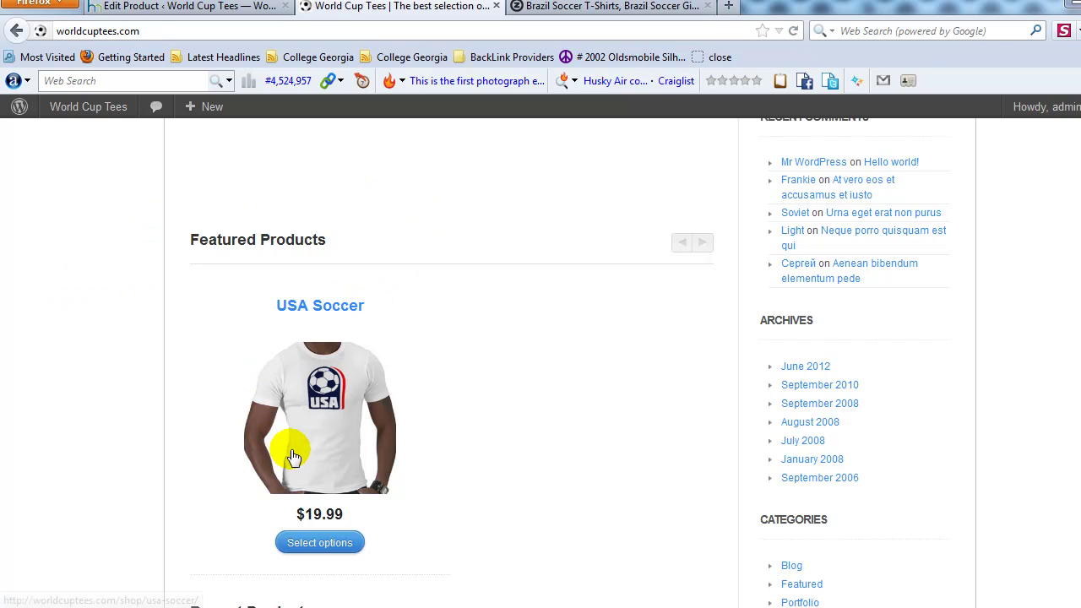
scroll(318, 441, "up", 3)
scroll(319, 444, "down", 6)
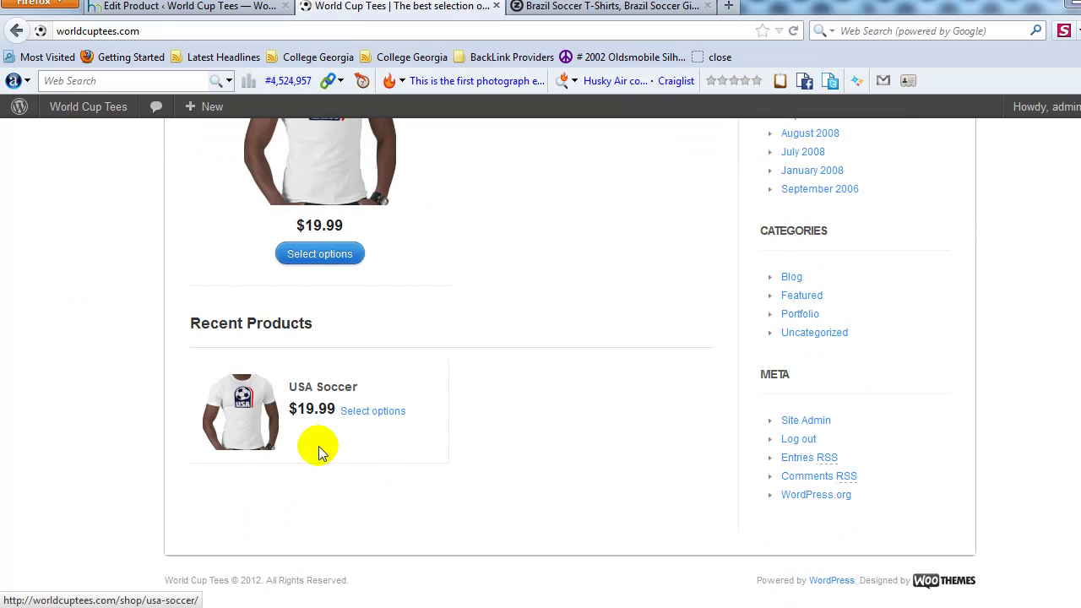
scroll(325, 376, "up", 3)
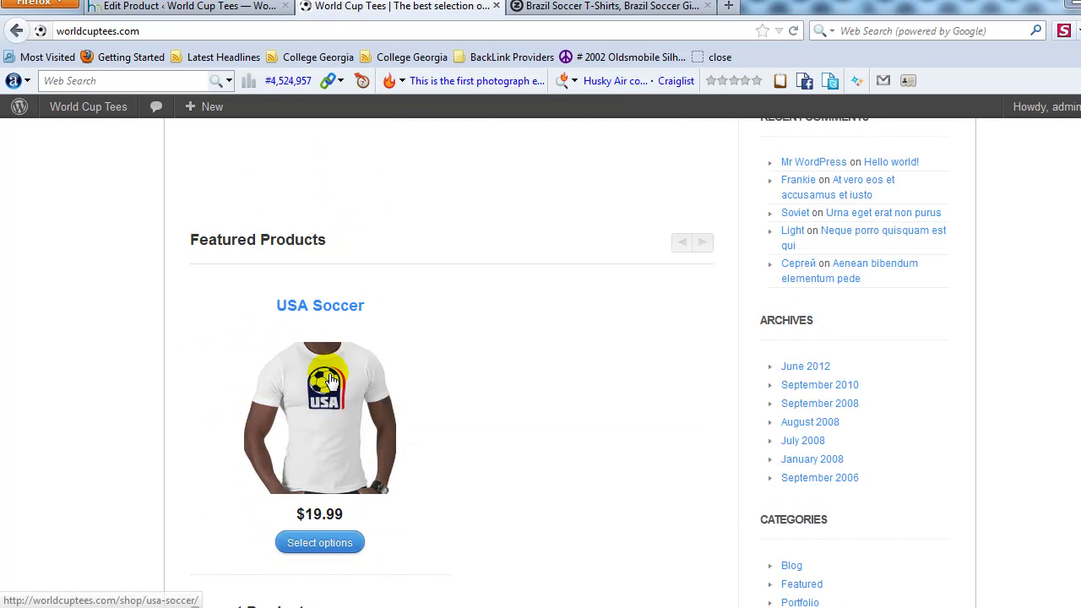
View the USA Soccer product page from the store's home page and inspect the enlarged front picture of the shirt
left_click(351, 437)
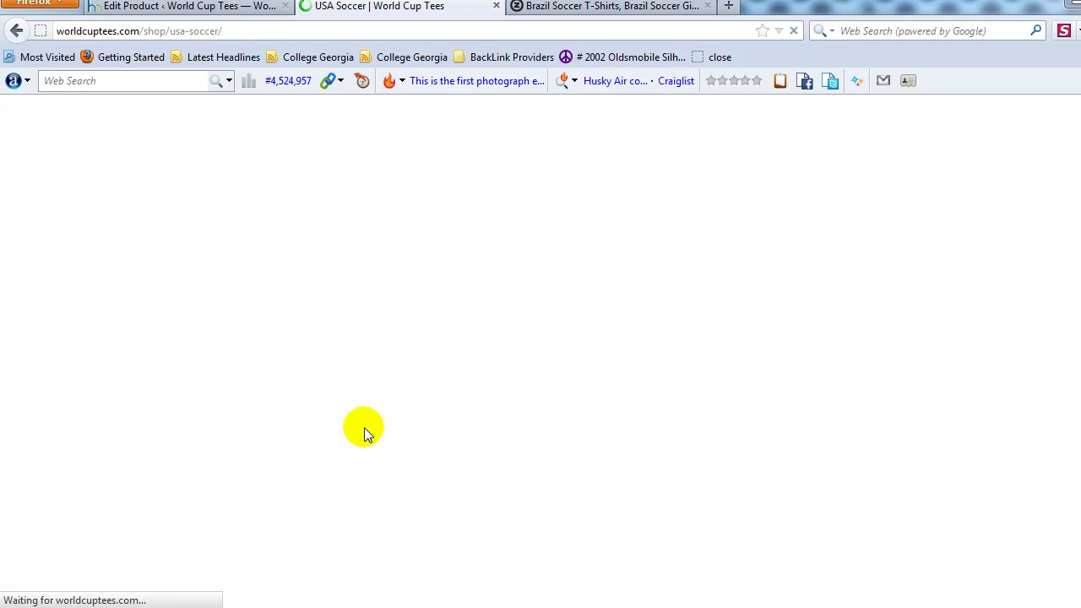
scroll(418, 441, "down", 4)
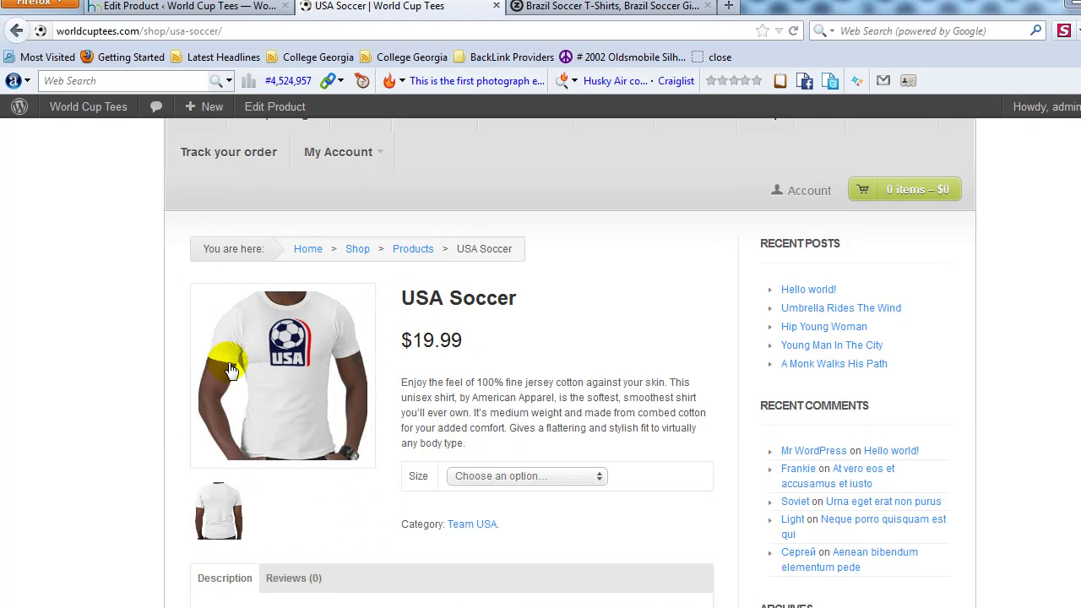
left_click(280, 398)
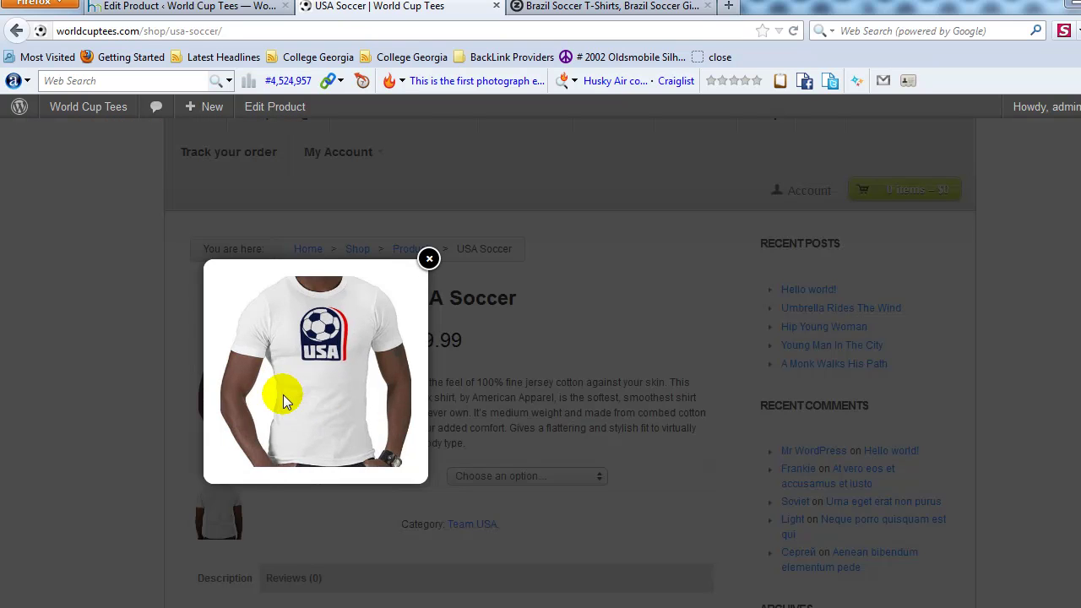
left_click(763, 159)
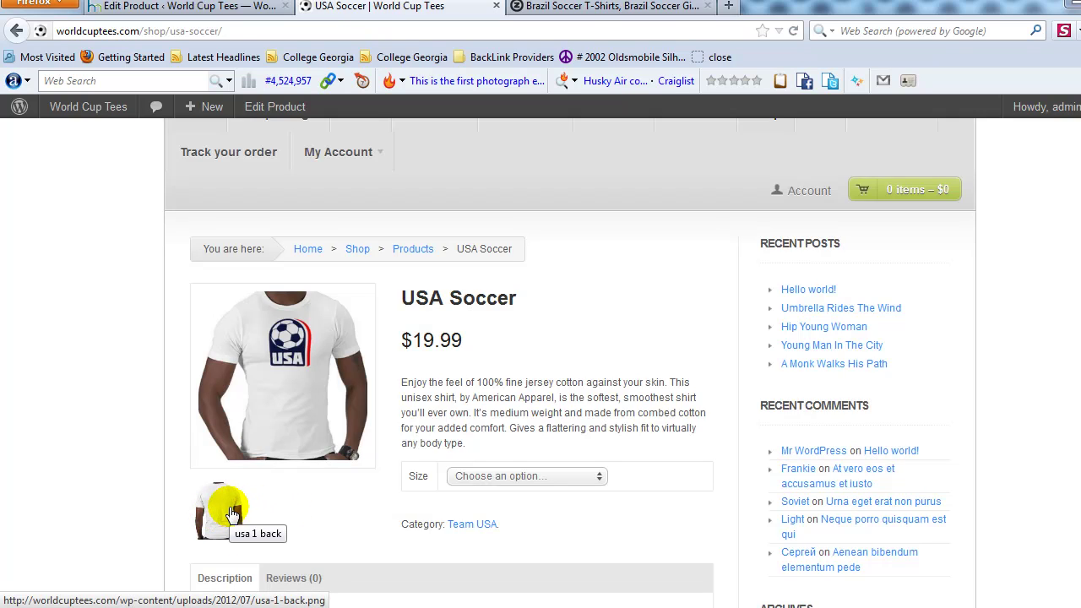
View the enlarged back picture of the USA Soccer shirt, close it, and check the product's title and price
left_click(232, 513)
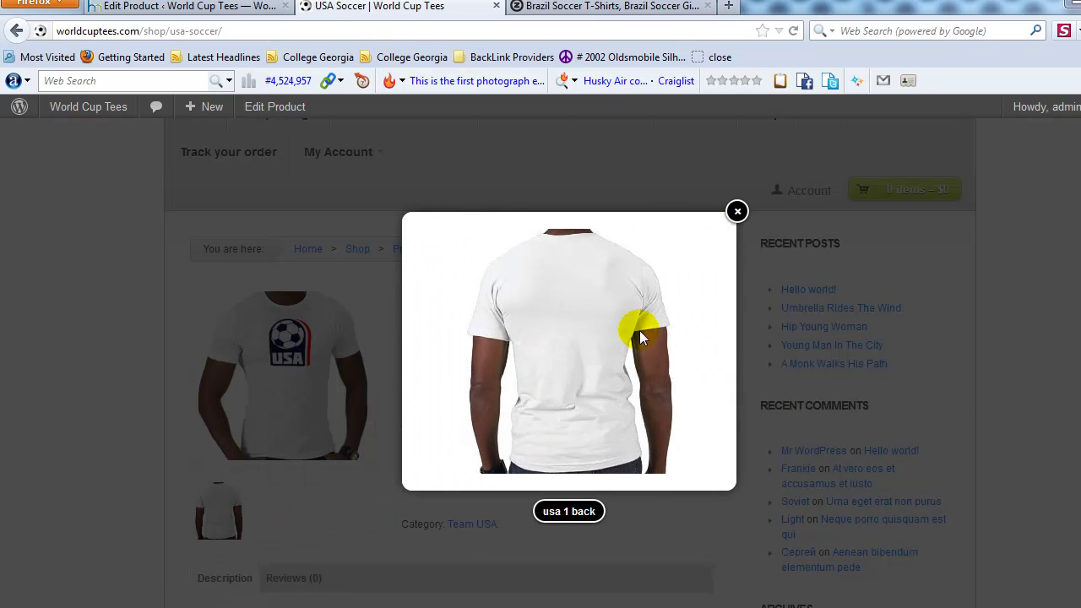
left_click(740, 212)
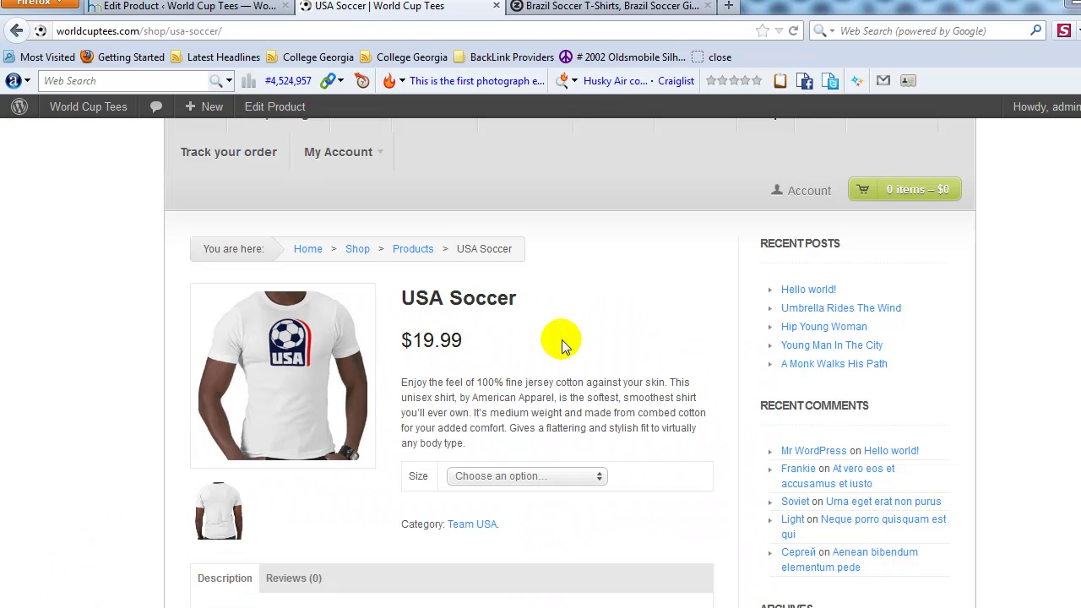
left_click_drag(416, 382, 476, 297)
left_click(446, 297)
left_click_drag(413, 338, 463, 336)
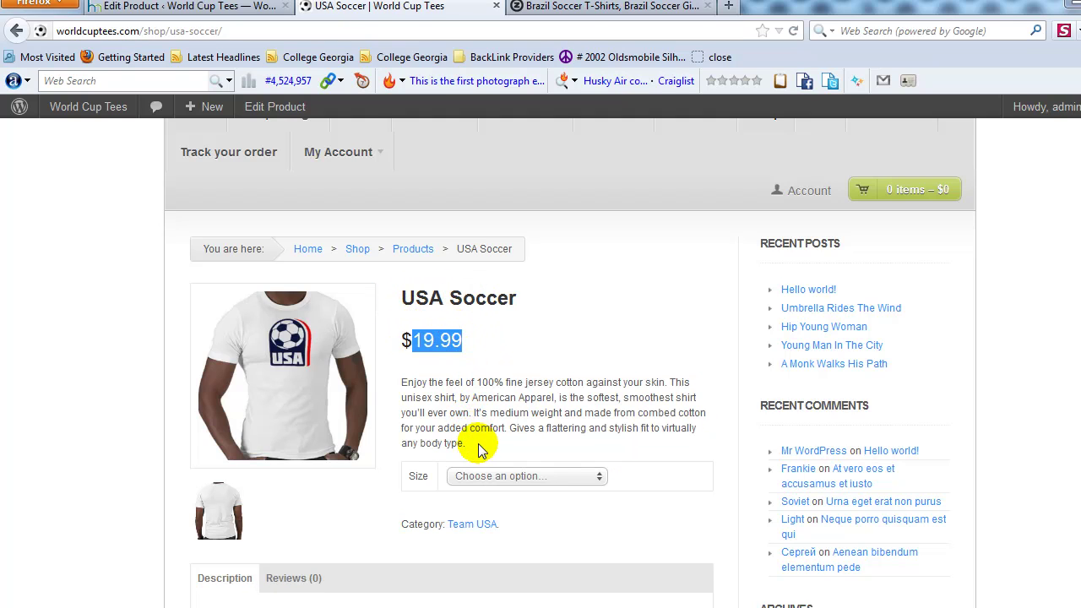
Choose size Small for the USA Soccer shirt, check its stock, and raise the order quantity to 3
scroll(456, 422, "down", 2)
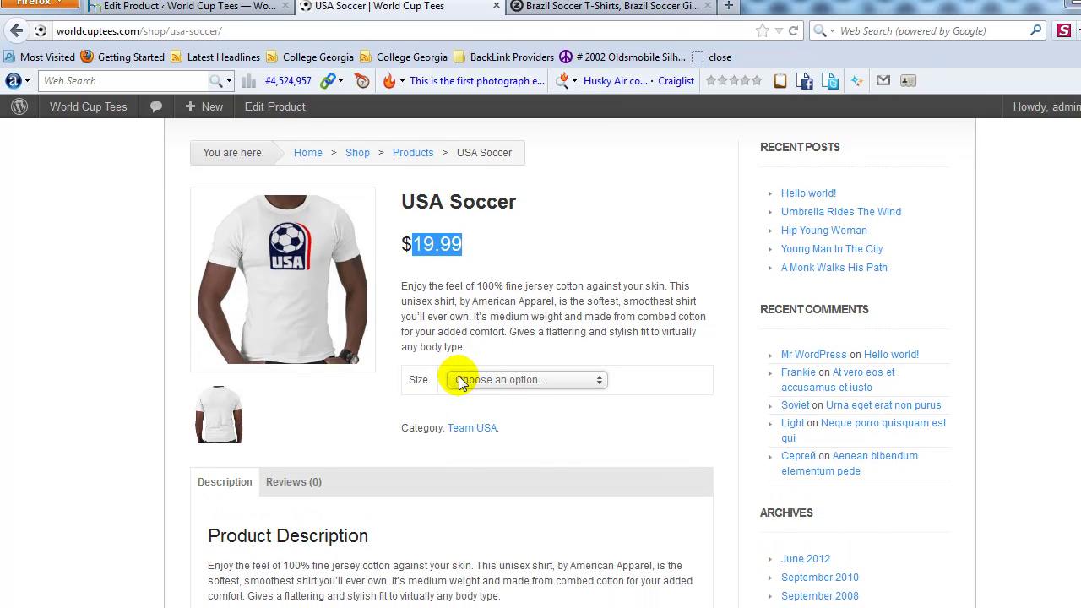
left_click(477, 382)
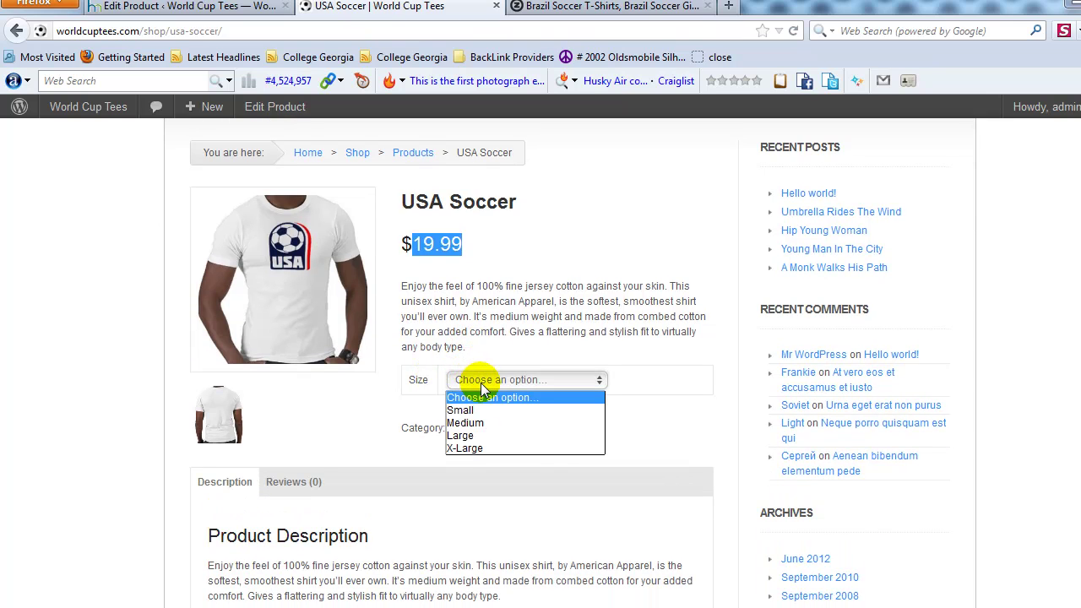
left_click(473, 409)
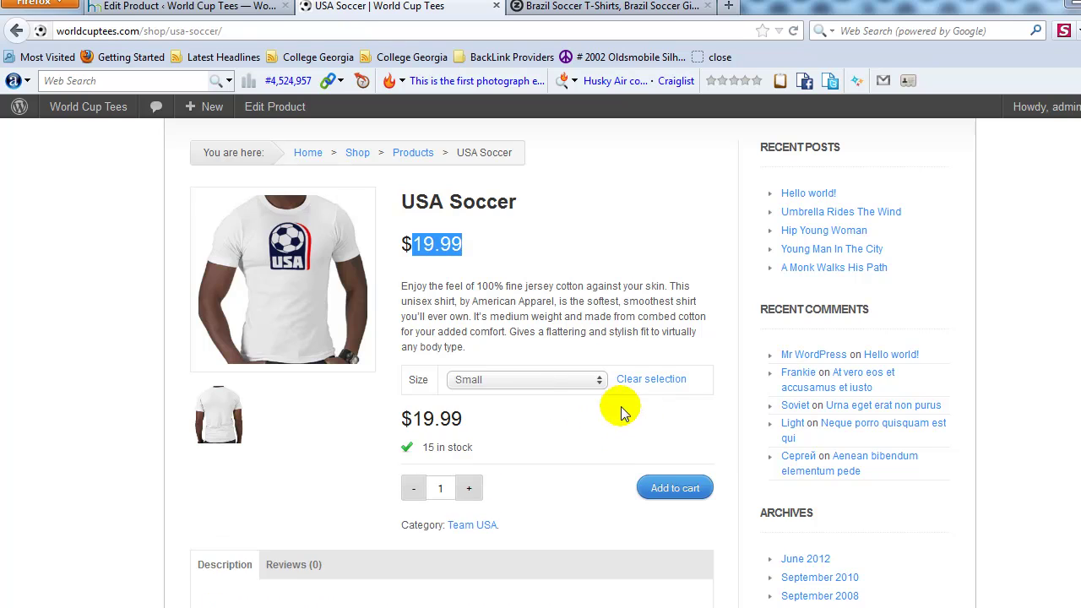
left_click_drag(420, 450, 478, 451)
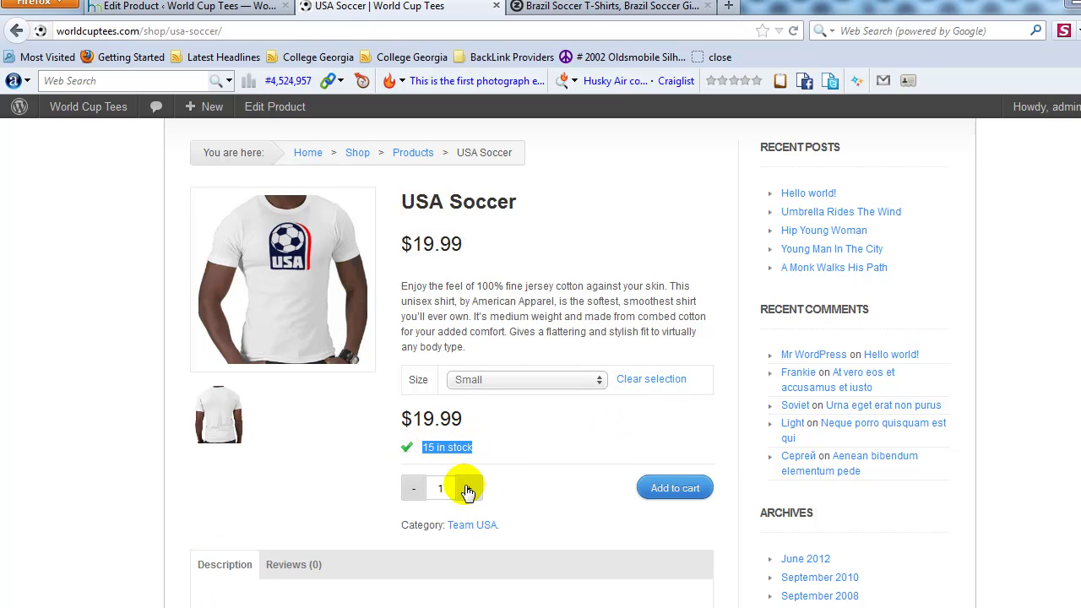
left_click(469, 490)
left_click(469, 490)
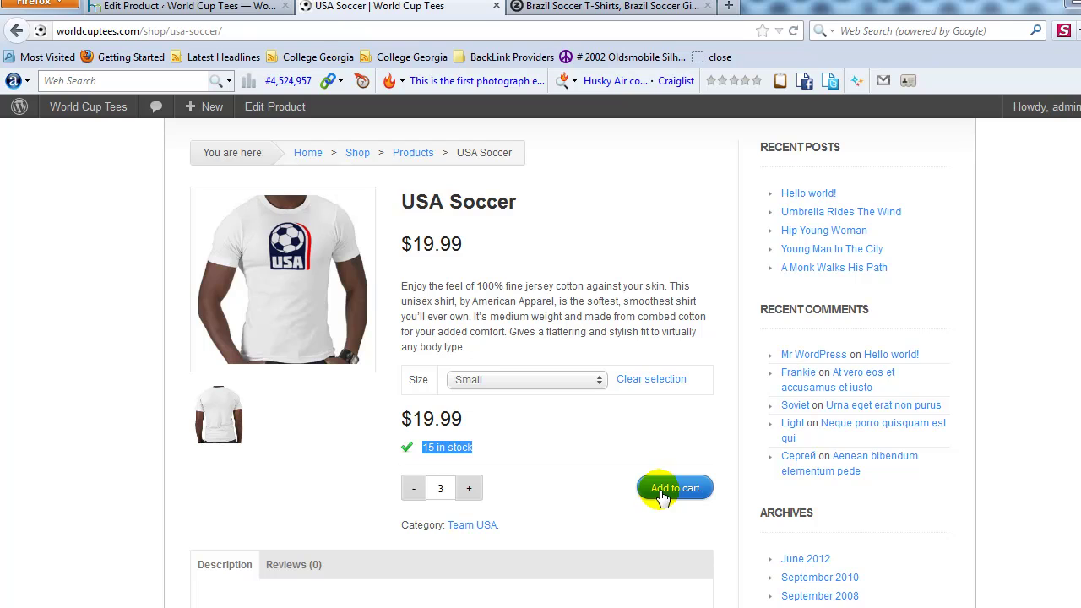
Switch the shirt's size to Large and check the price and stock for that variation
left_click(574, 378)
left_click(543, 436)
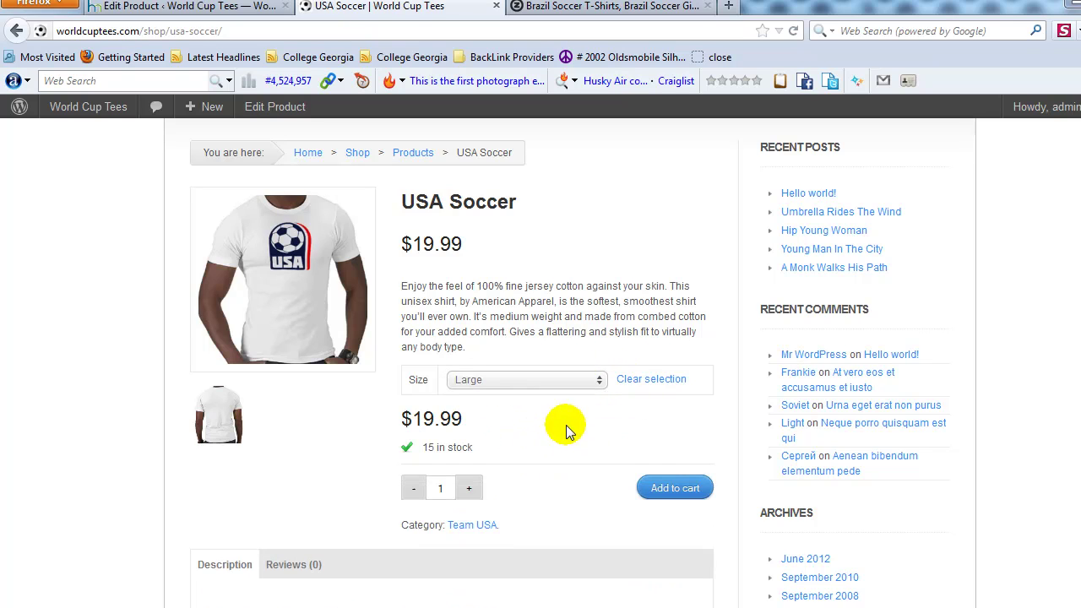
scroll(615, 425, "up", 2)
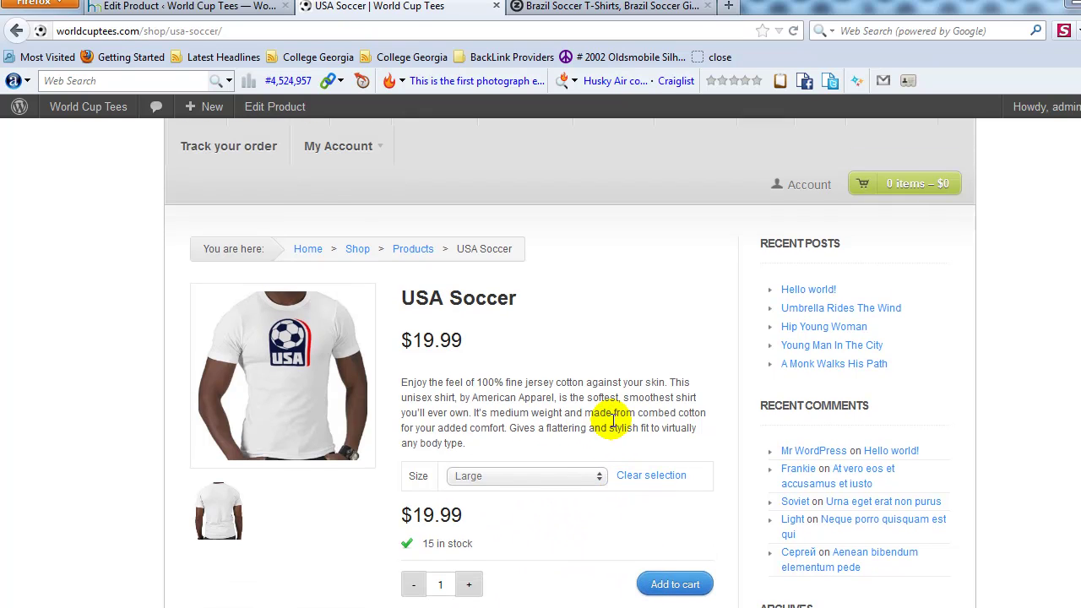
Review the product description text and the back picture inserted beneath it, returning to the page's main product details
scroll(613, 420, "down", 10)
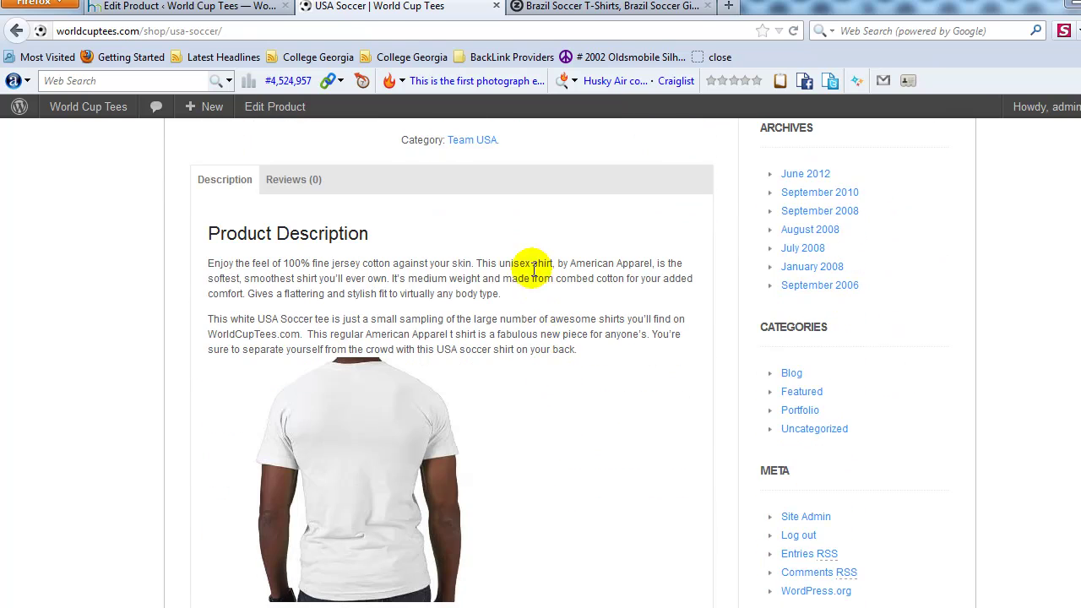
scroll(531, 302, "down", 2)
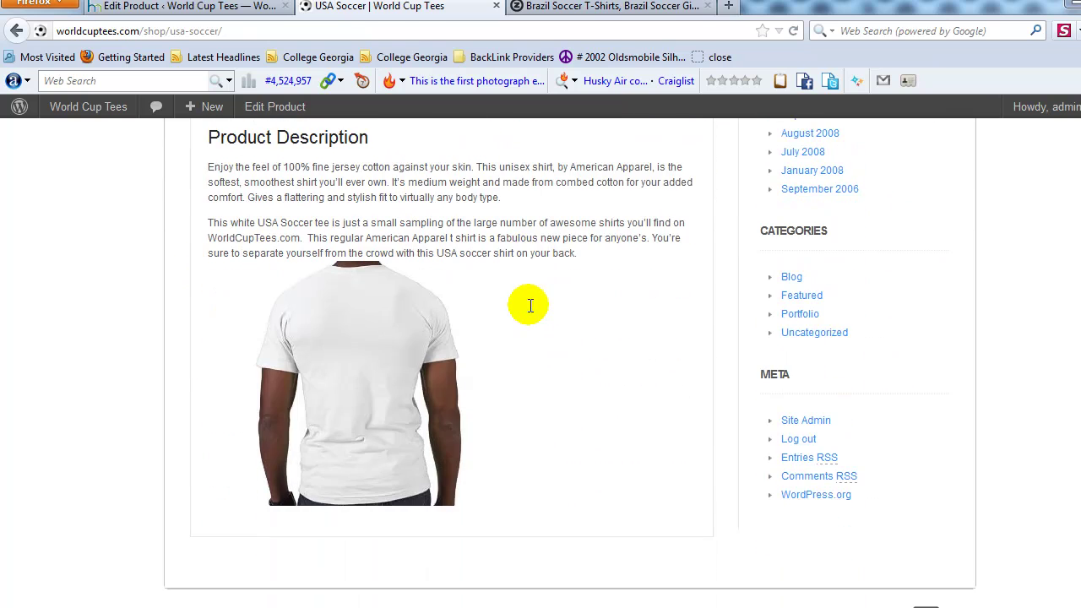
scroll(528, 307, "up", 2)
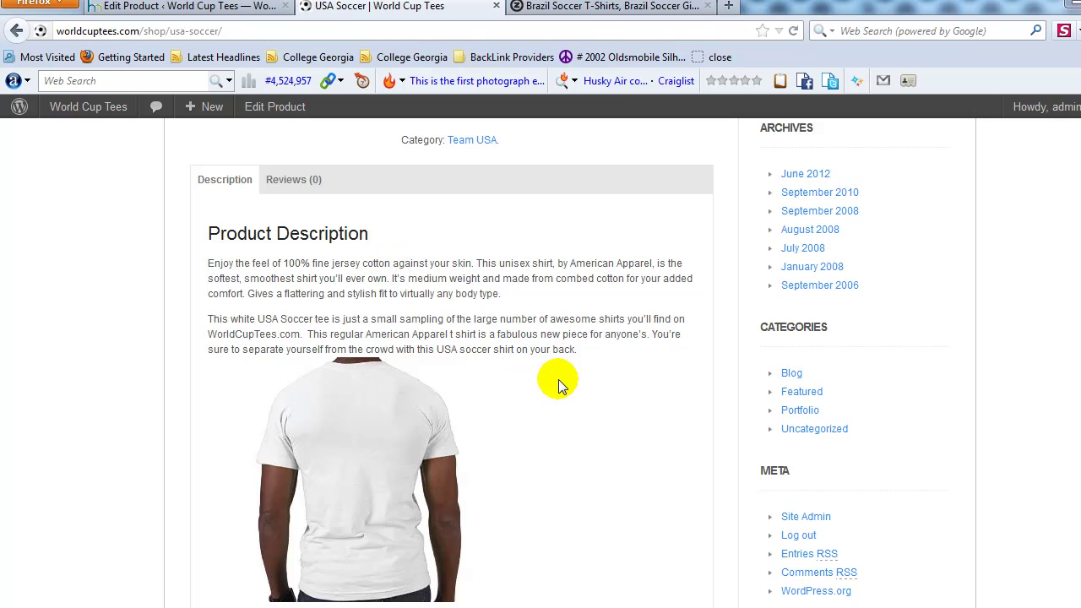
scroll(564, 393, "up", 9)
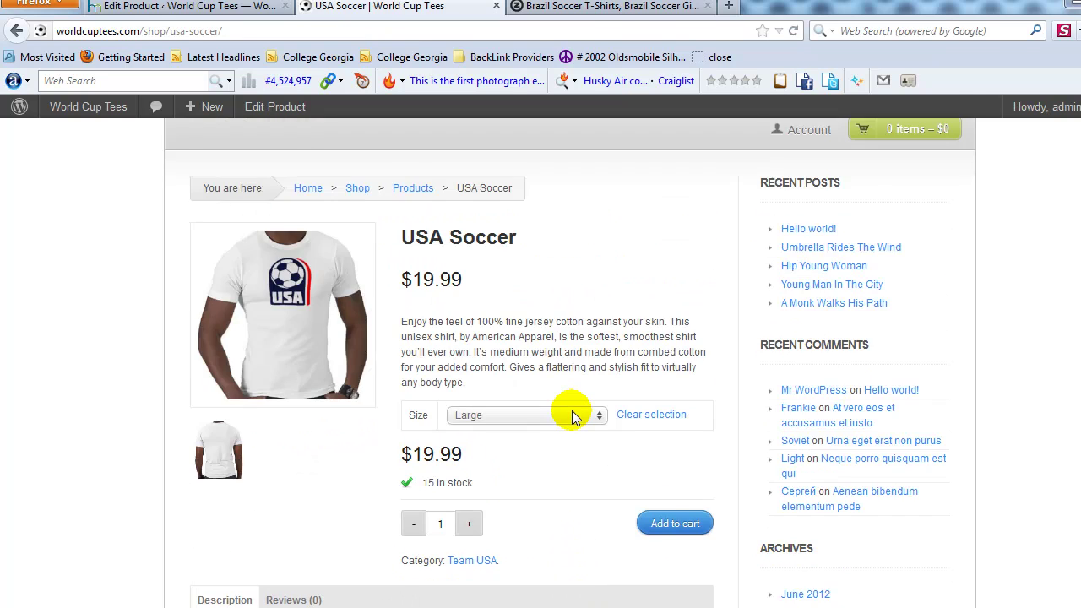
scroll(575, 414, "up", 3)
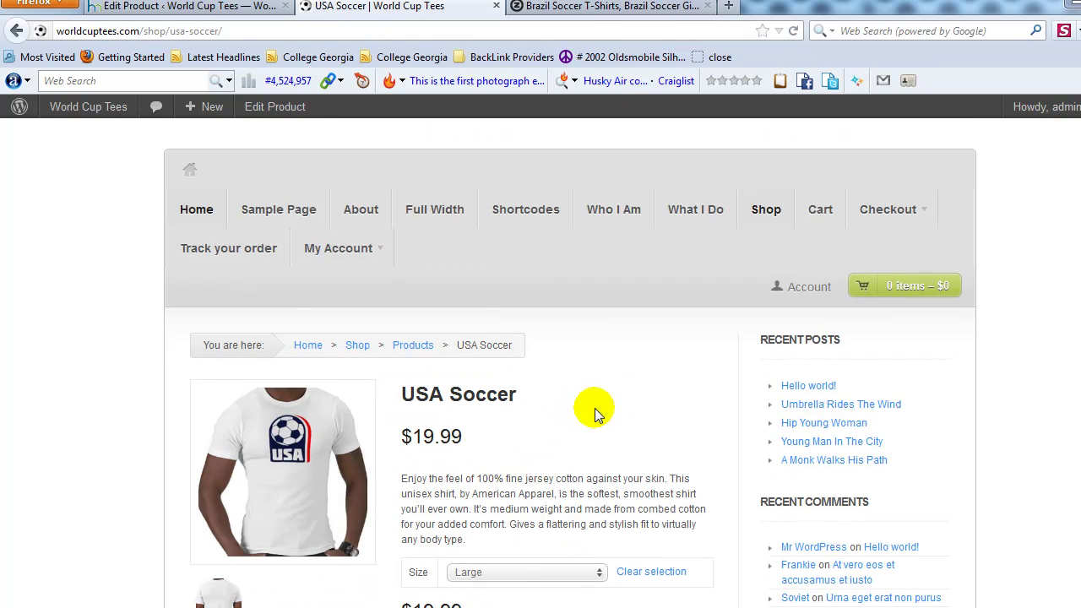
scroll(595, 392, "down", 2)
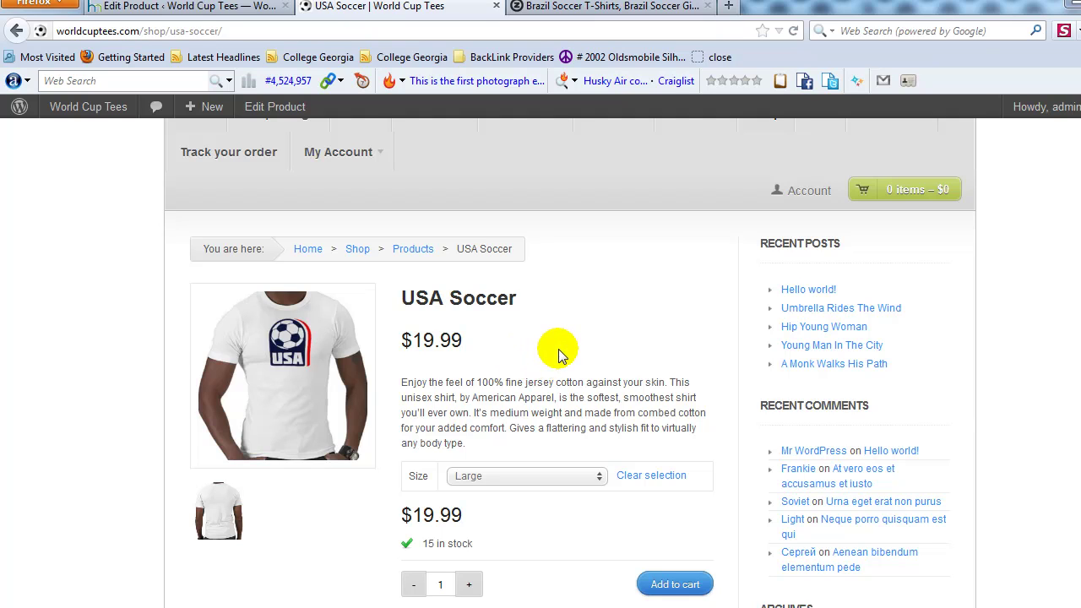
scroll(558, 356, "up", 3)
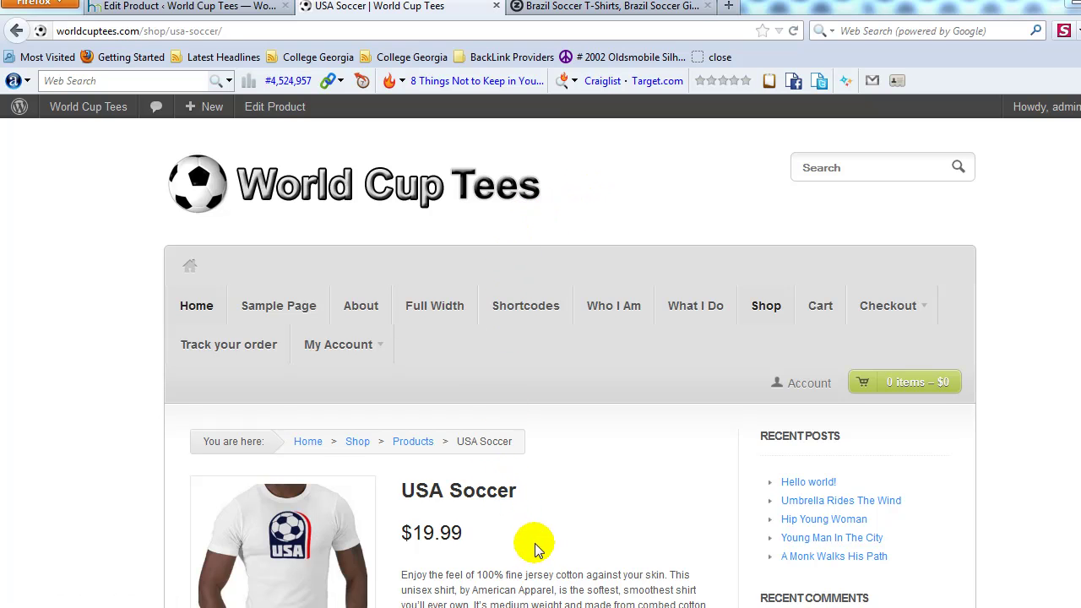
scroll(534, 545, "down", 4)
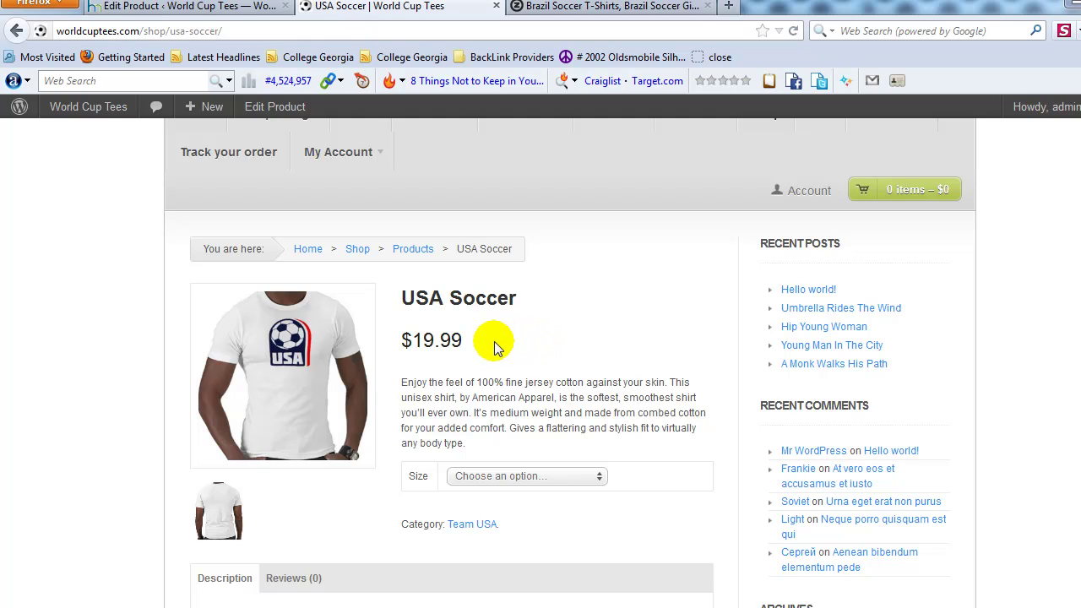
scroll(507, 348, "up", 2)
scroll(545, 390, "up", 2)
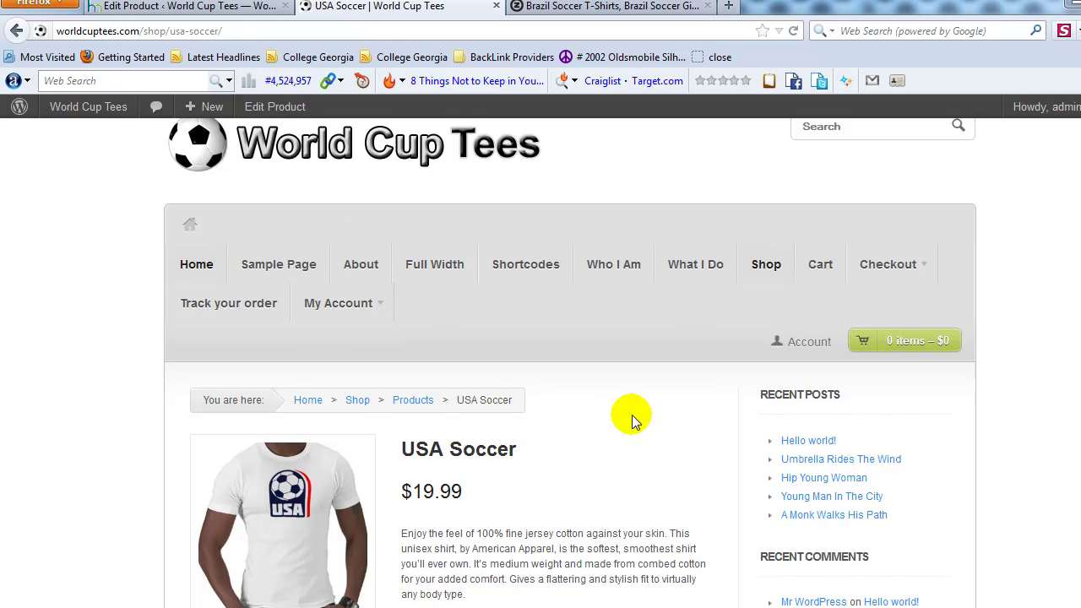